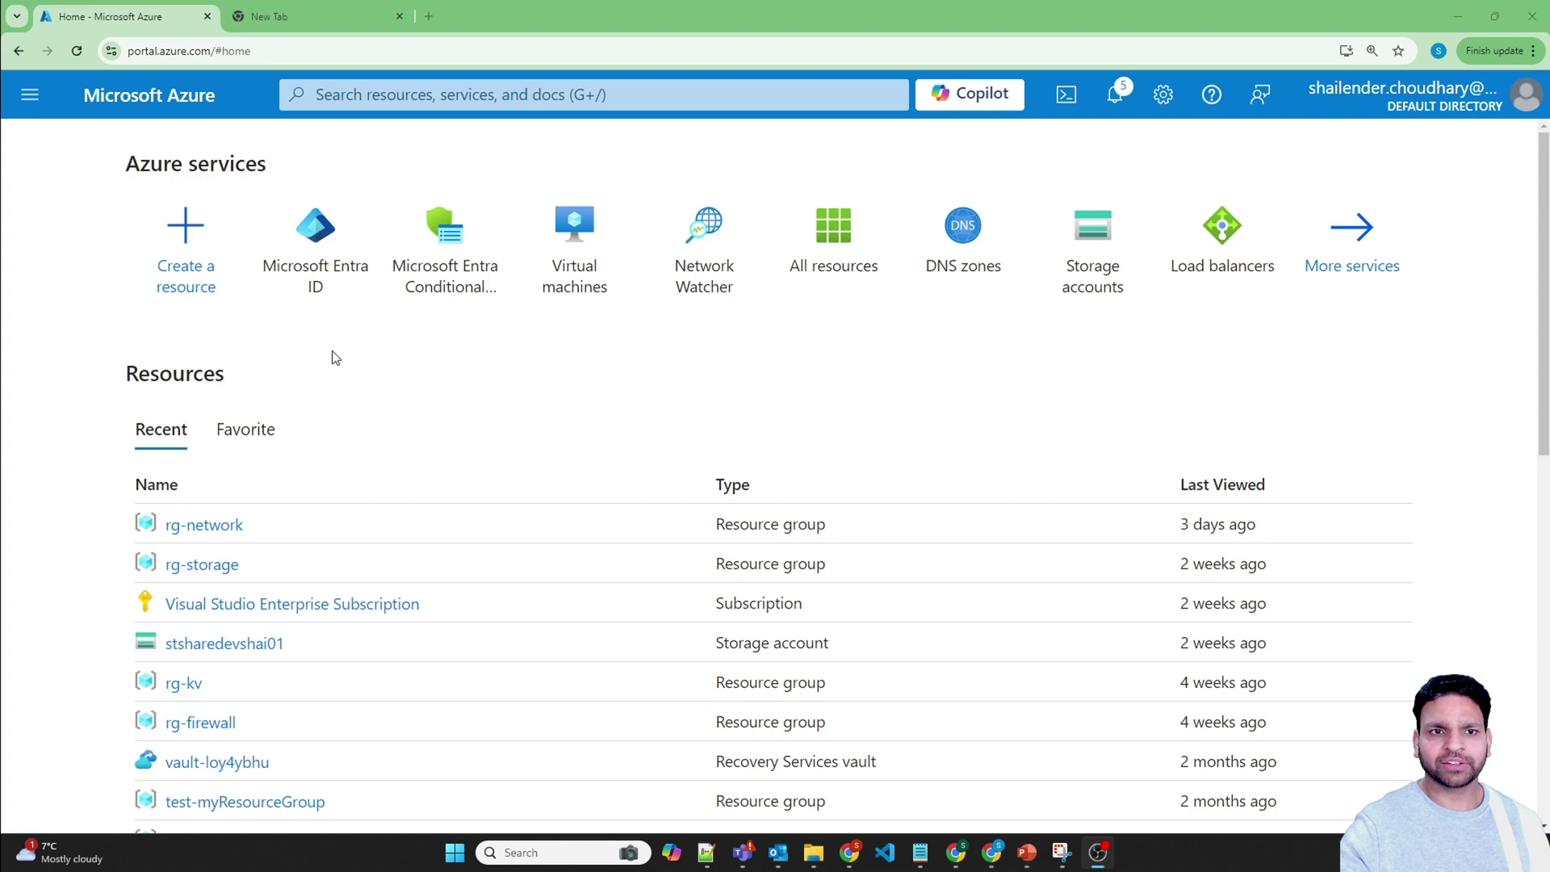
# - Search 'entra', open Microsoft Entra ID, and confirm the licence is Microsoft Entra ID Free
pyautogui.click(405, 96)
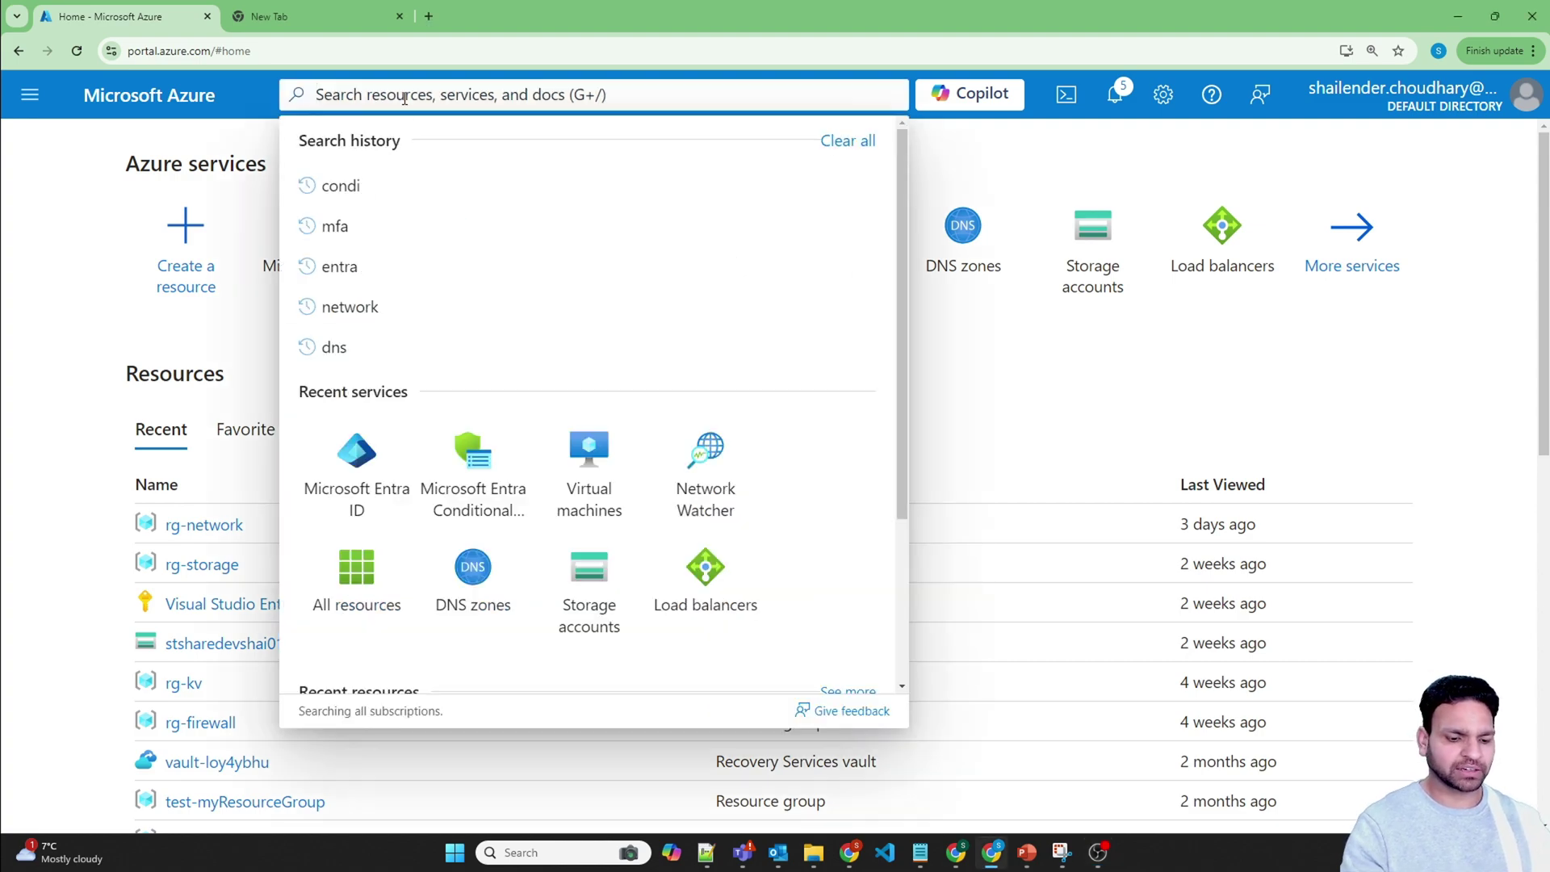
pyautogui.write('entra')
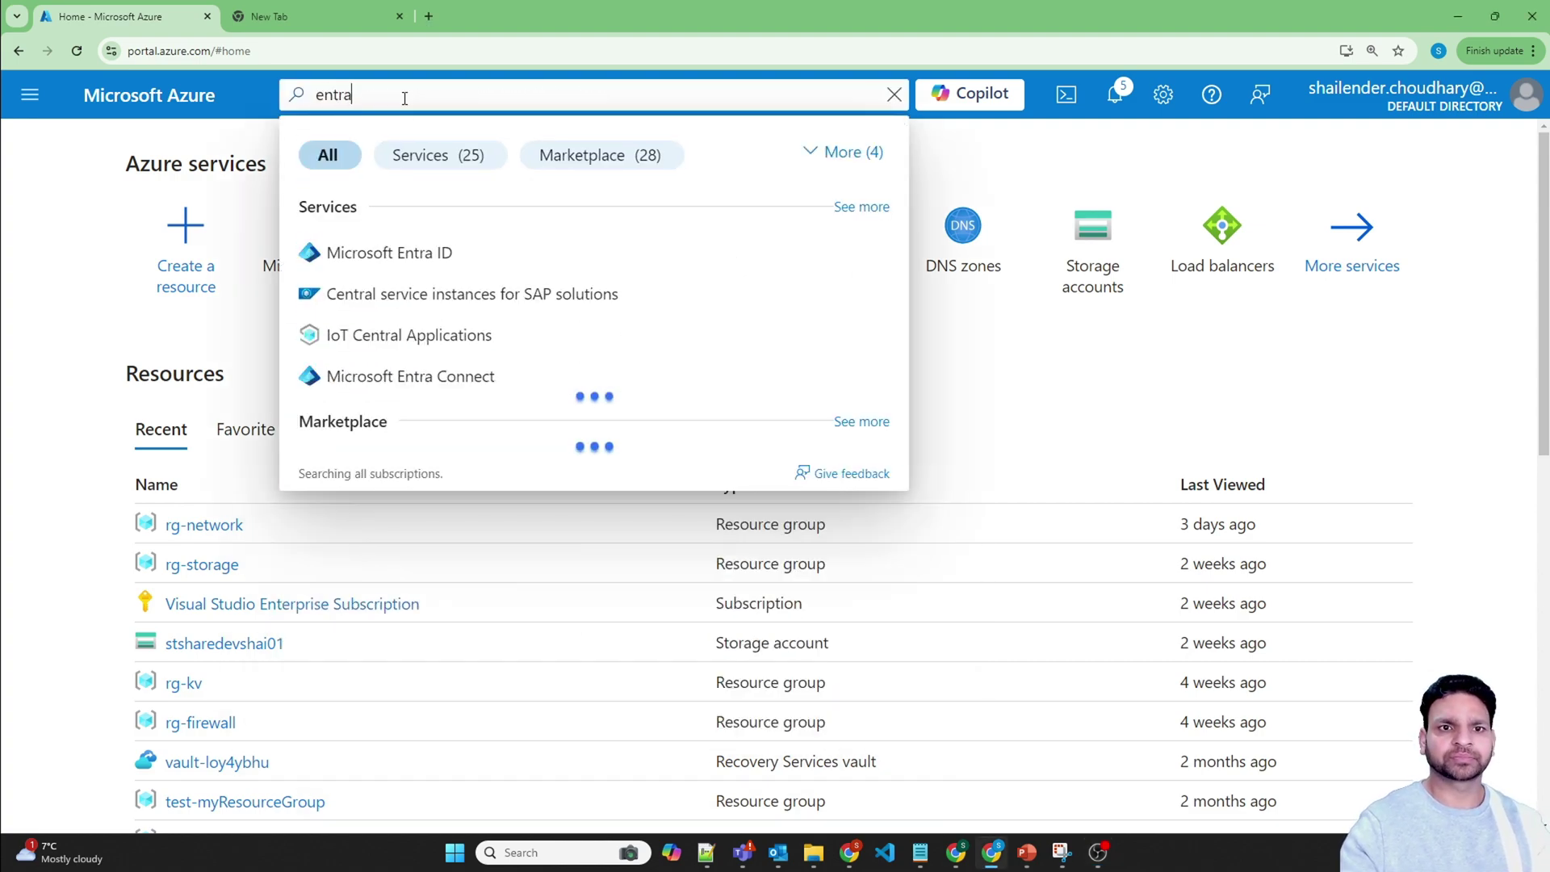
pyautogui.click(407, 269)
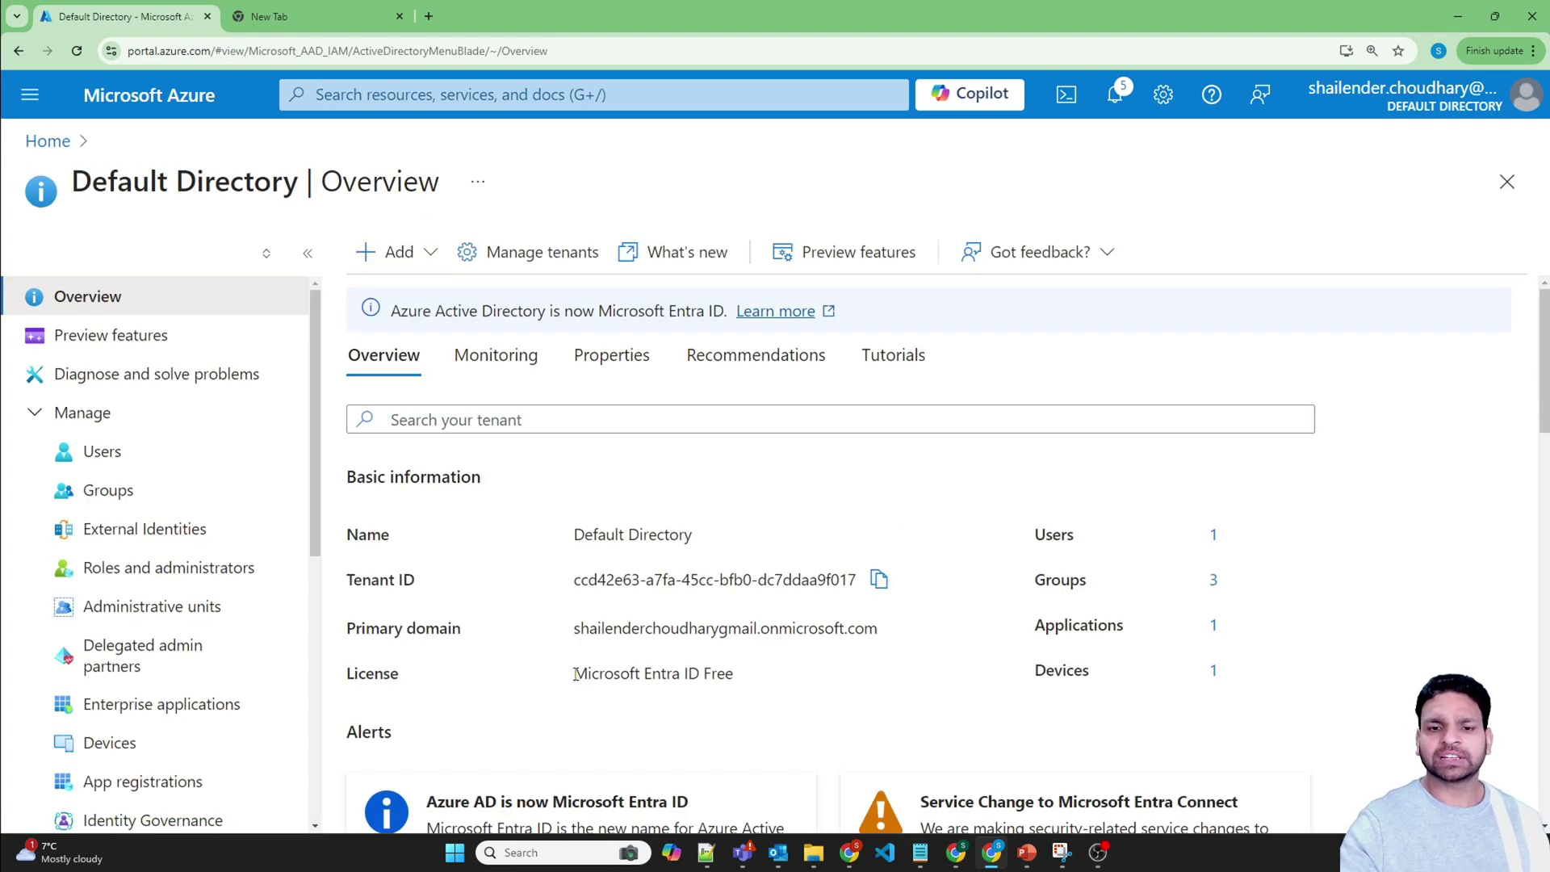
pyautogui.moveTo(574, 674); pyautogui.dragTo(735, 674)
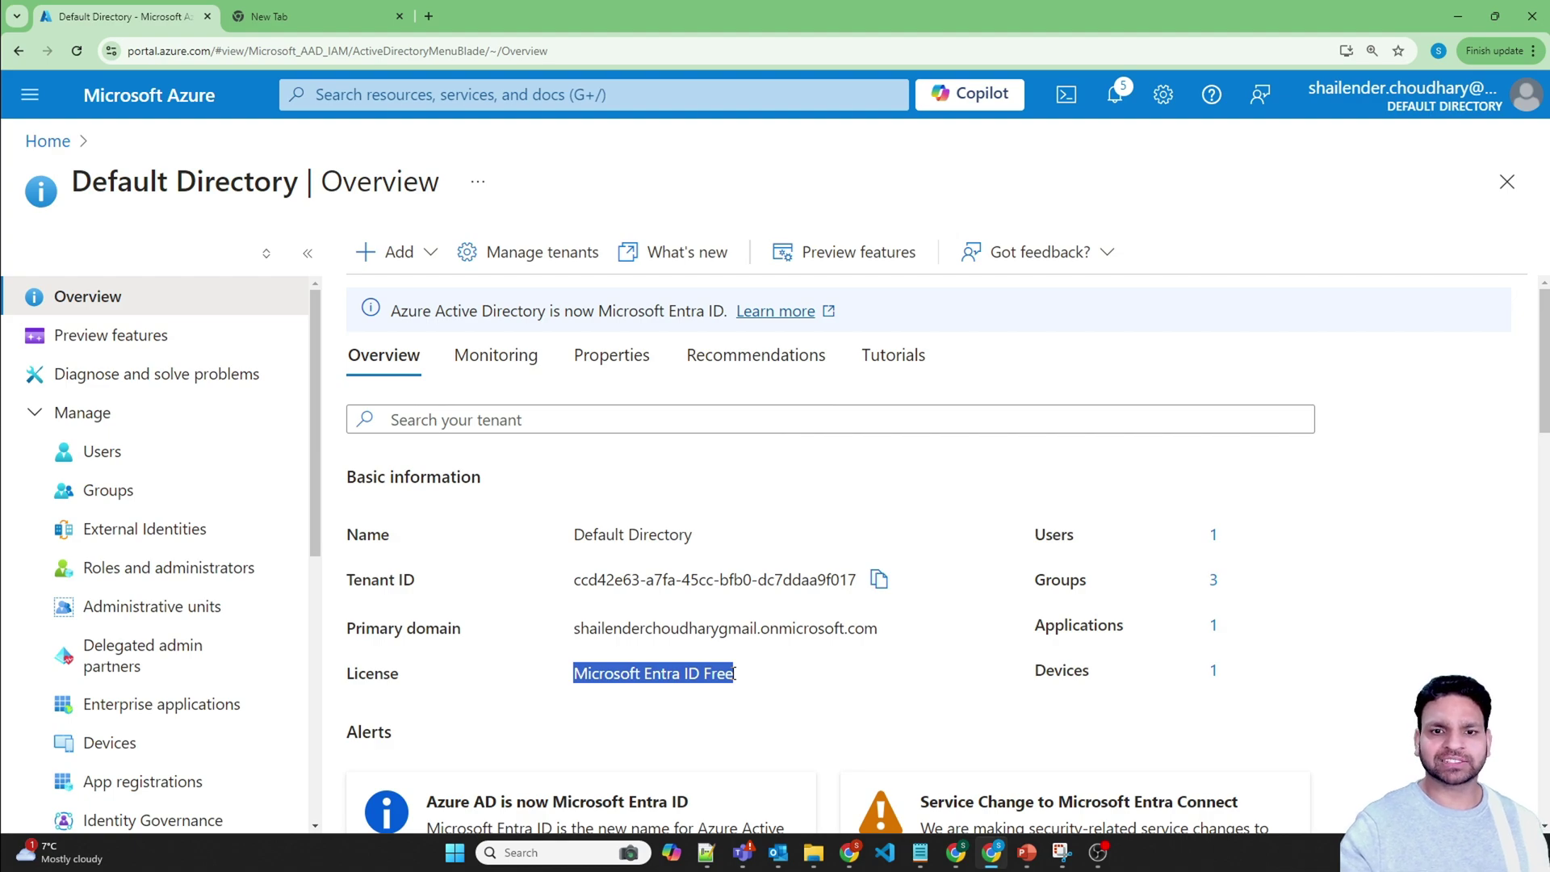
# - Search 'condi' to open Microsoft Entra Conditional Access, which requires Microsoft Entra ID Premium
pyautogui.click(533, 100)
pyautogui.write('c')
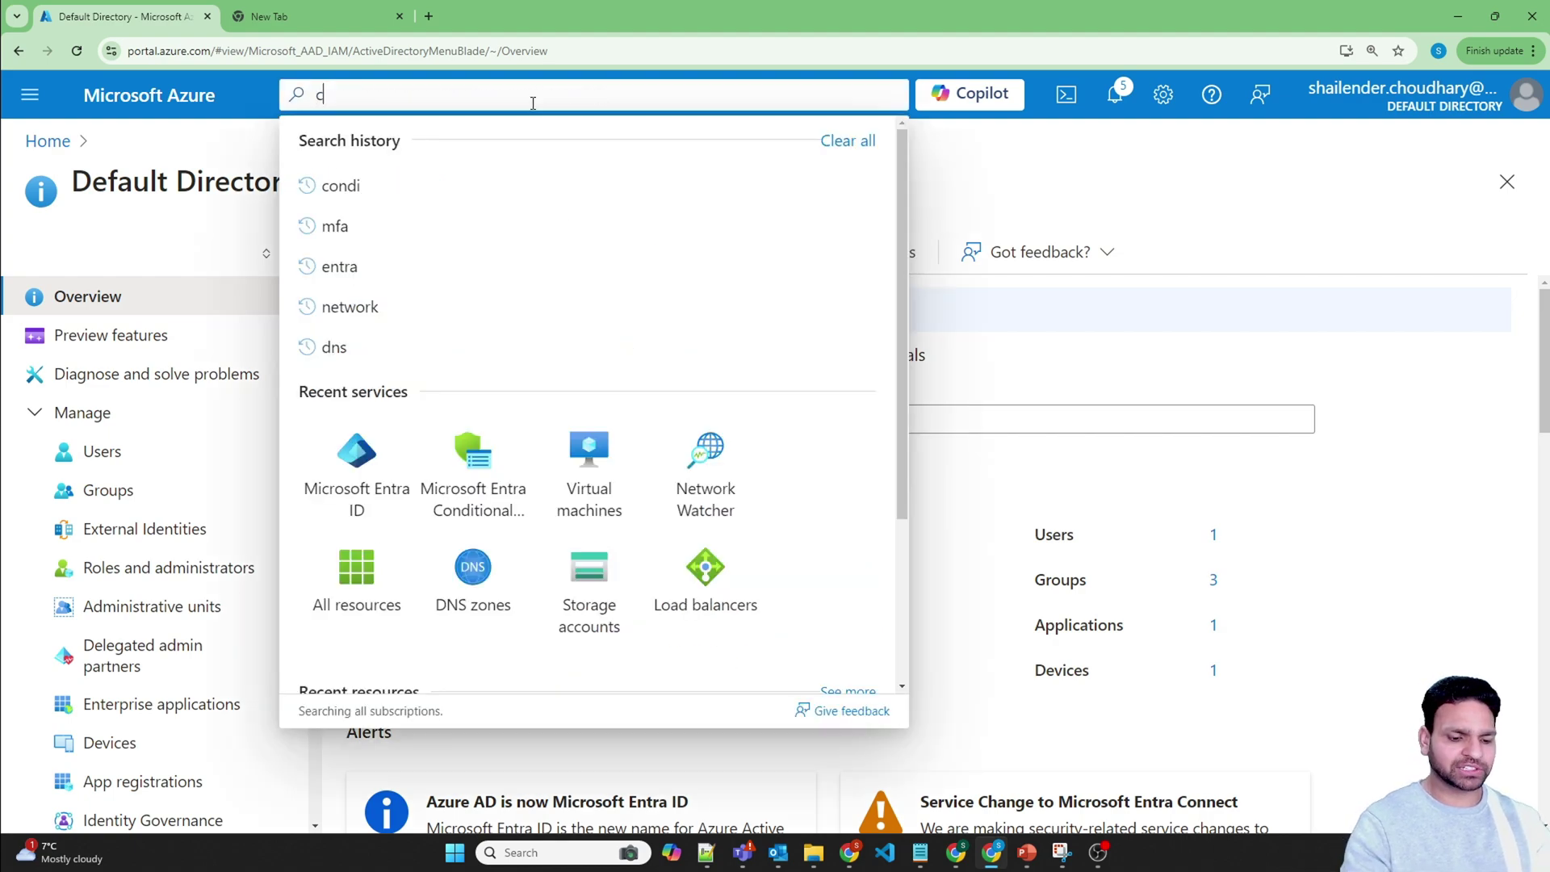
pyautogui.write('ondi')
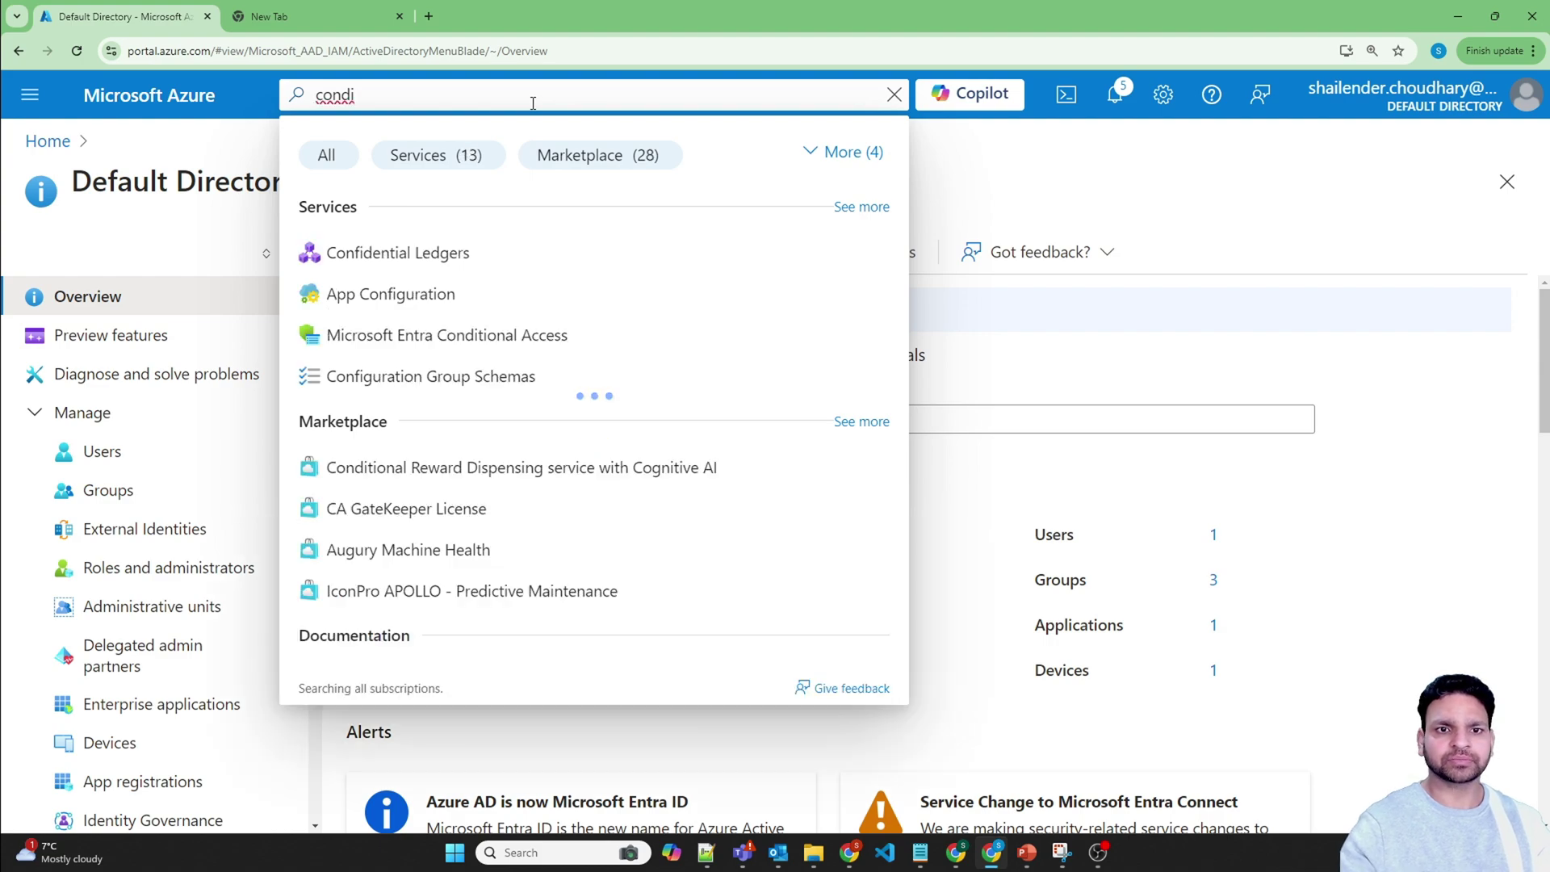
pyautogui.click(492, 335)
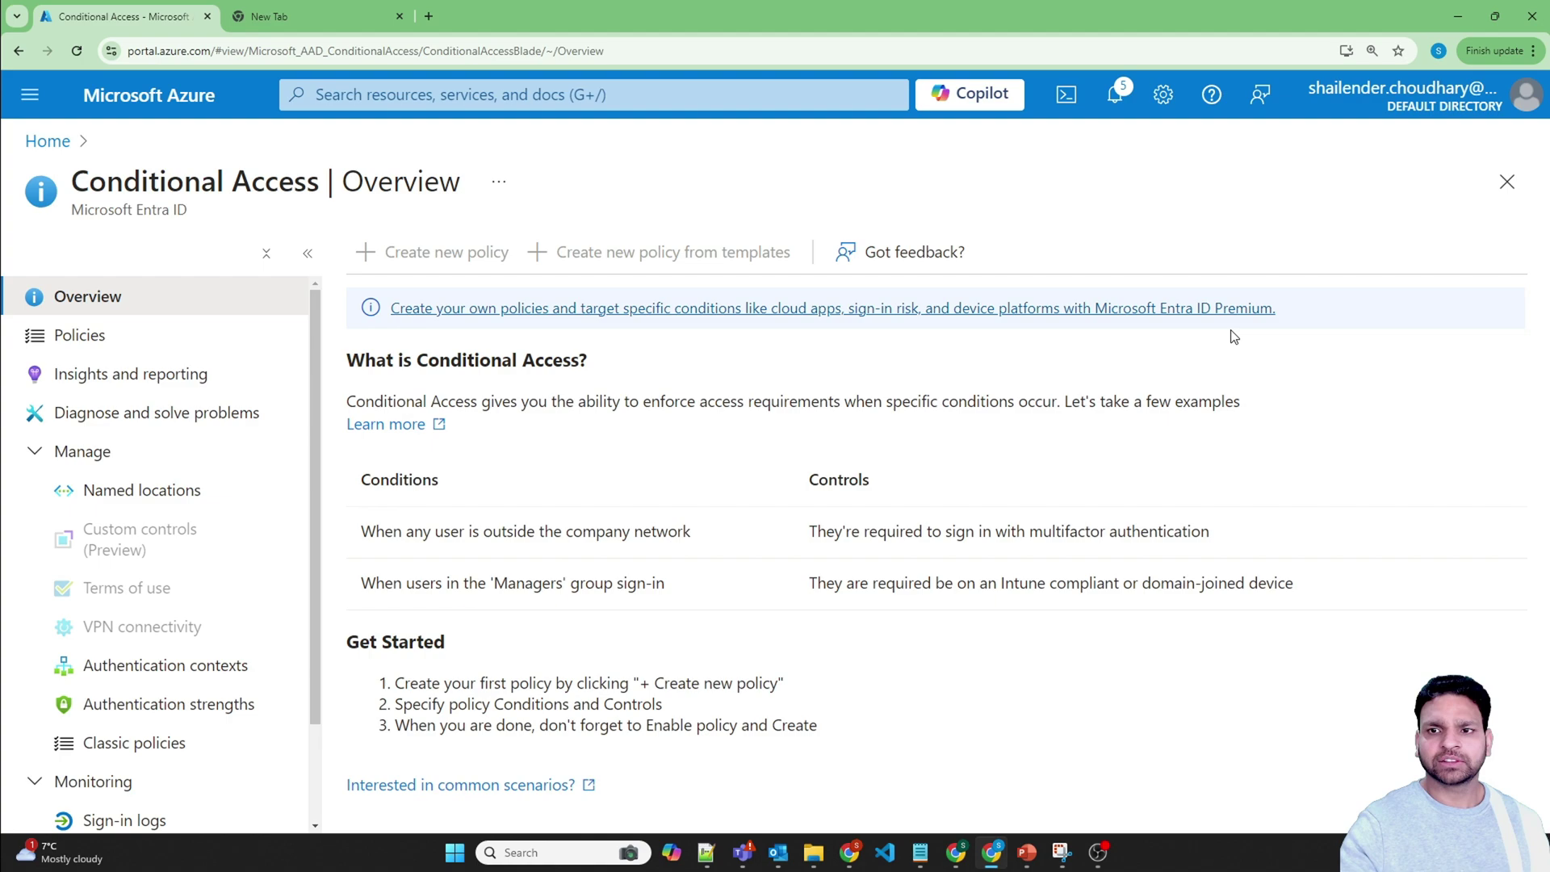
pyautogui.moveTo(1292, 312); pyautogui.dragTo(1099, 318)
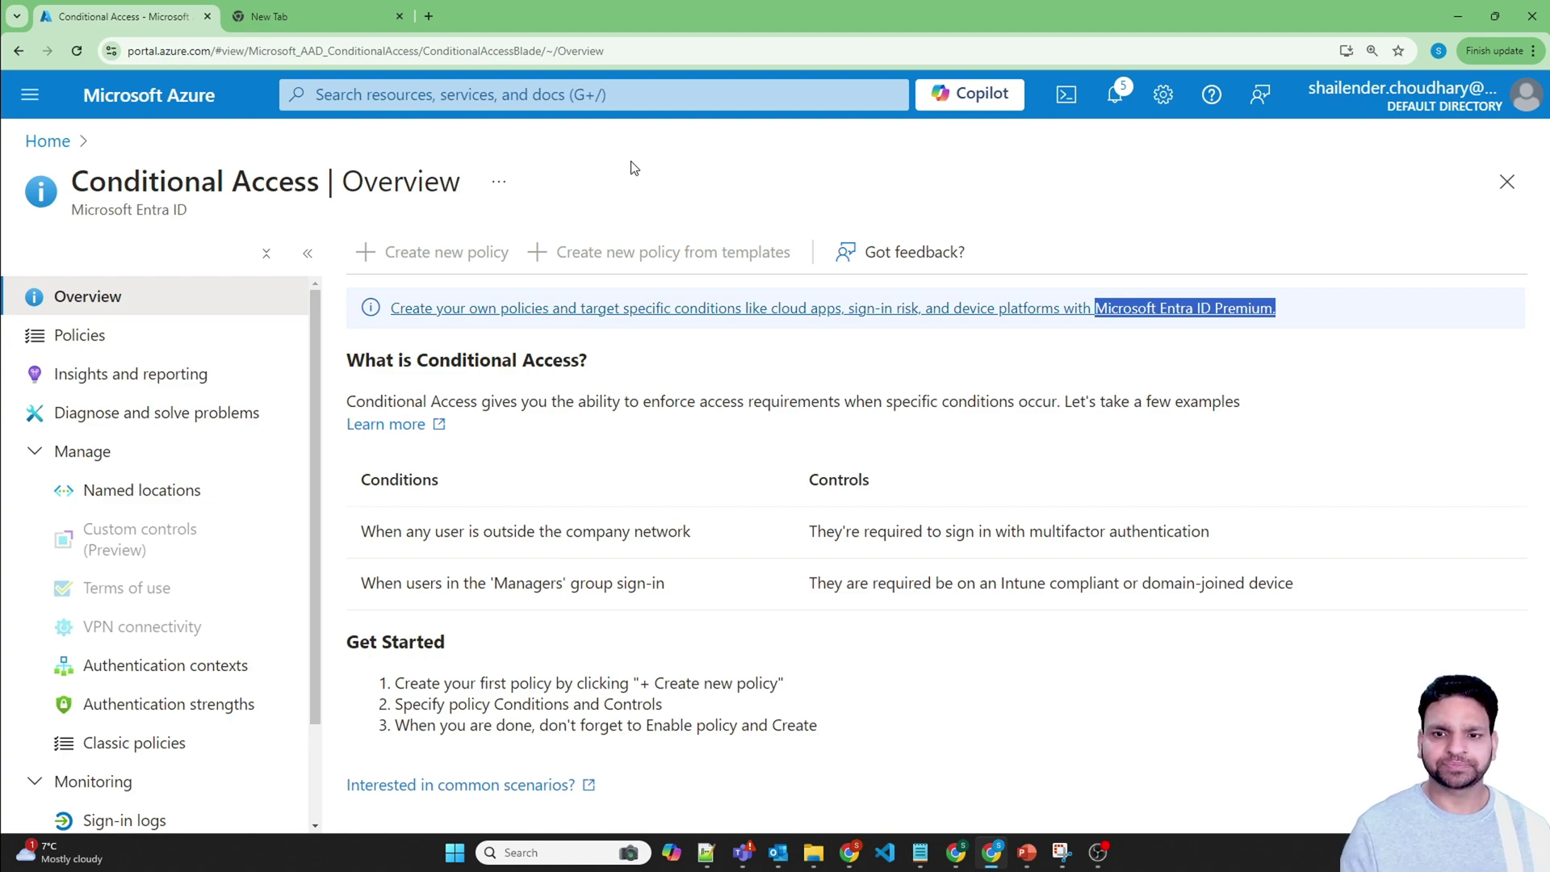
pyautogui.press('g')
pyautogui.press('/')
# - Open the Default Directory's Properties page and locate the Security defaults section
pyautogui.click(487, 485)
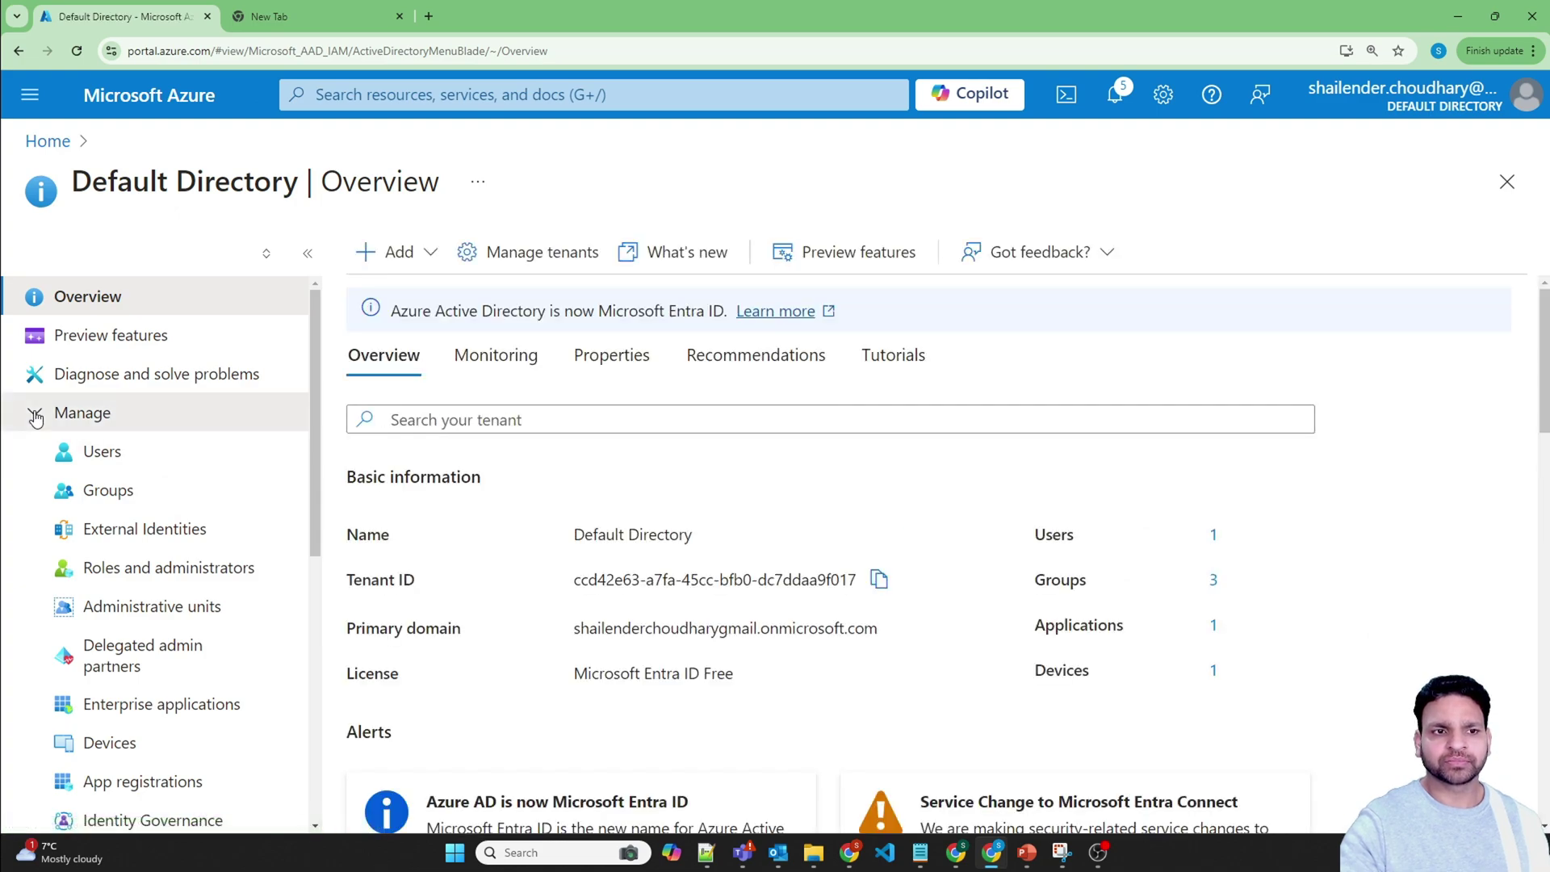
pyautogui.click(37, 415)
pyautogui.click(36, 414)
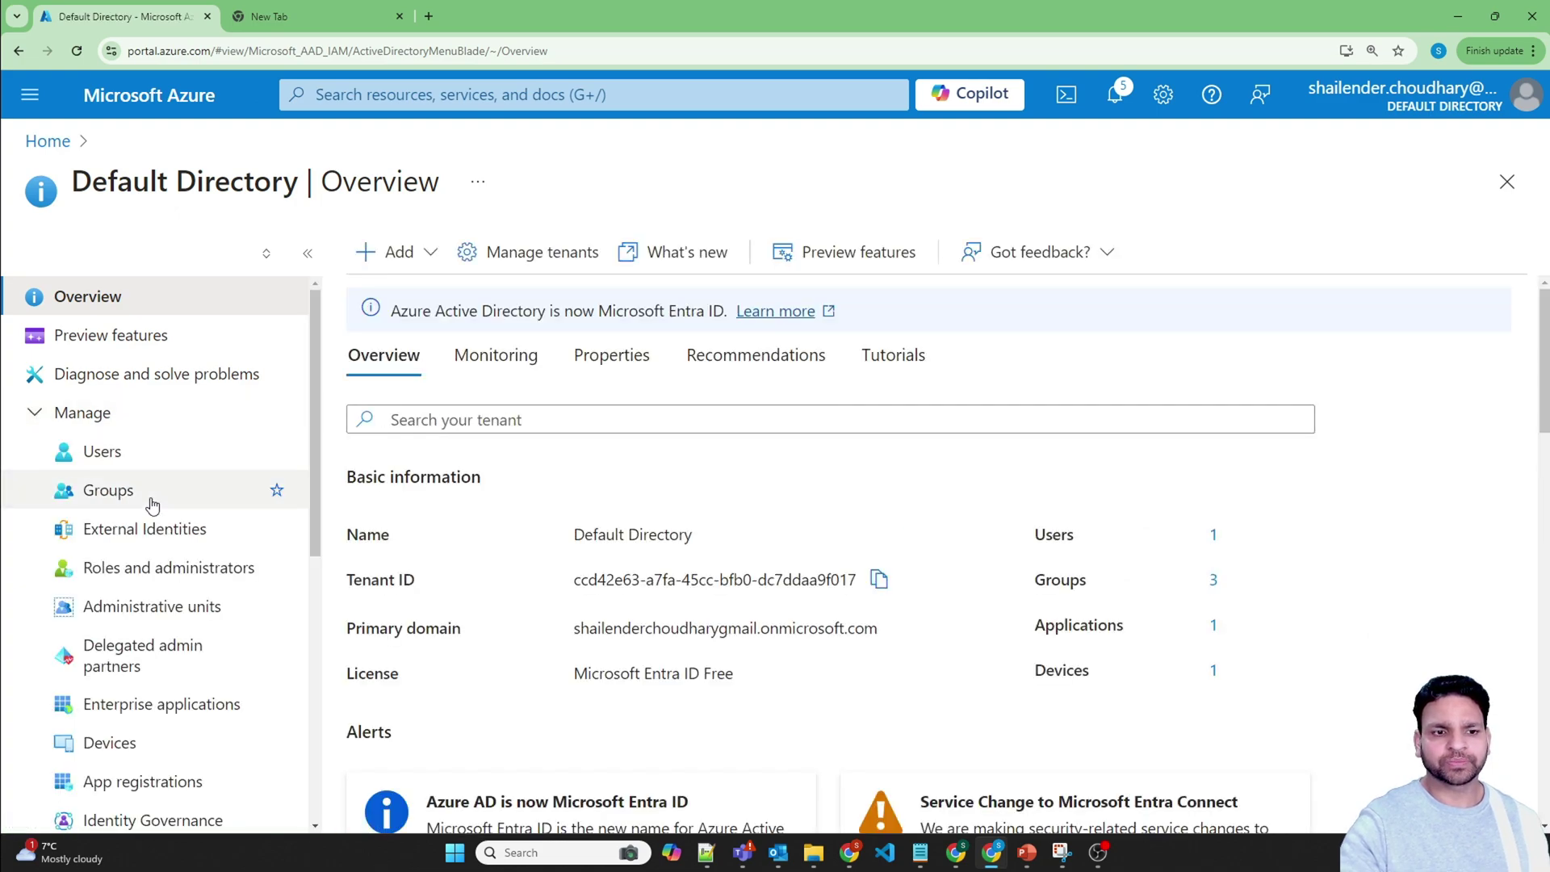
pyautogui.scroll(-7, 152, 508)
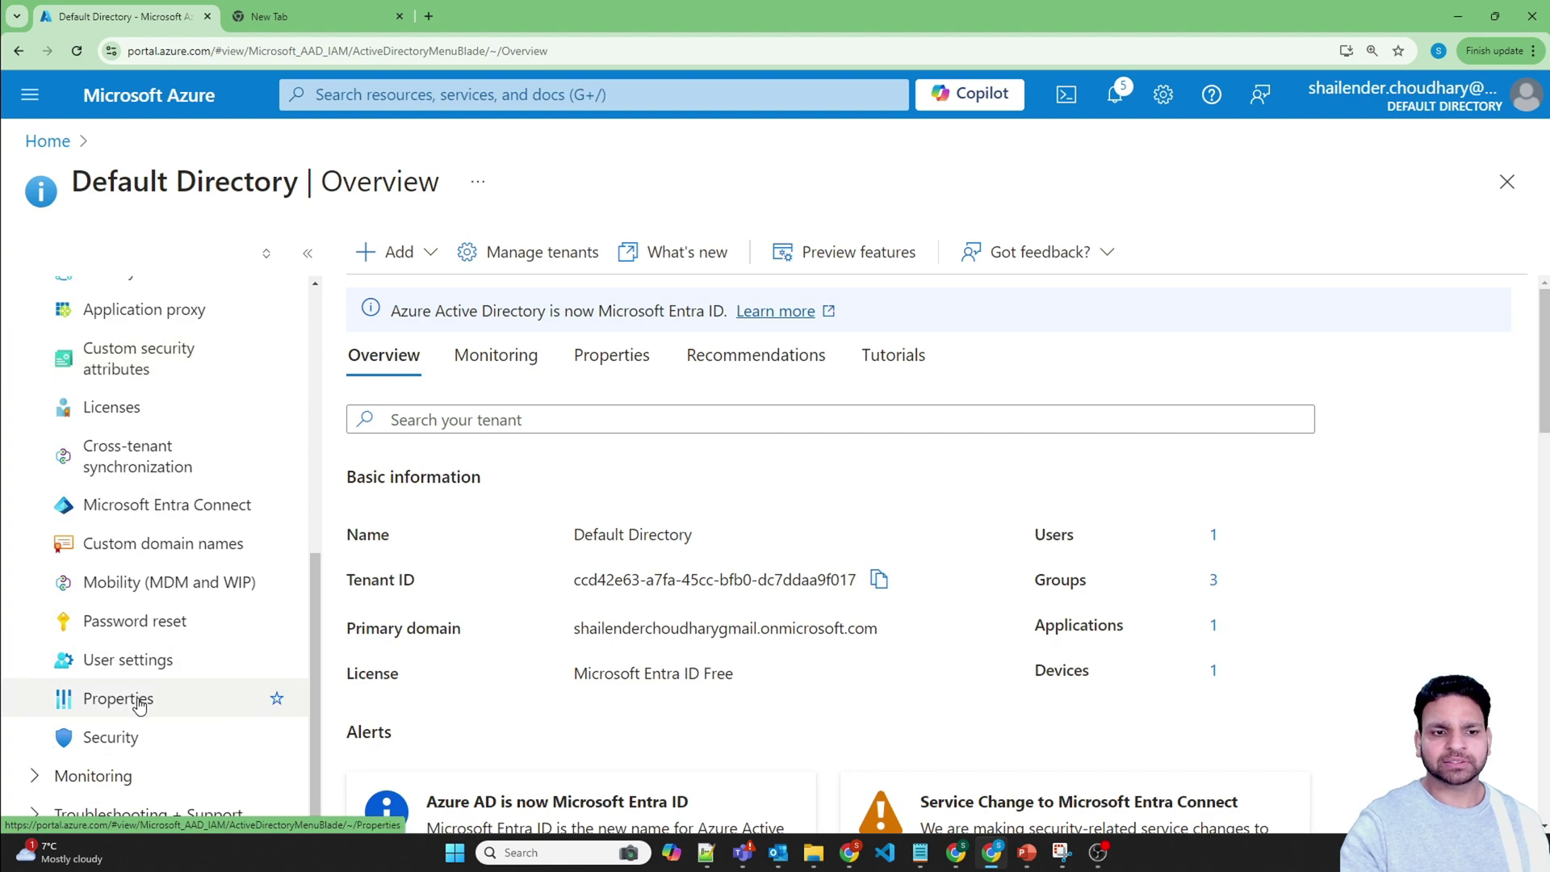
pyautogui.click(121, 696)
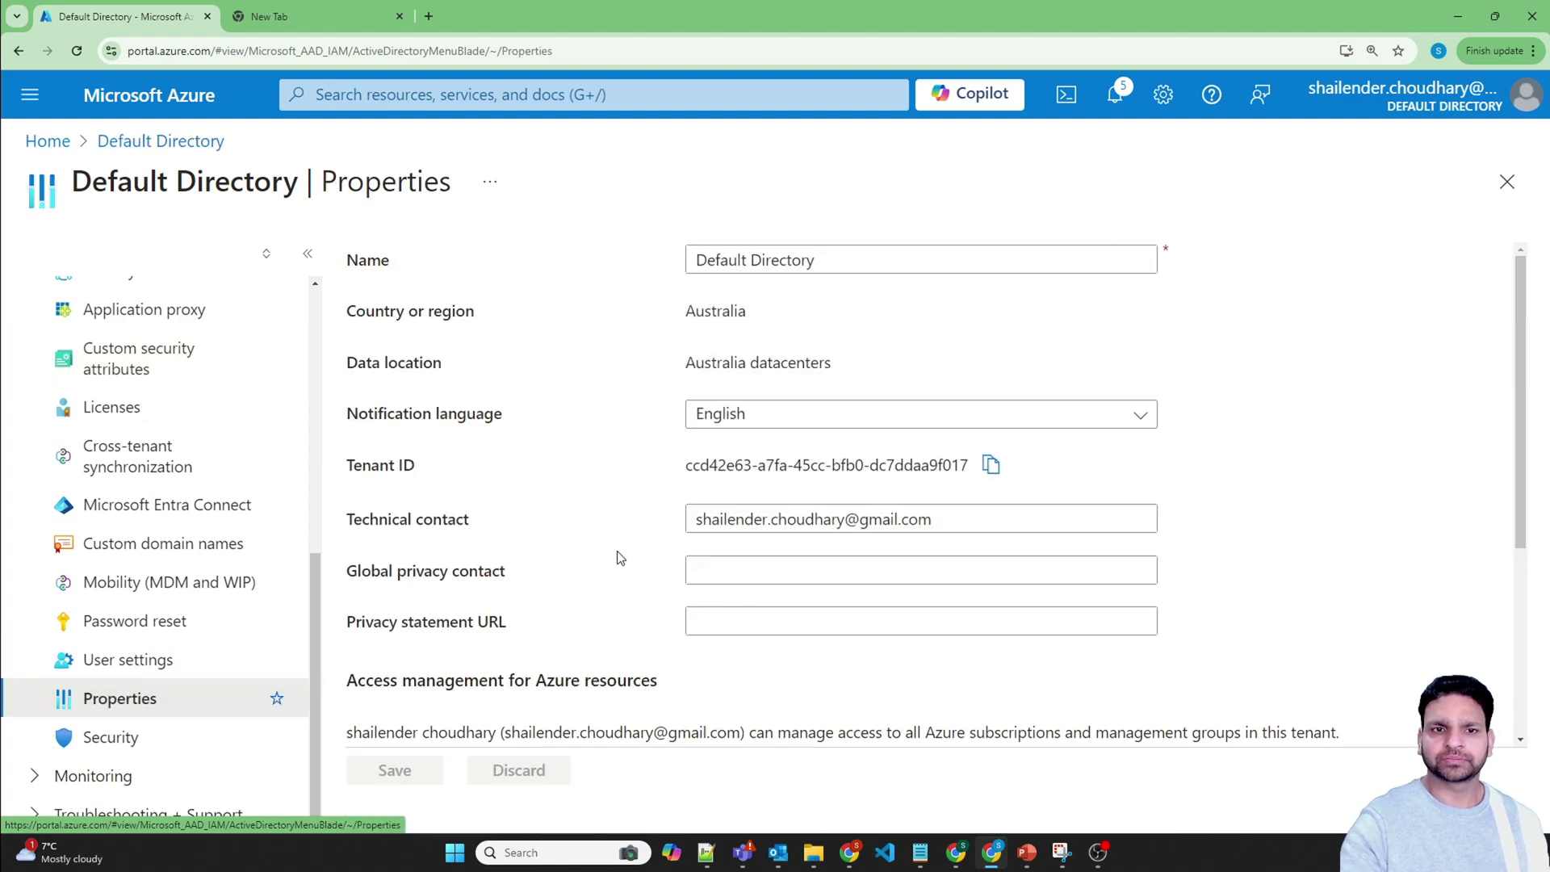
pyautogui.scroll(-4, 616, 537)
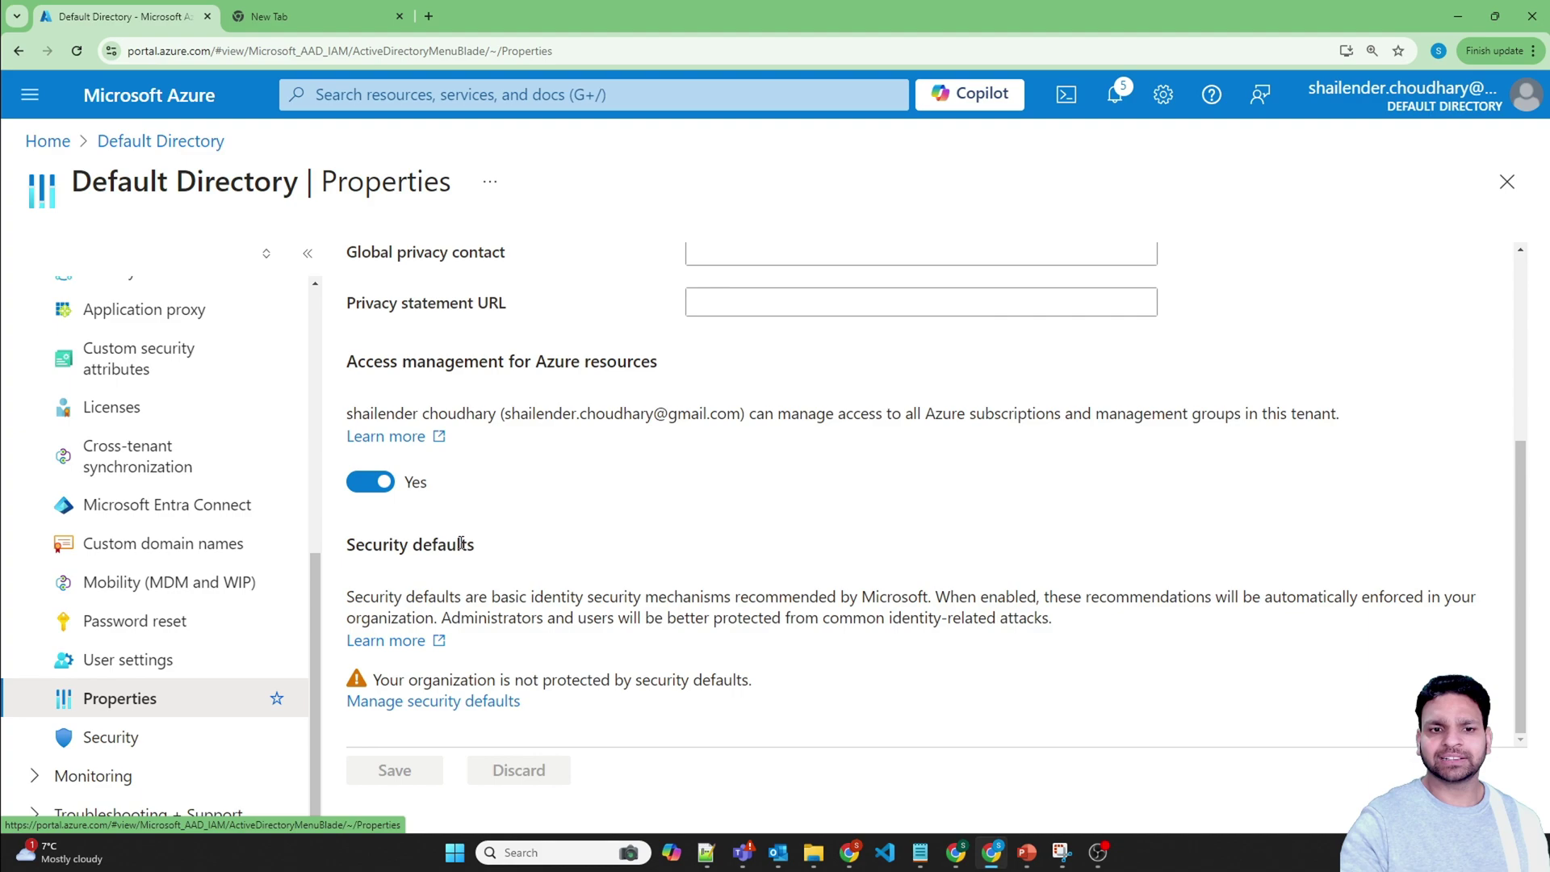
pyautogui.moveTo(351, 542); pyautogui.dragTo(494, 552)
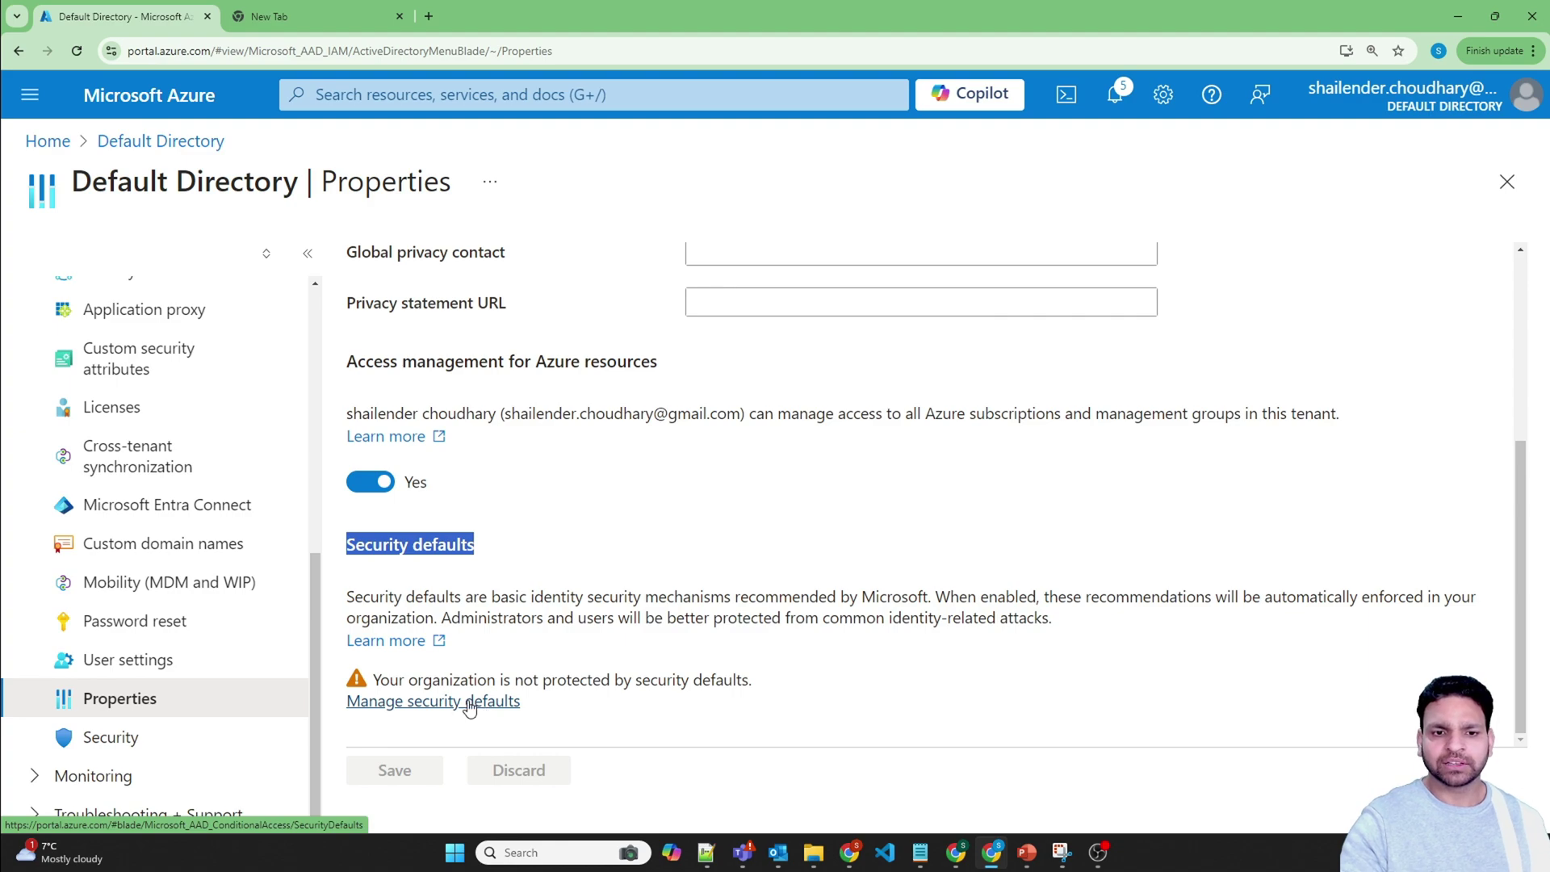
# - Set security defaults to Enabled (recommended) and save
pyautogui.click(470, 704)
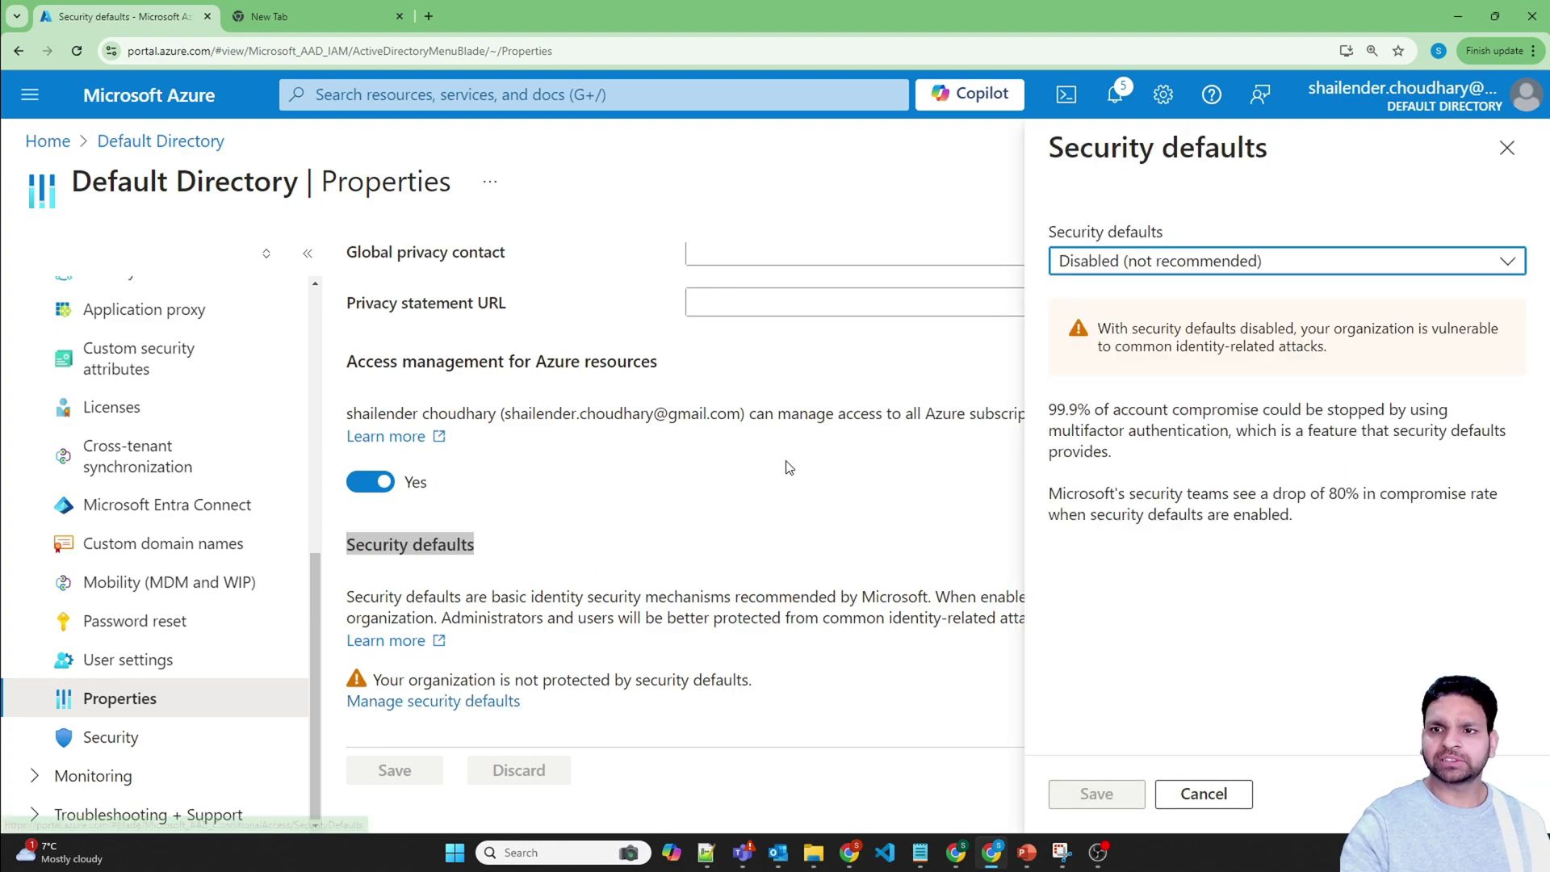
pyautogui.click(1155, 266)
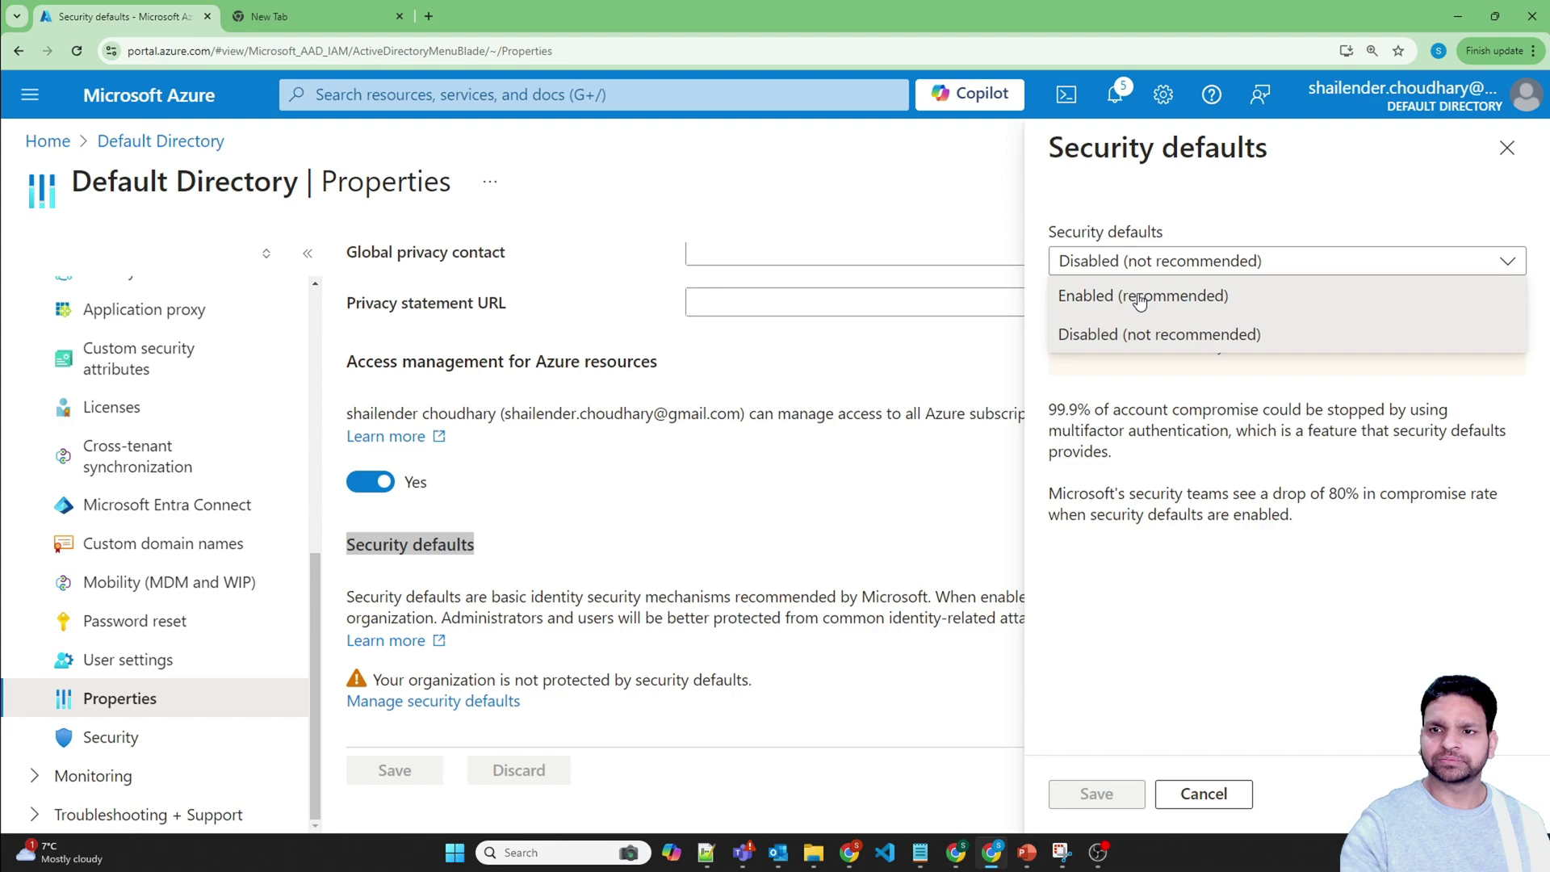
pyautogui.click(1140, 297)
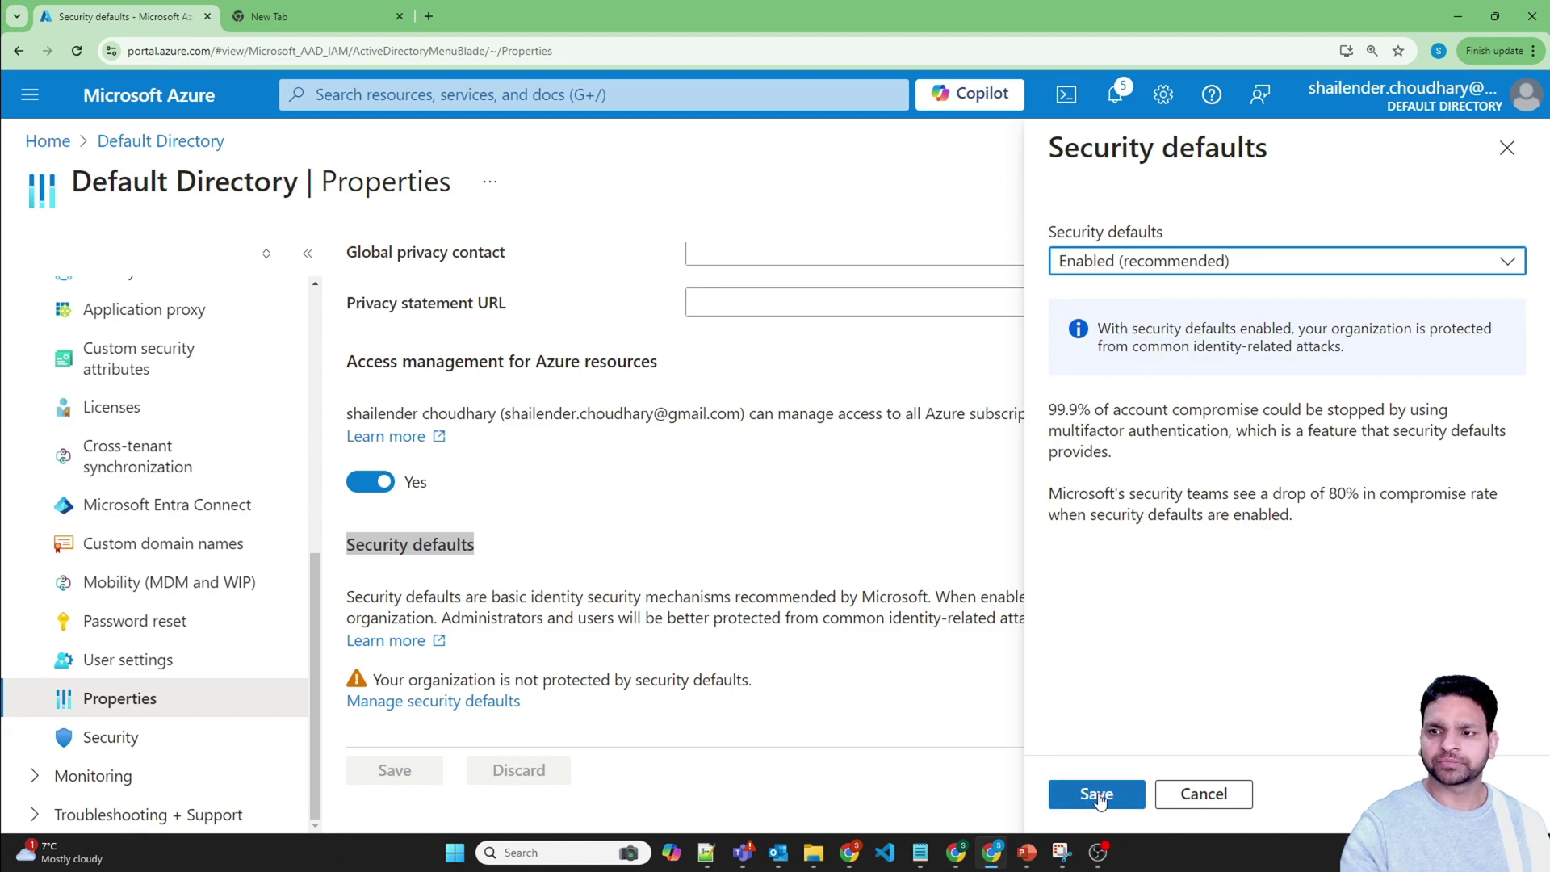
pyautogui.click(1098, 798)
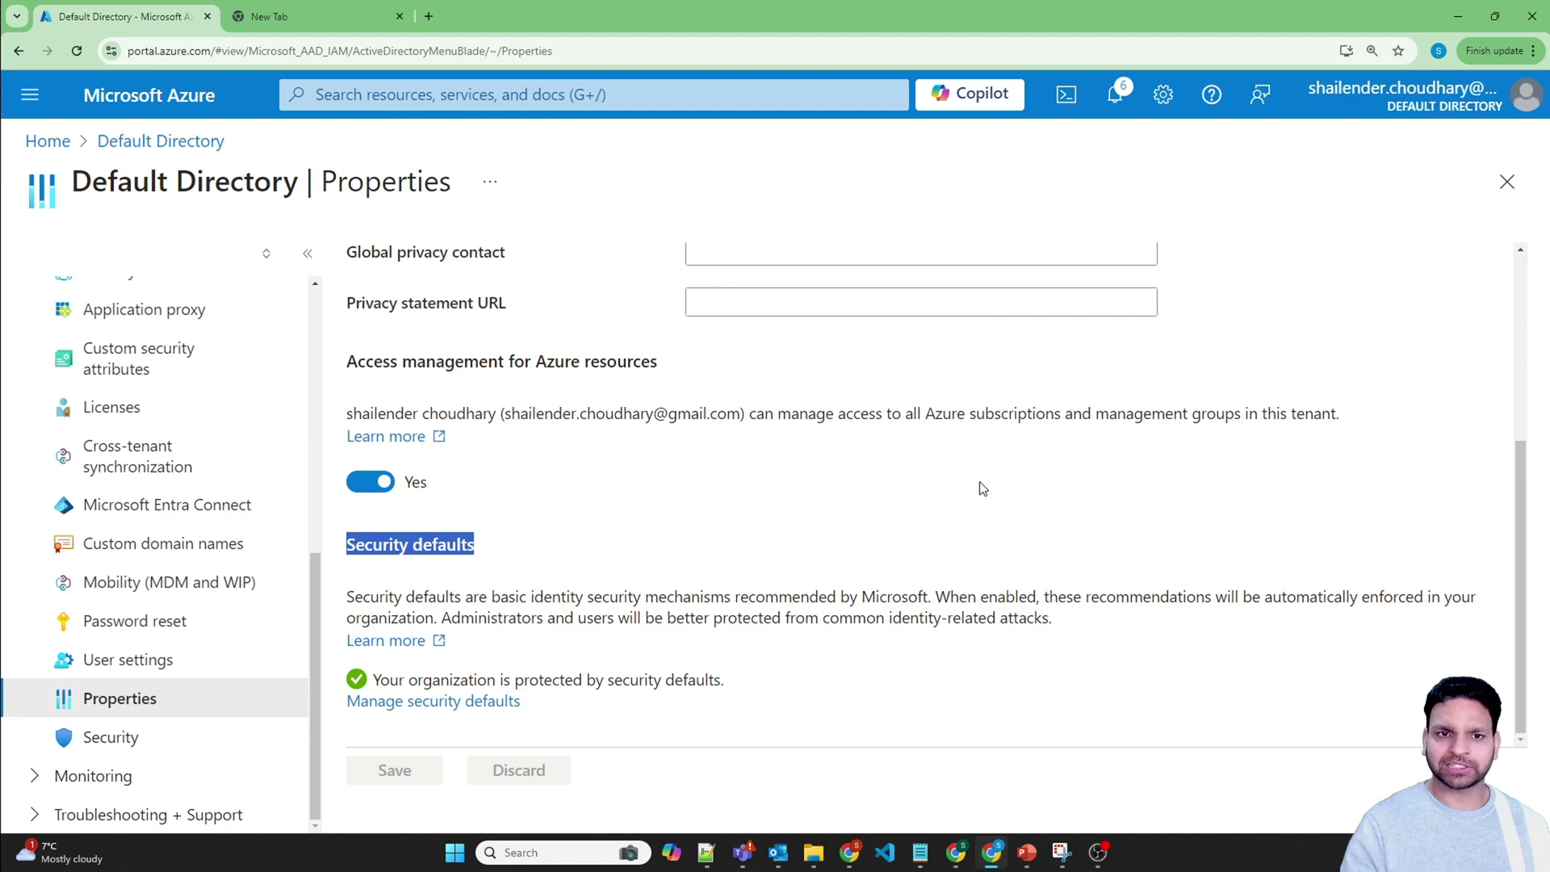
# - Start a new internal user with principal name testuser1 and display name 'Test user'
pyautogui.scroll(5, 142, 434)
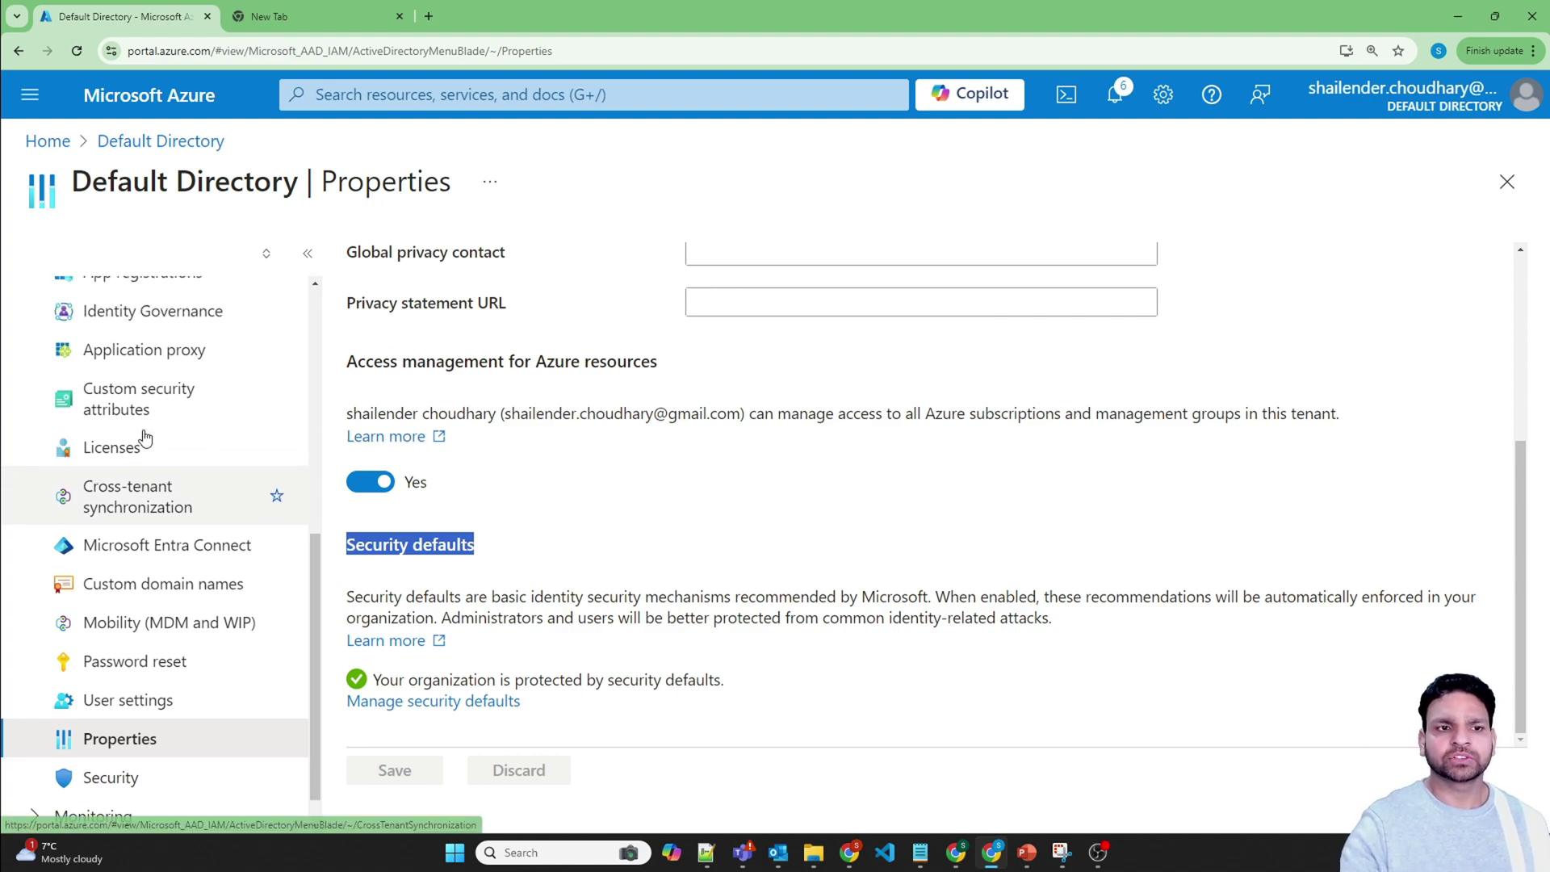
pyautogui.scroll(2, 141, 438)
pyautogui.click(107, 452)
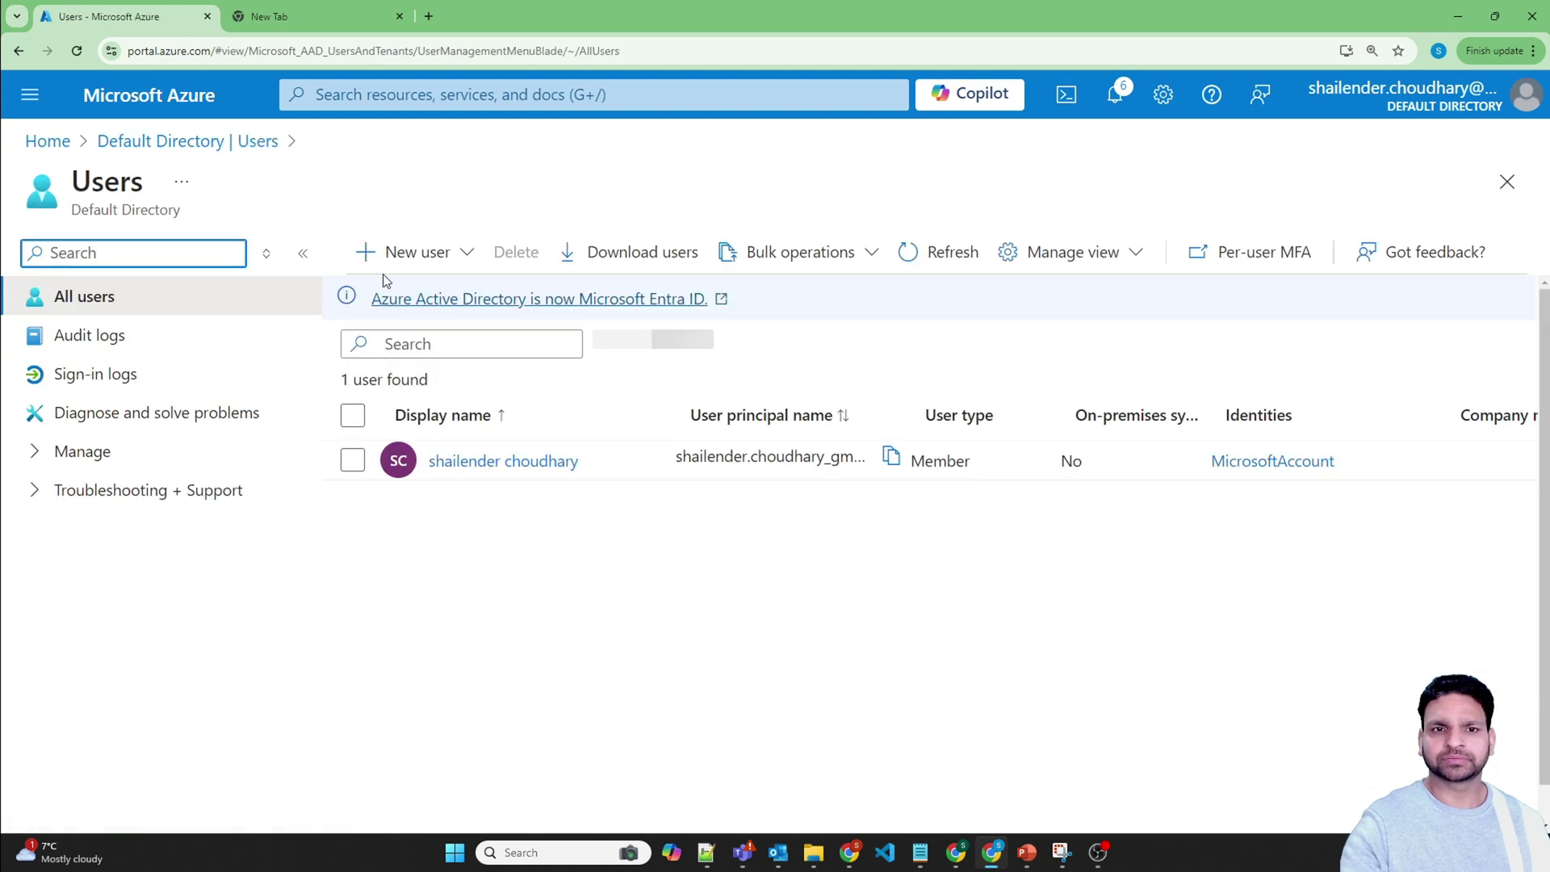
pyautogui.click(395, 254)
pyautogui.click(448, 318)
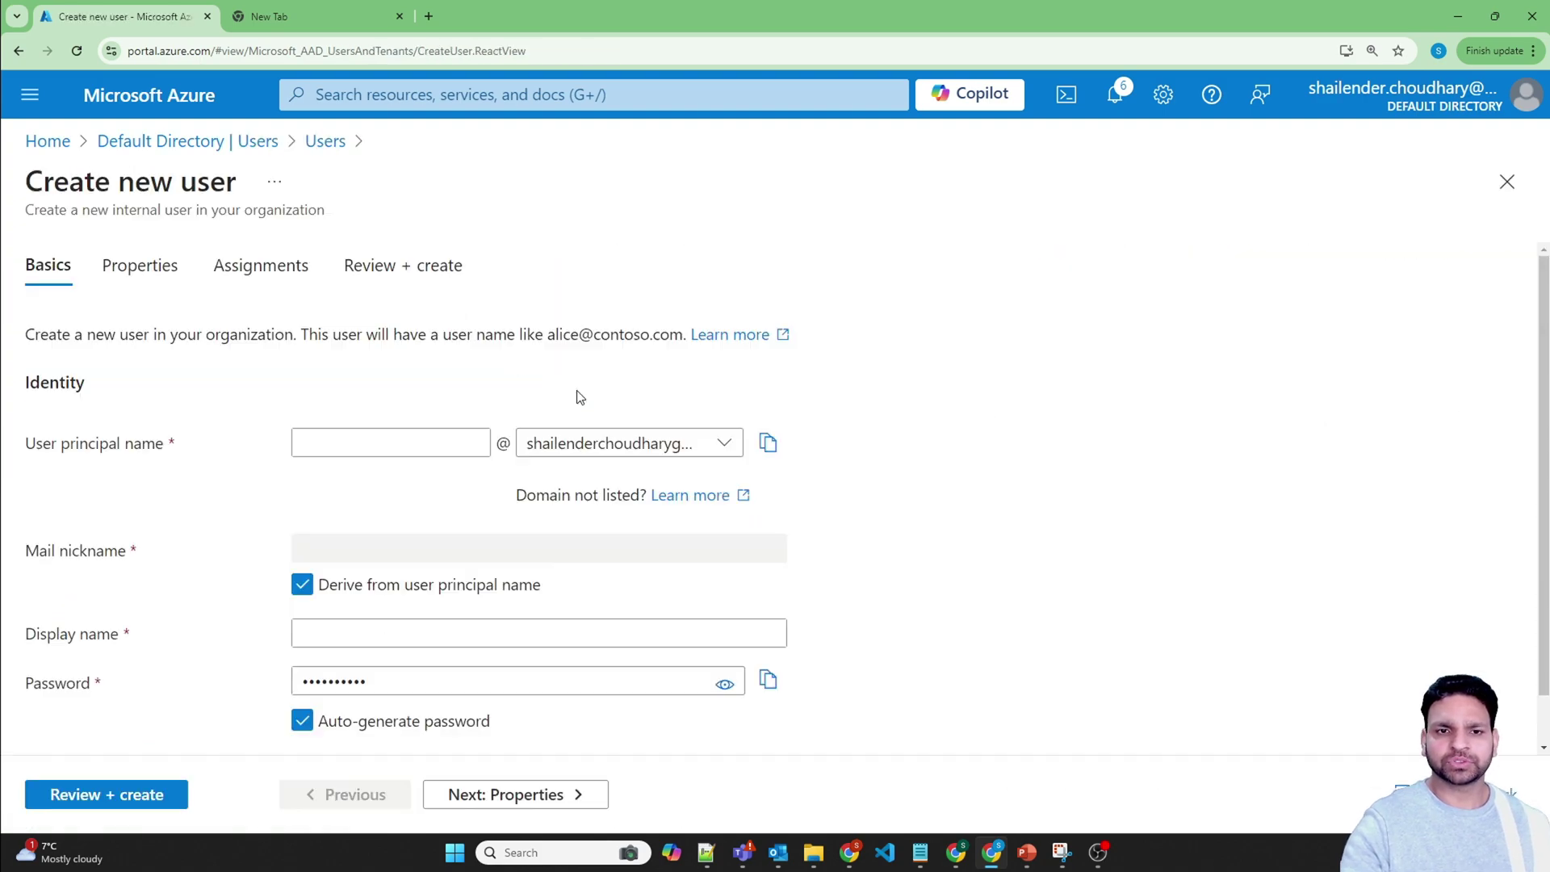
pyautogui.click(408, 441)
pyautogui.write('test')
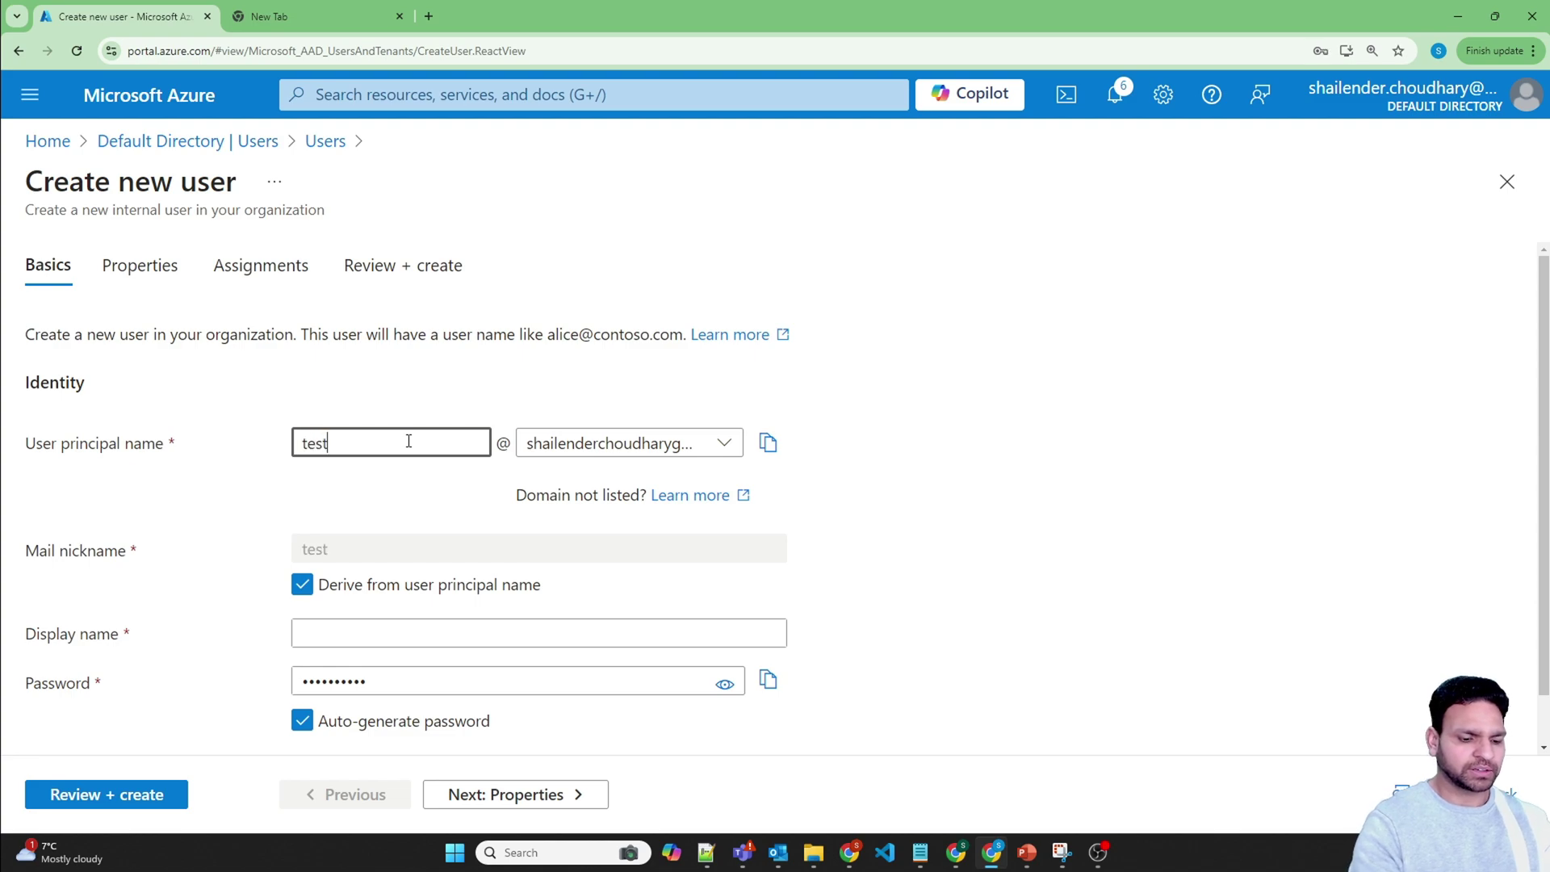
pyautogui.write('user1')
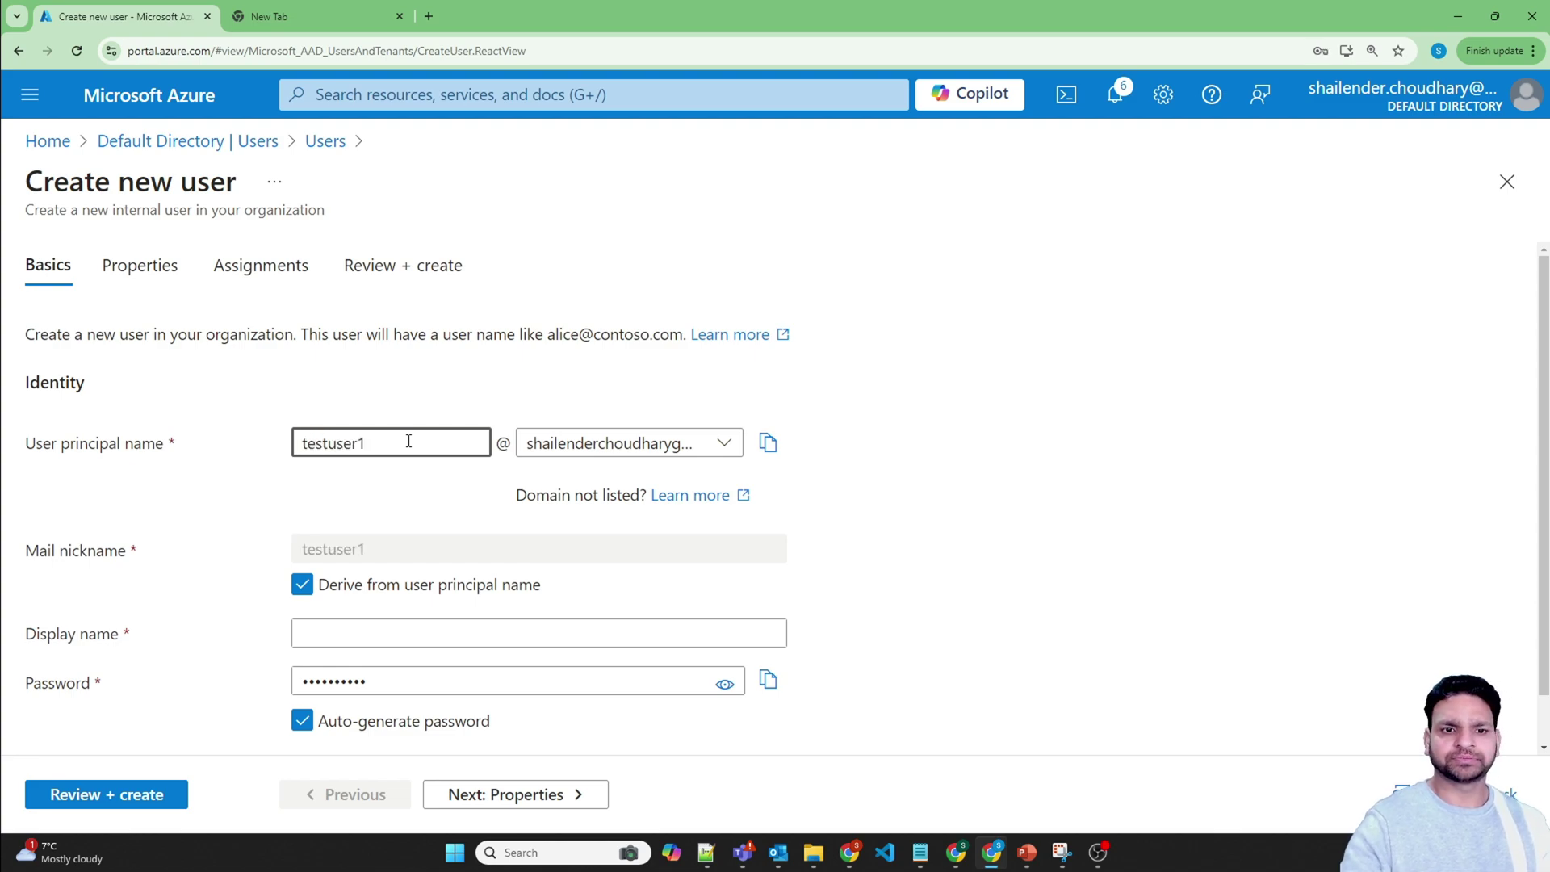
pyautogui.click(387, 632)
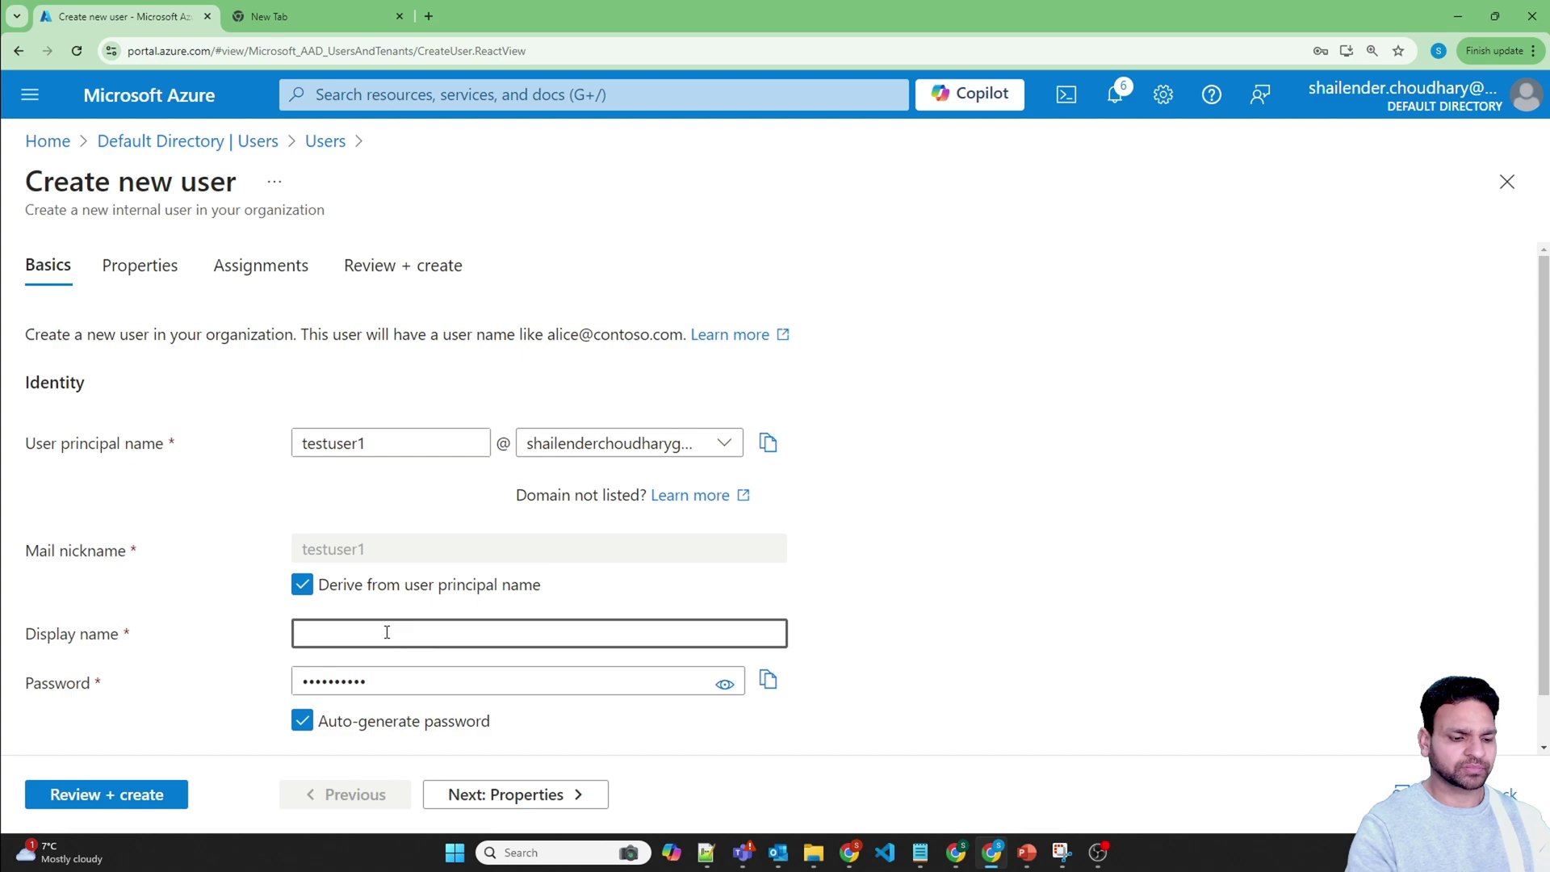
pyautogui.write('Test user')
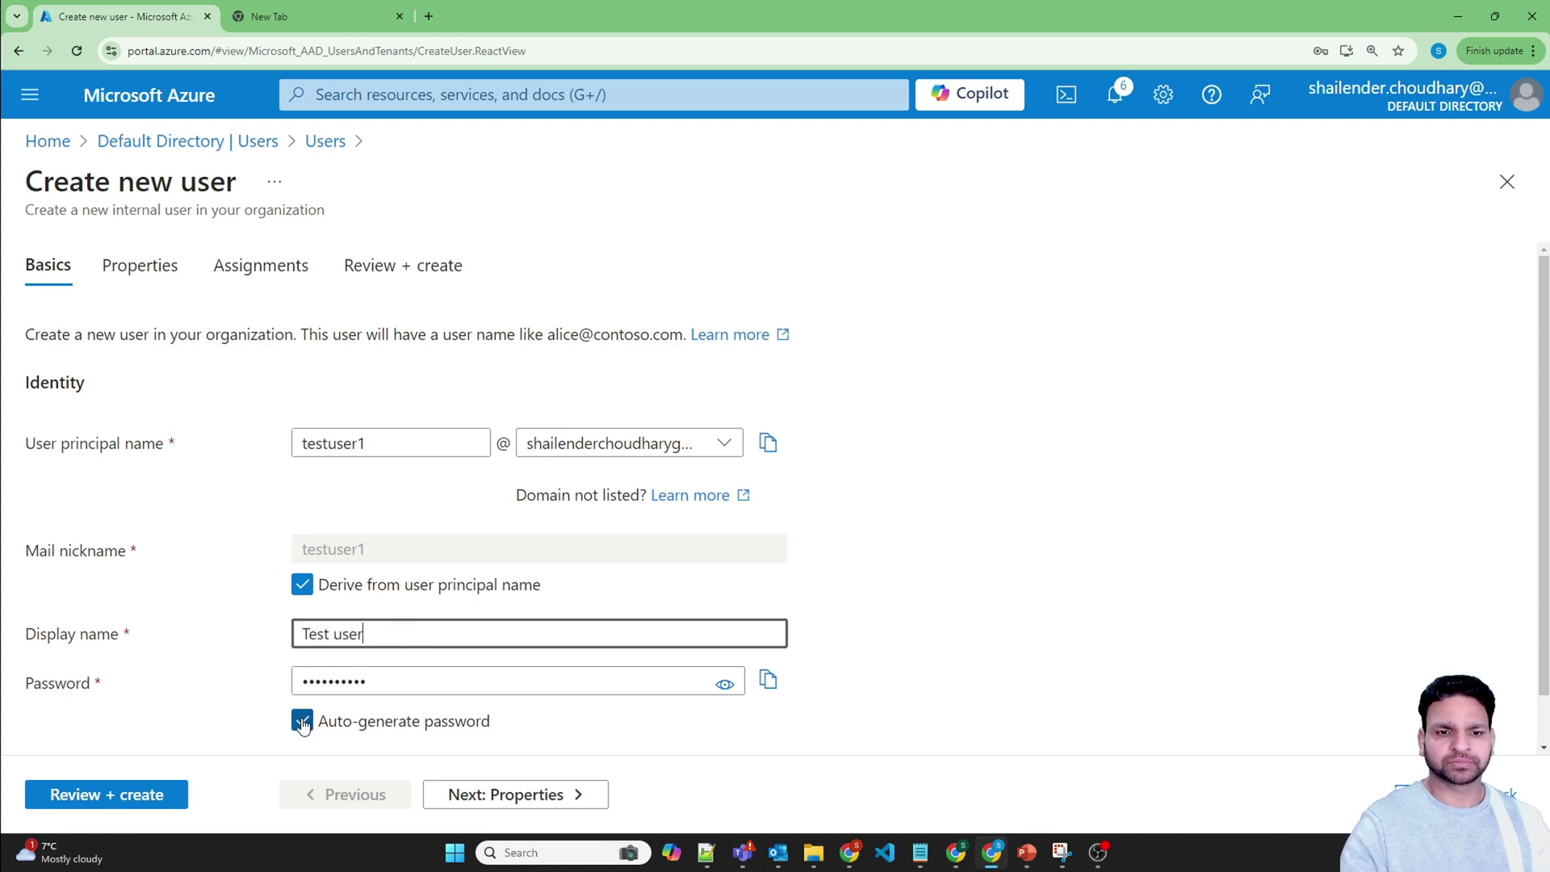
# - Copy the auto-generated password, then review and create the Test user account
pyautogui.click(725, 684)
pyautogui.click(567, 676)
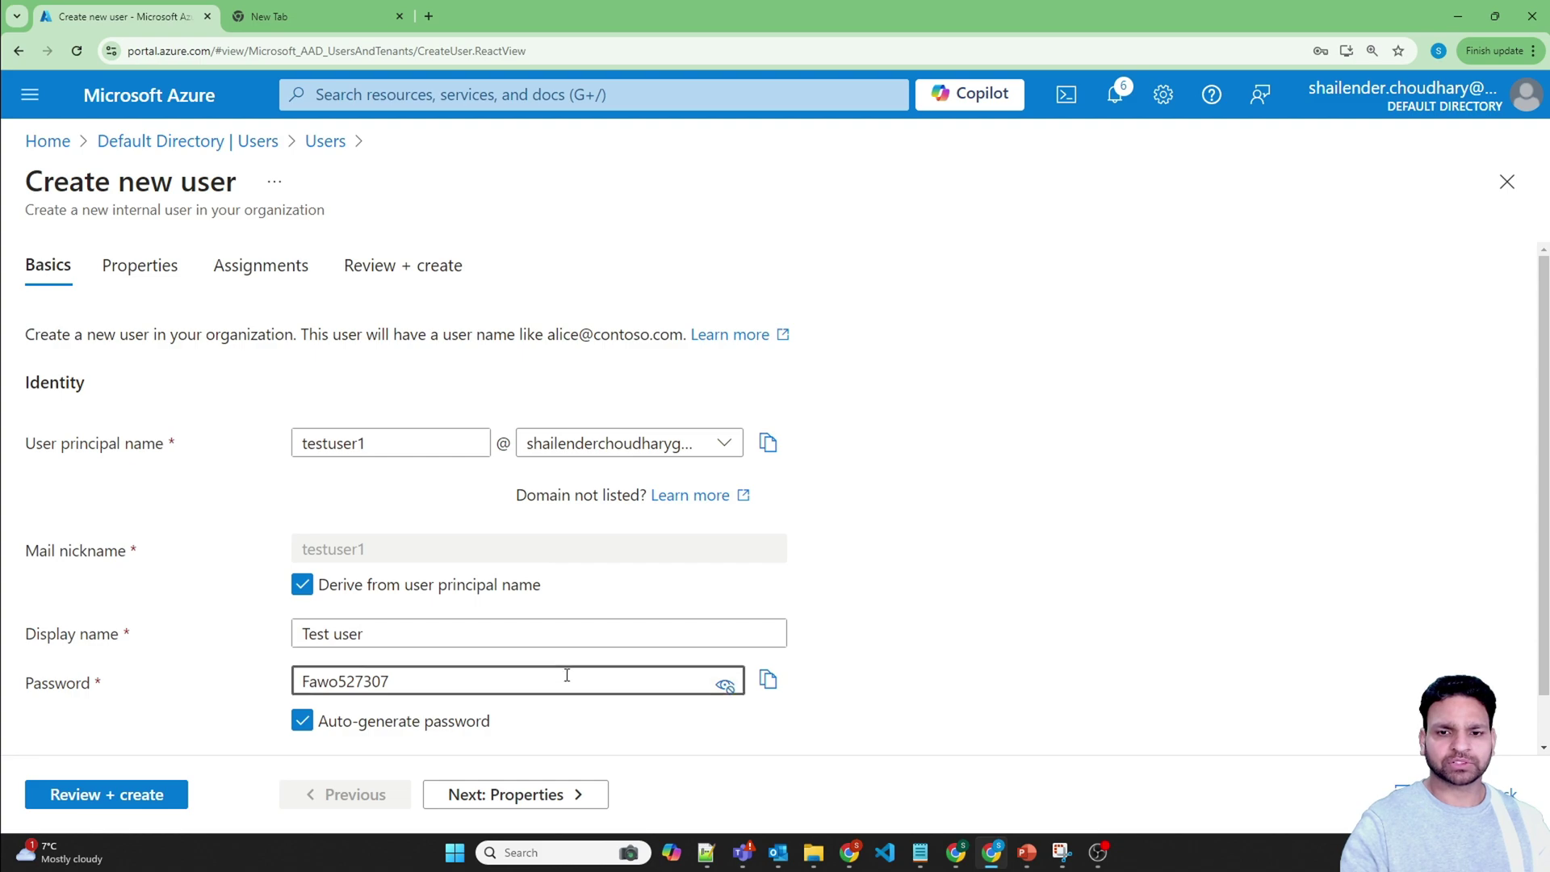
pyautogui.doubleClick(567, 675)
pyautogui.click(768, 680)
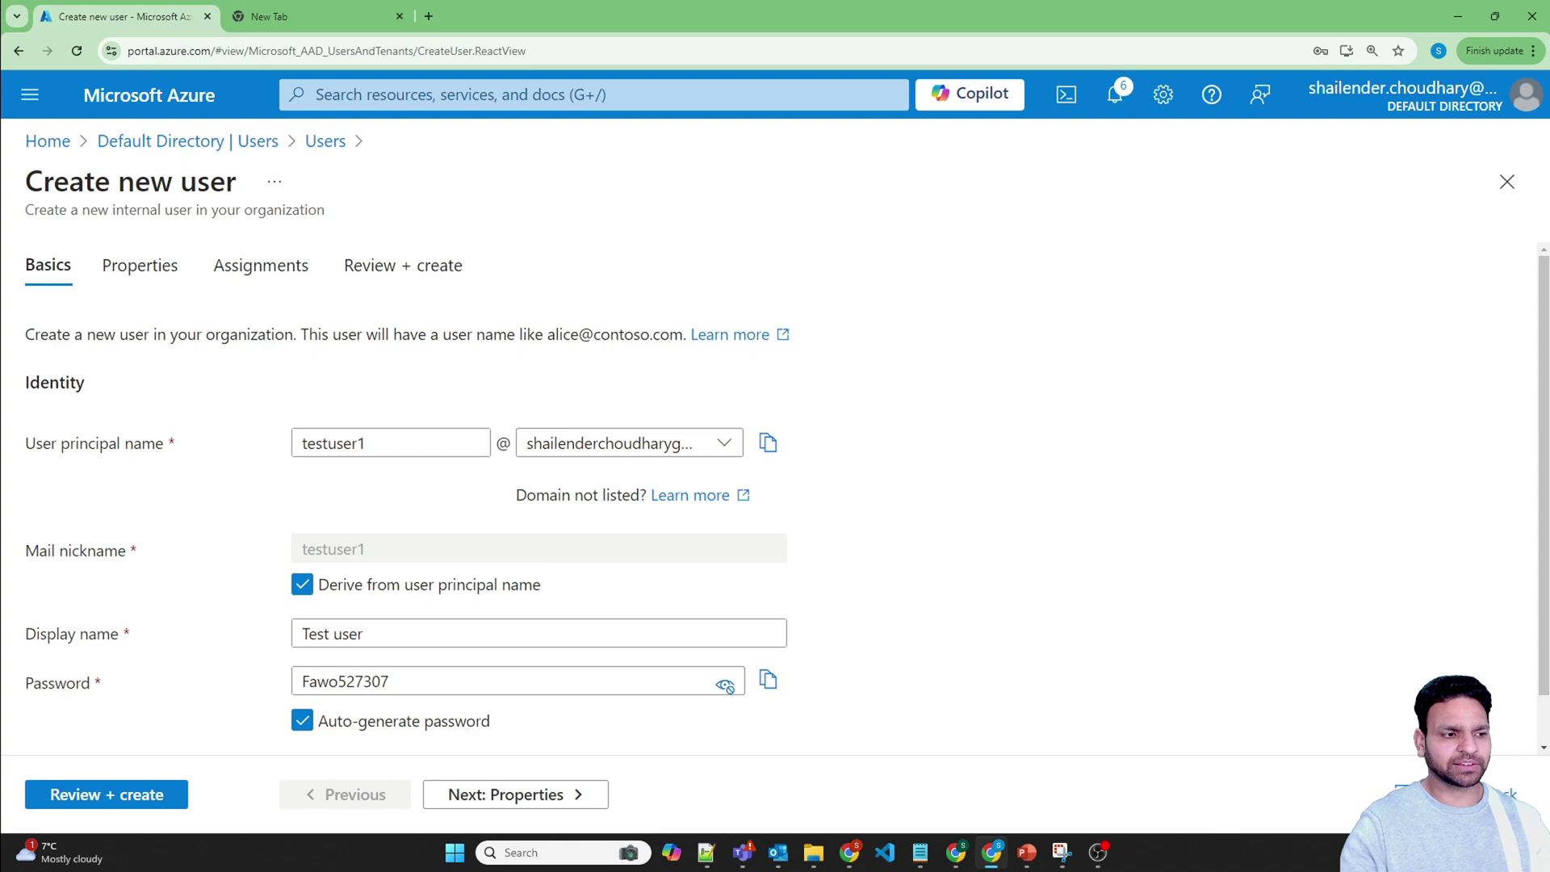
pyautogui.scroll(-2, 125, 716)
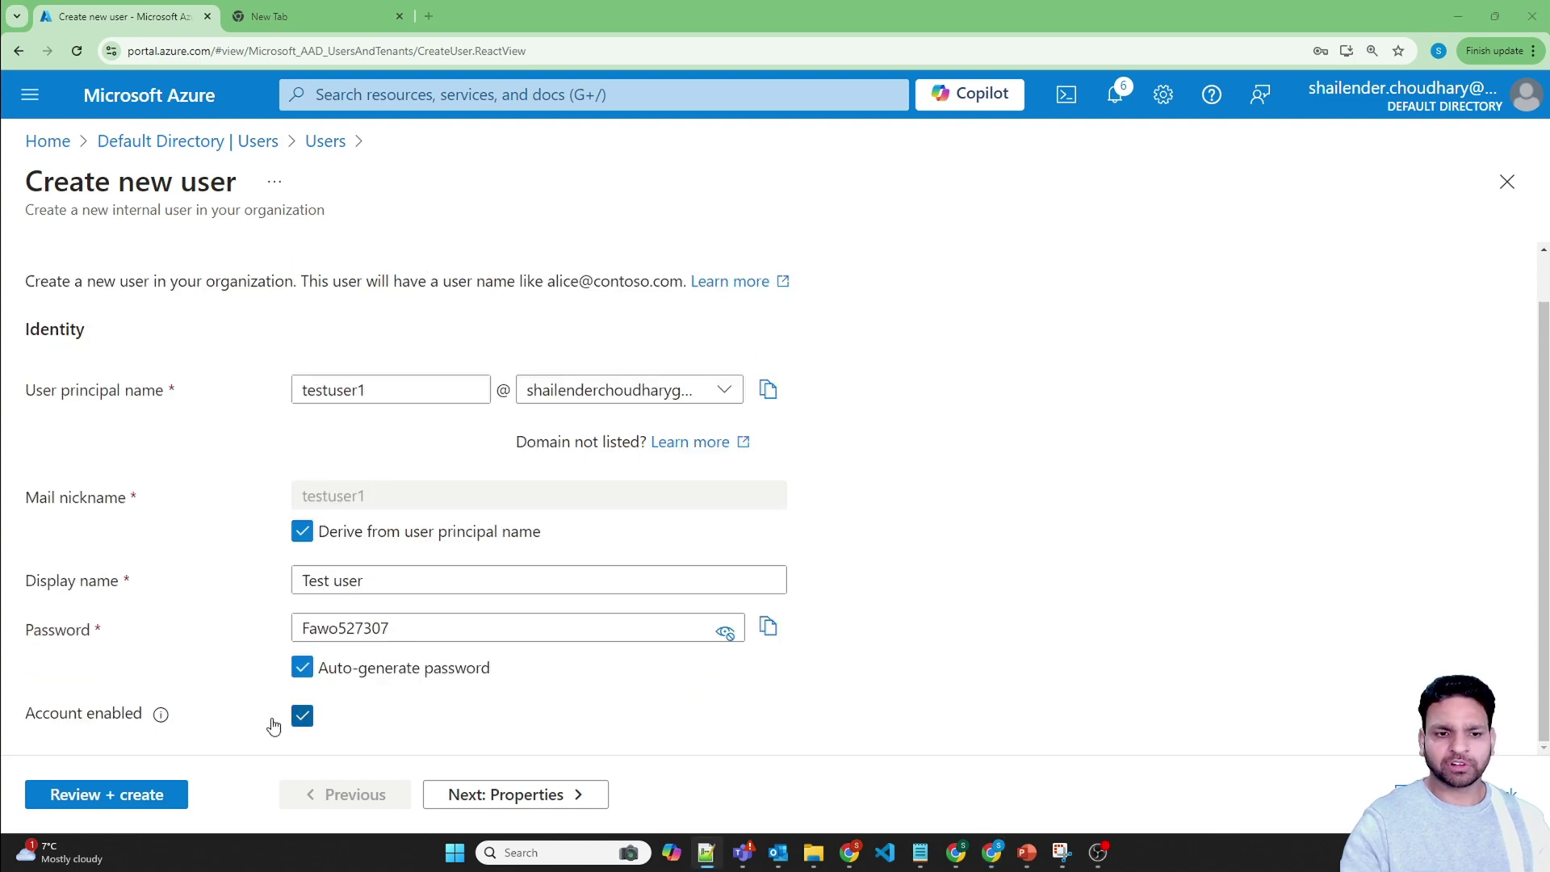
pyautogui.click(115, 795)
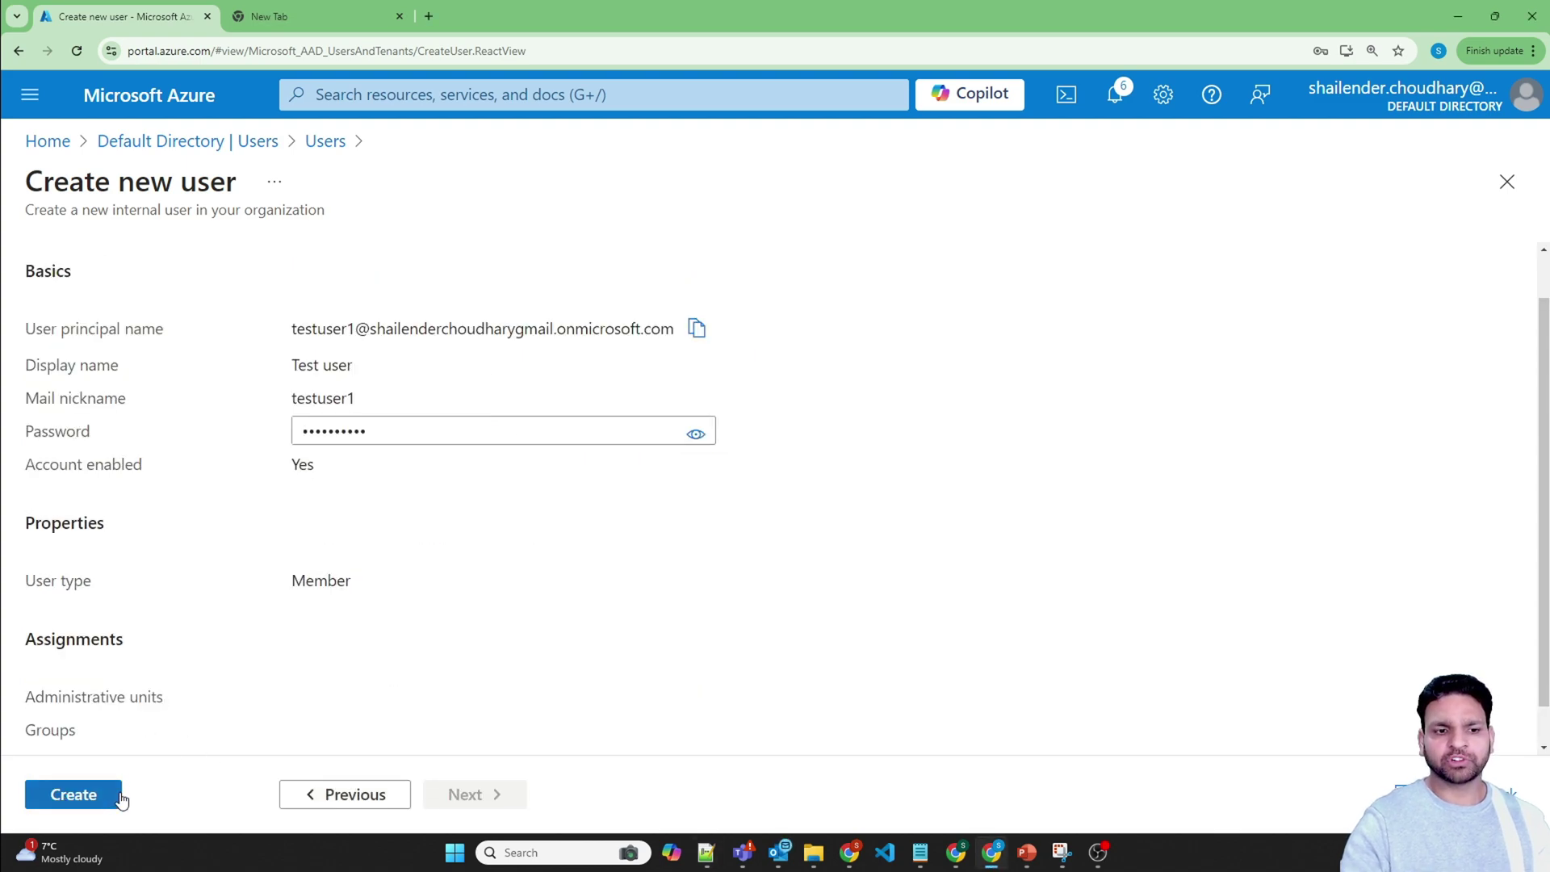
pyautogui.click(73, 805)
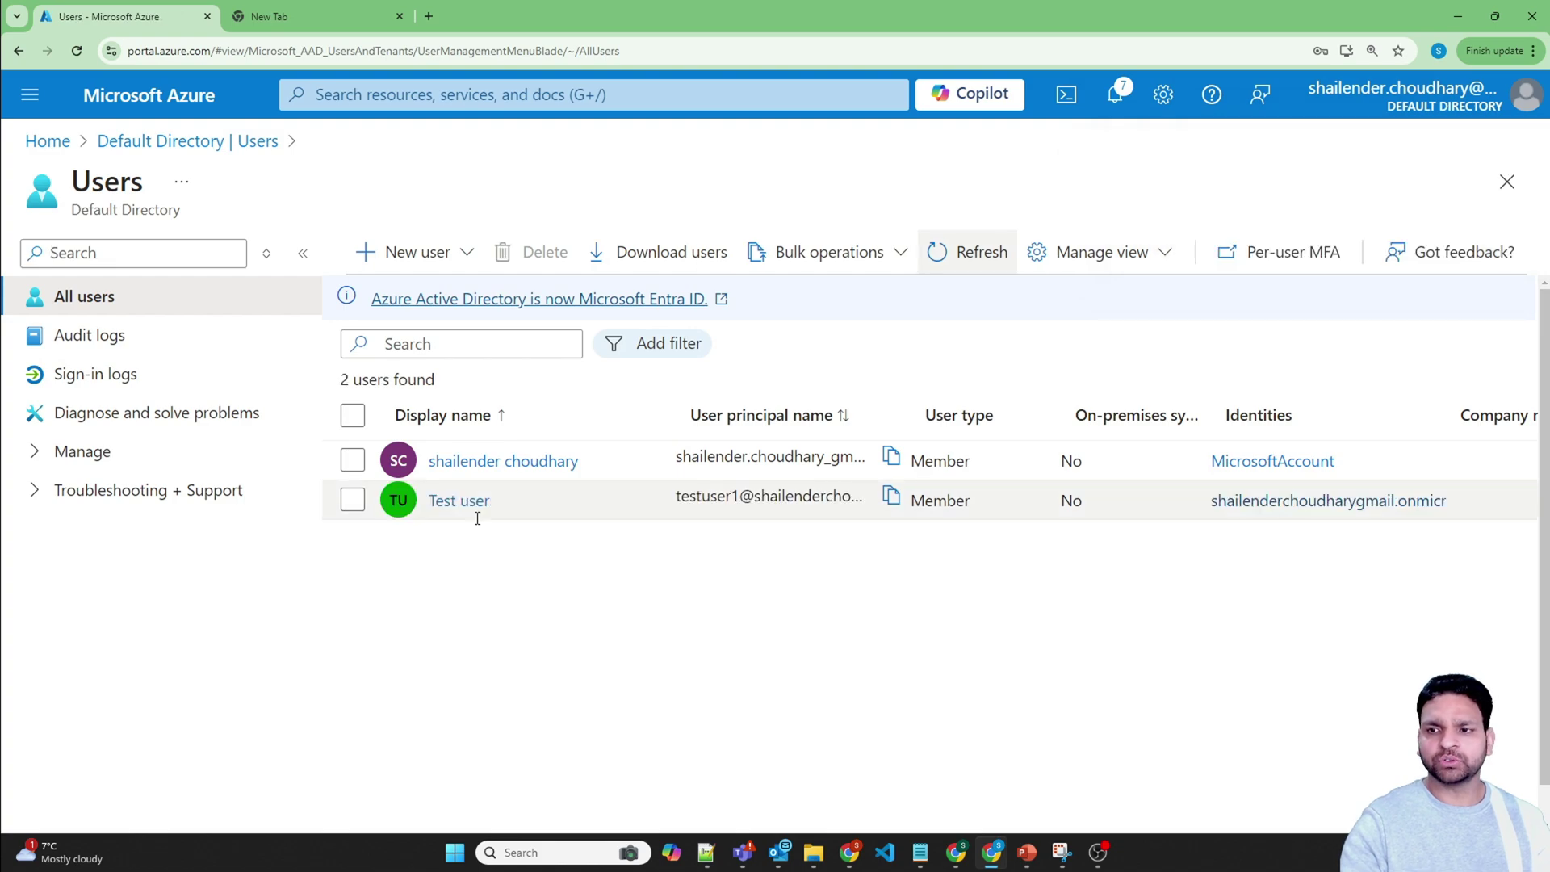
pyautogui.click(1533, 51)
# - In a new incognito window, sign in to the Azure portal as testuser1 with the copied password
pyautogui.click(1377, 167)
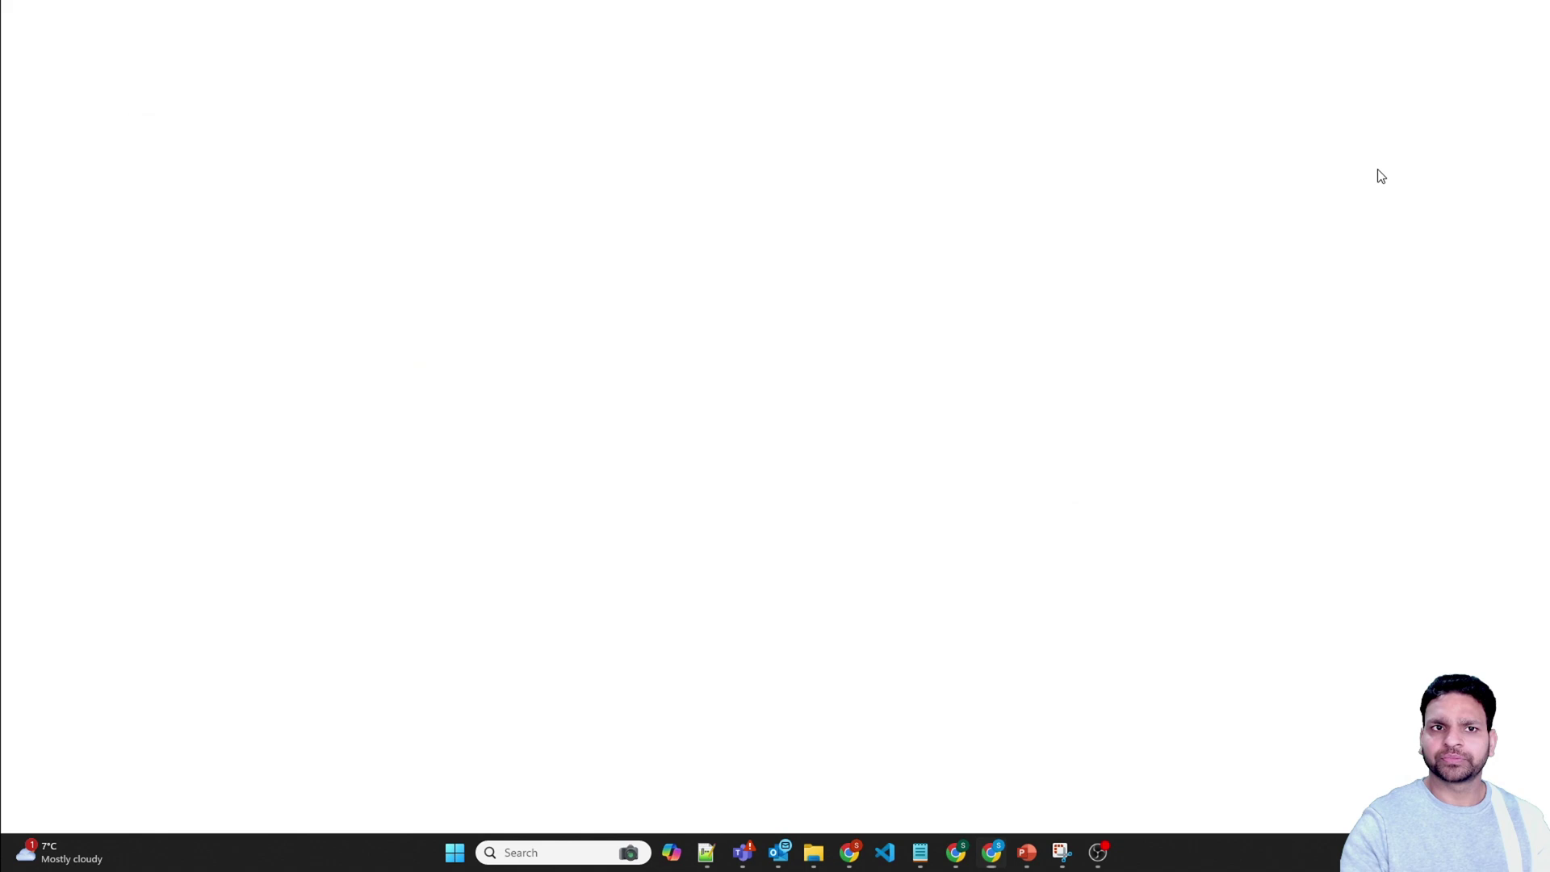
pyautogui.write('por')
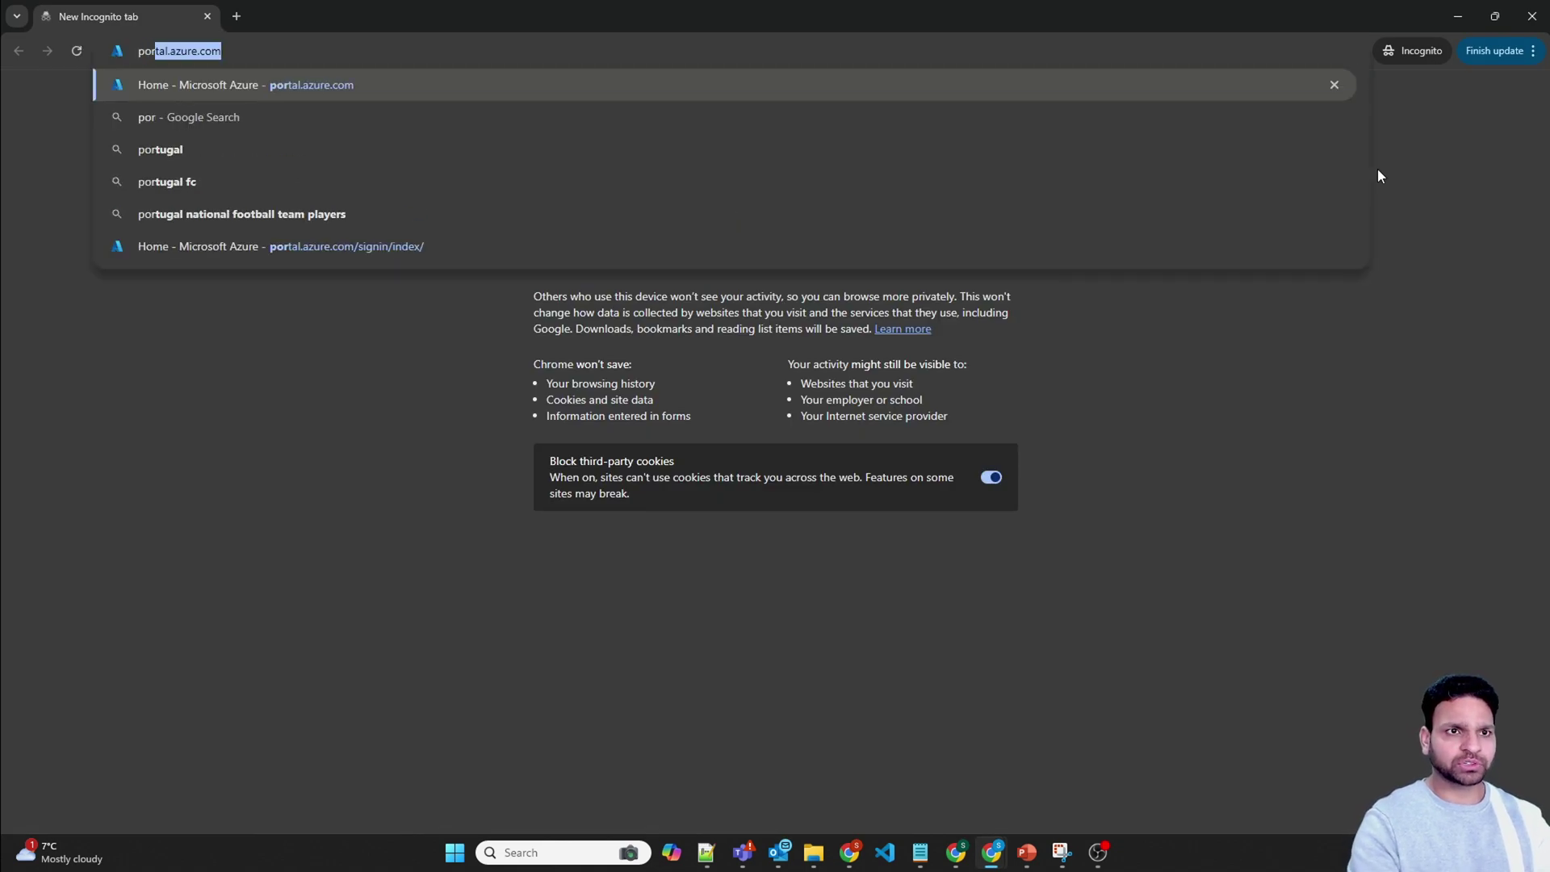
pyautogui.press('Return')
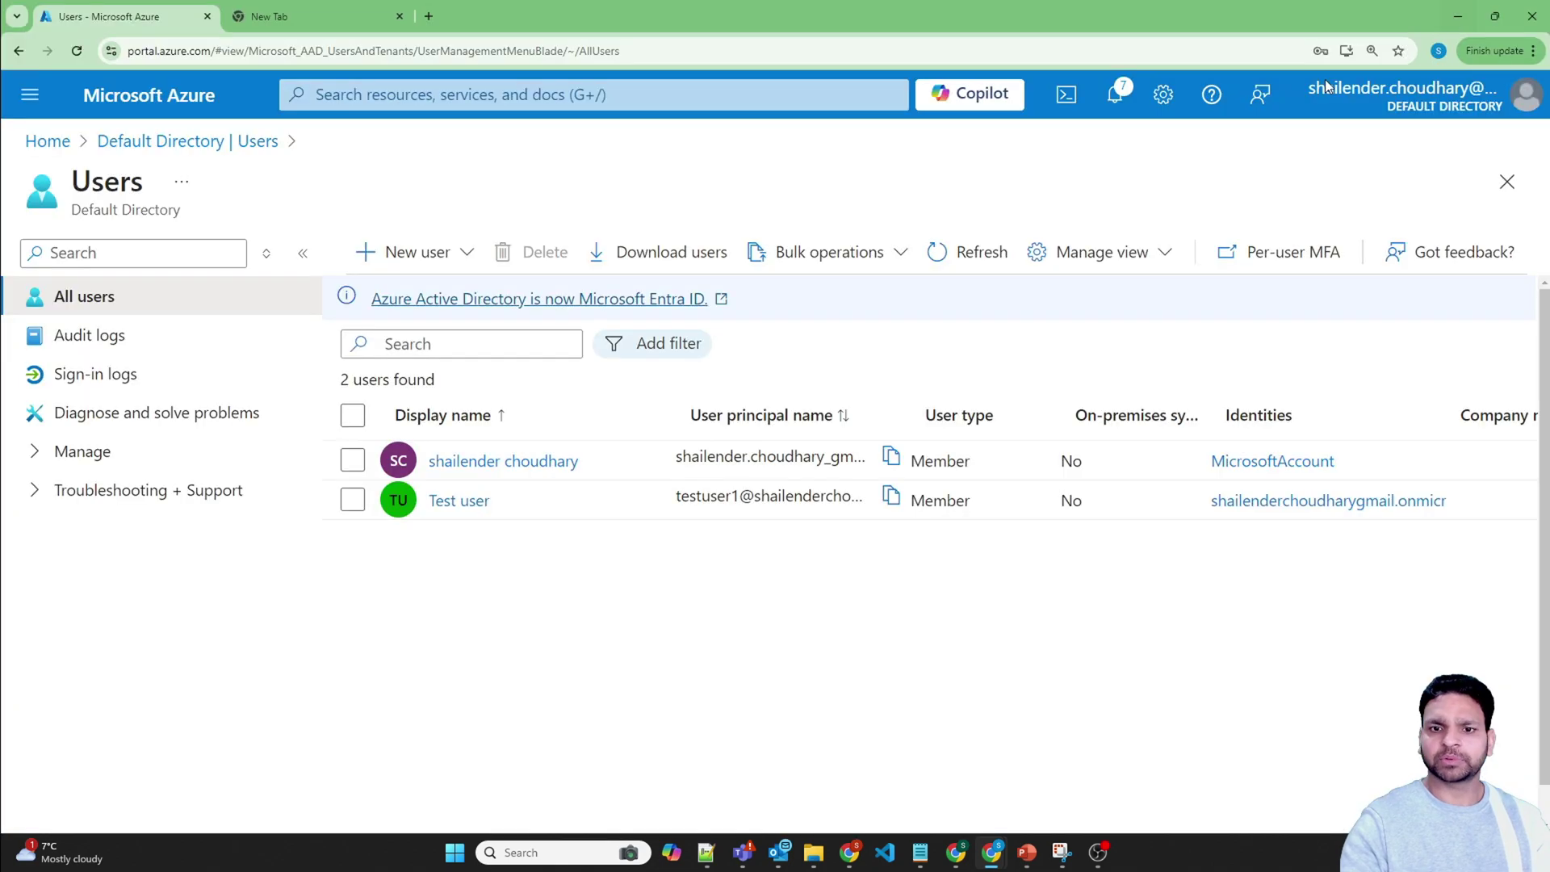
pyautogui.click(892, 497)
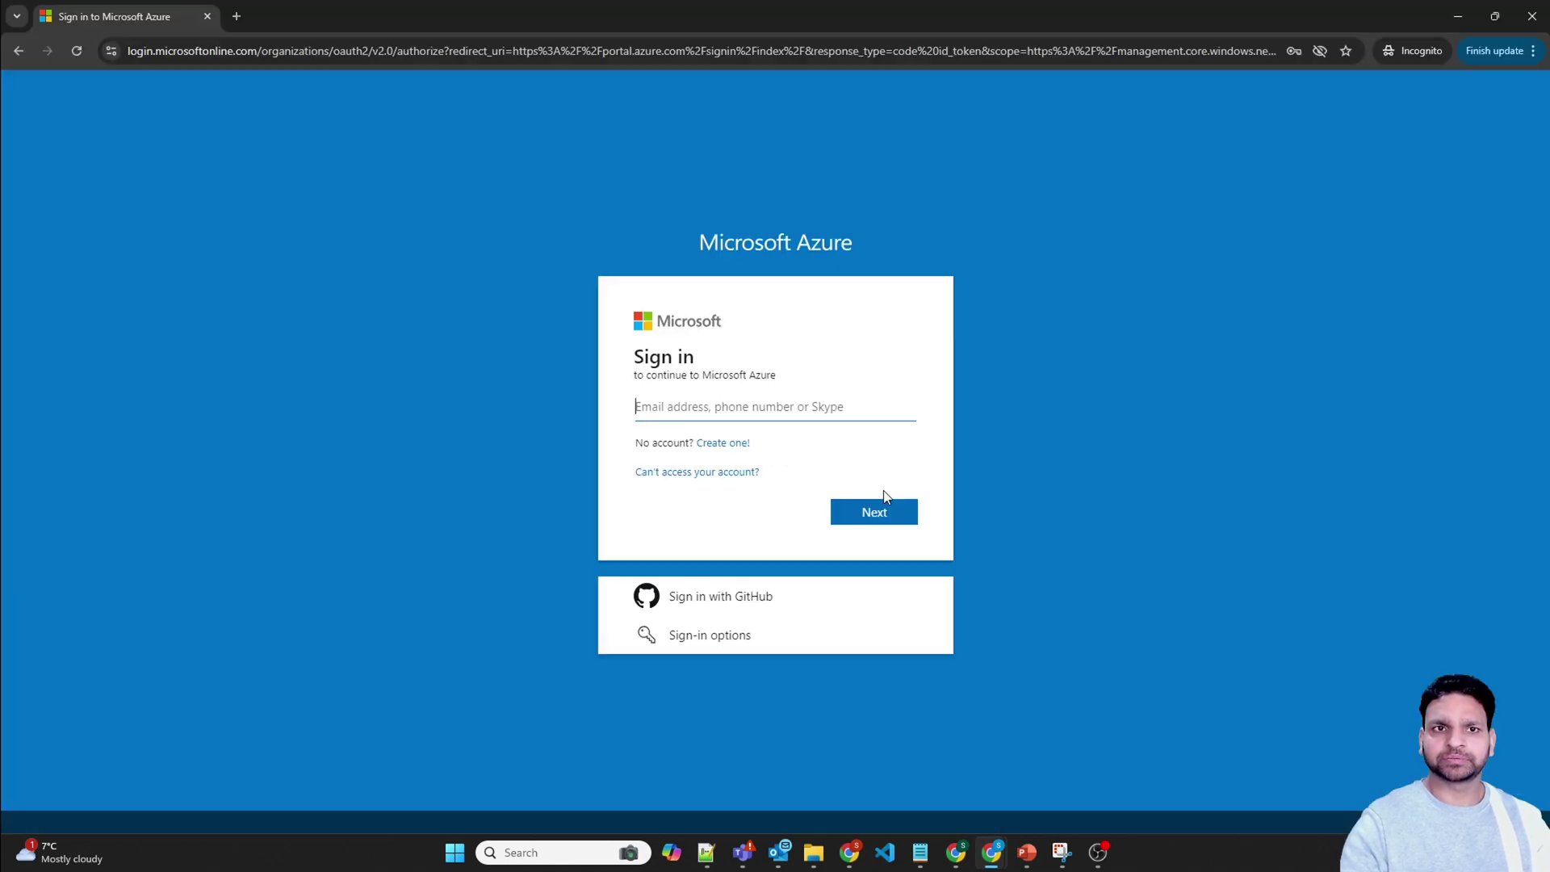
pyautogui.click(744, 407)
pyautogui.hotkey('ctrl', 'v')
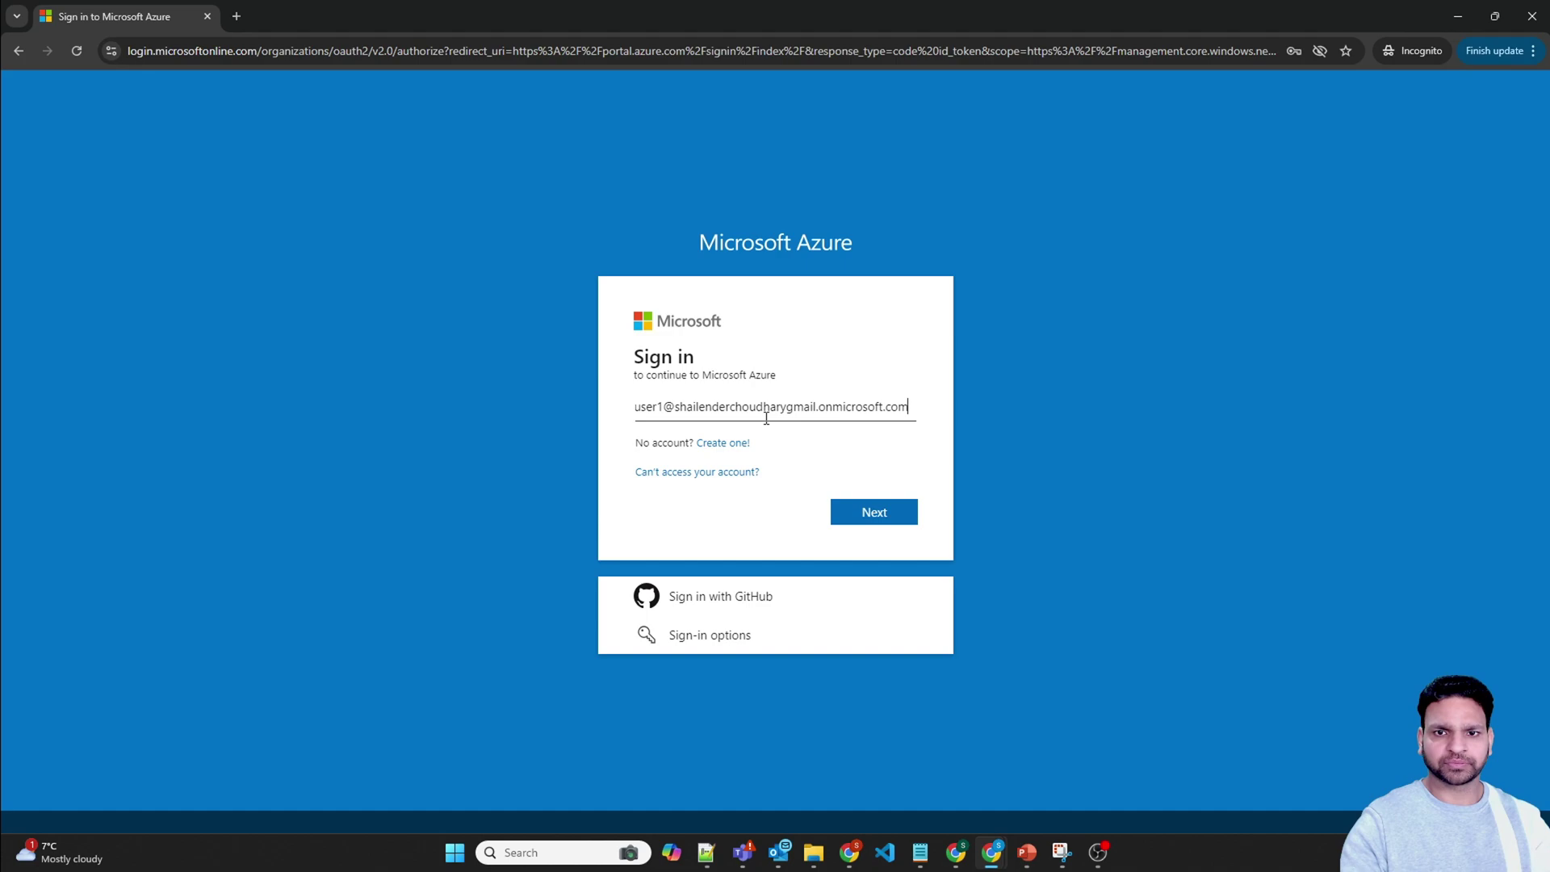
pyautogui.click(876, 513)
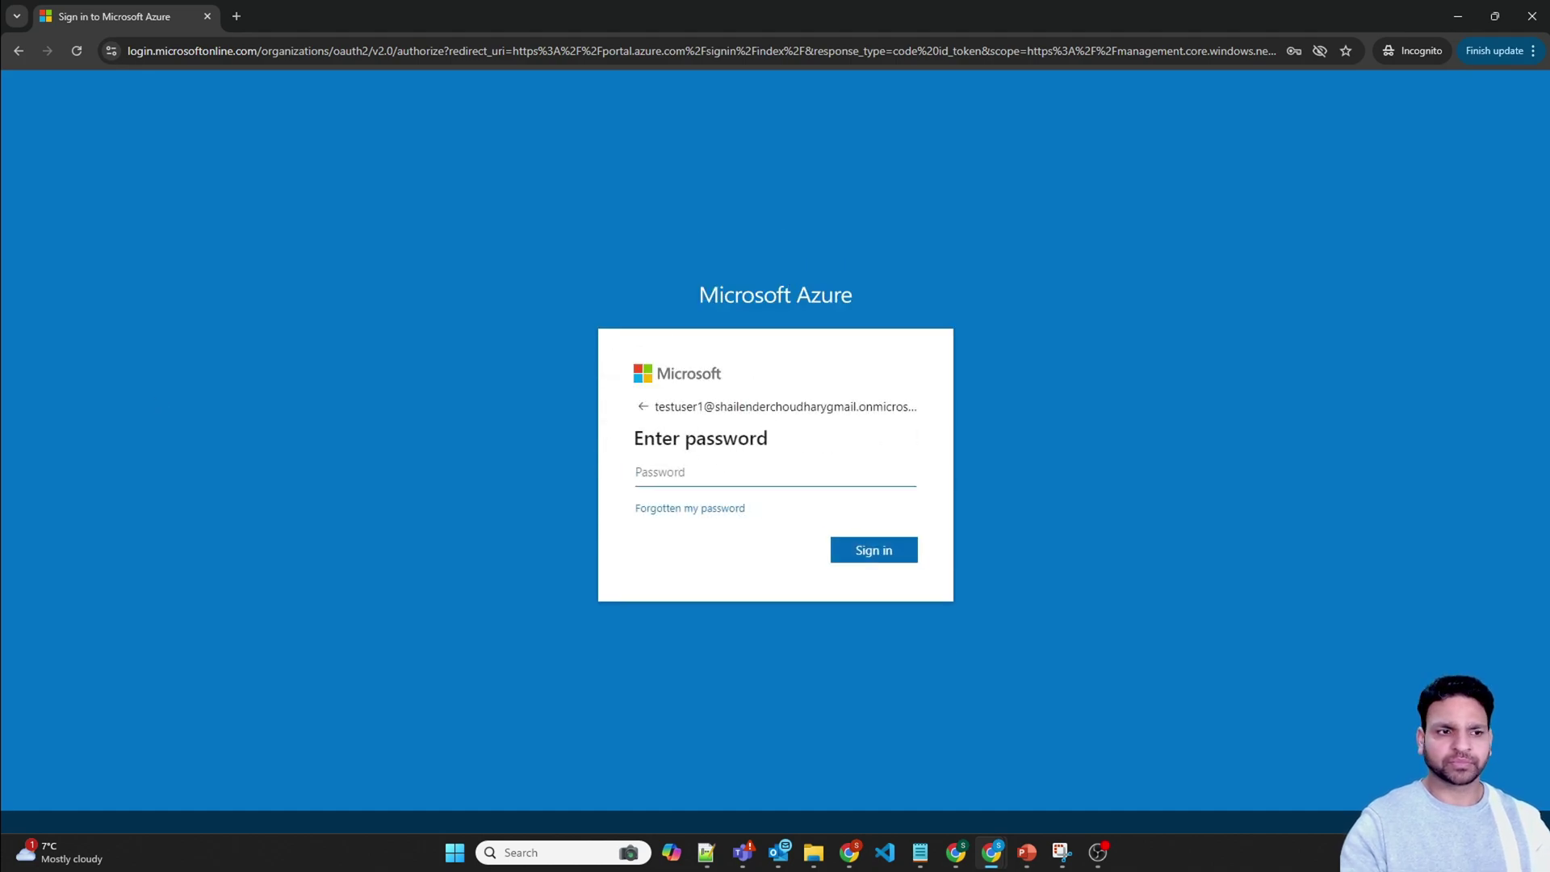
pyautogui.hotkey('alt', 'Tab')
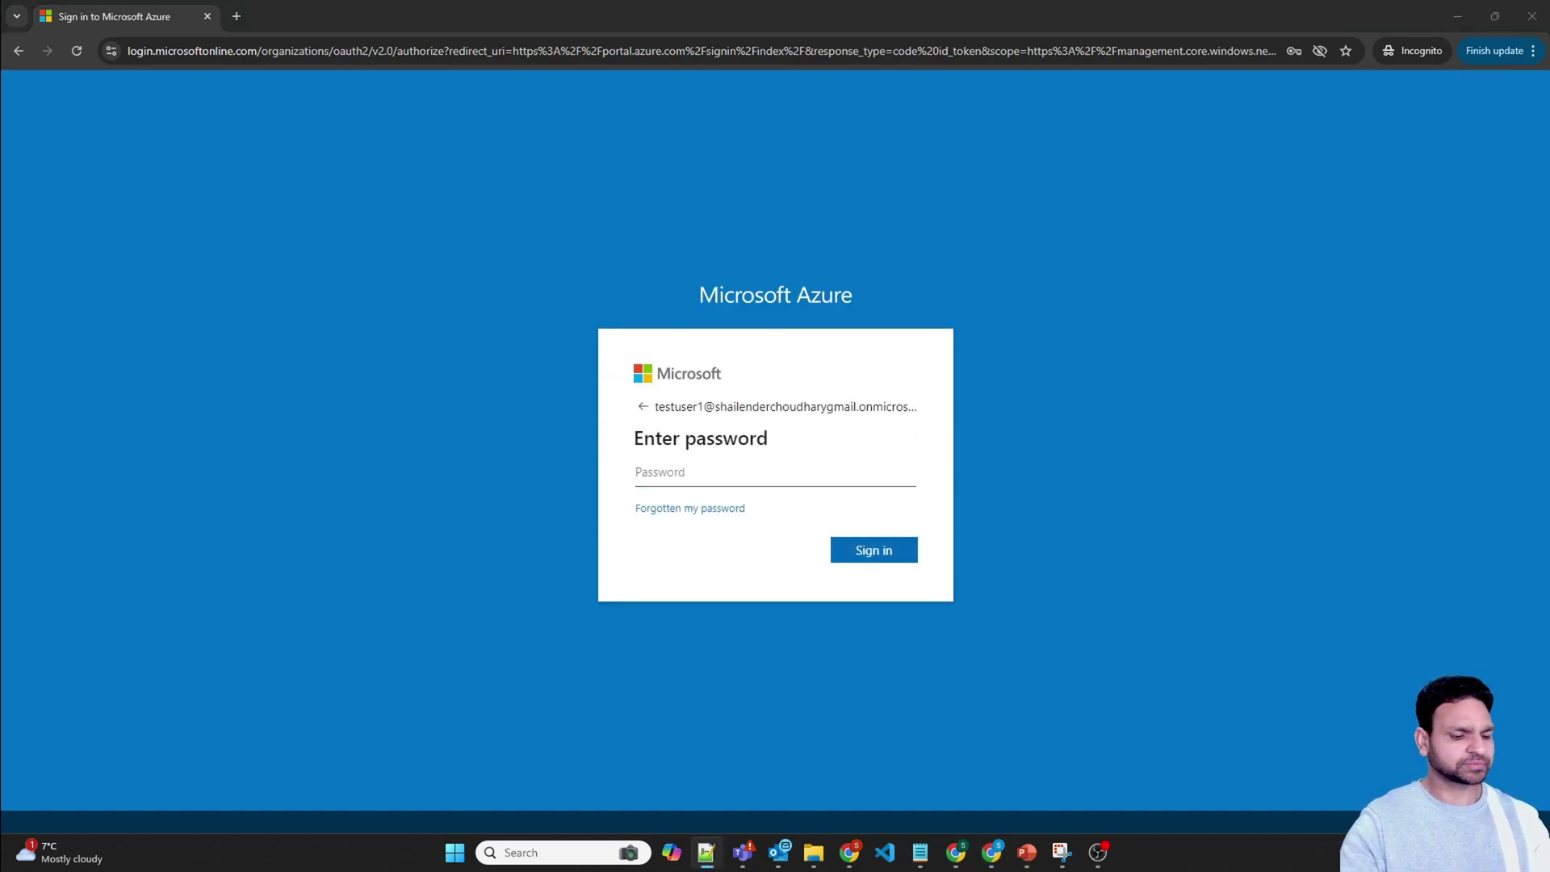
pyautogui.hotkey('alt', 'Tab')
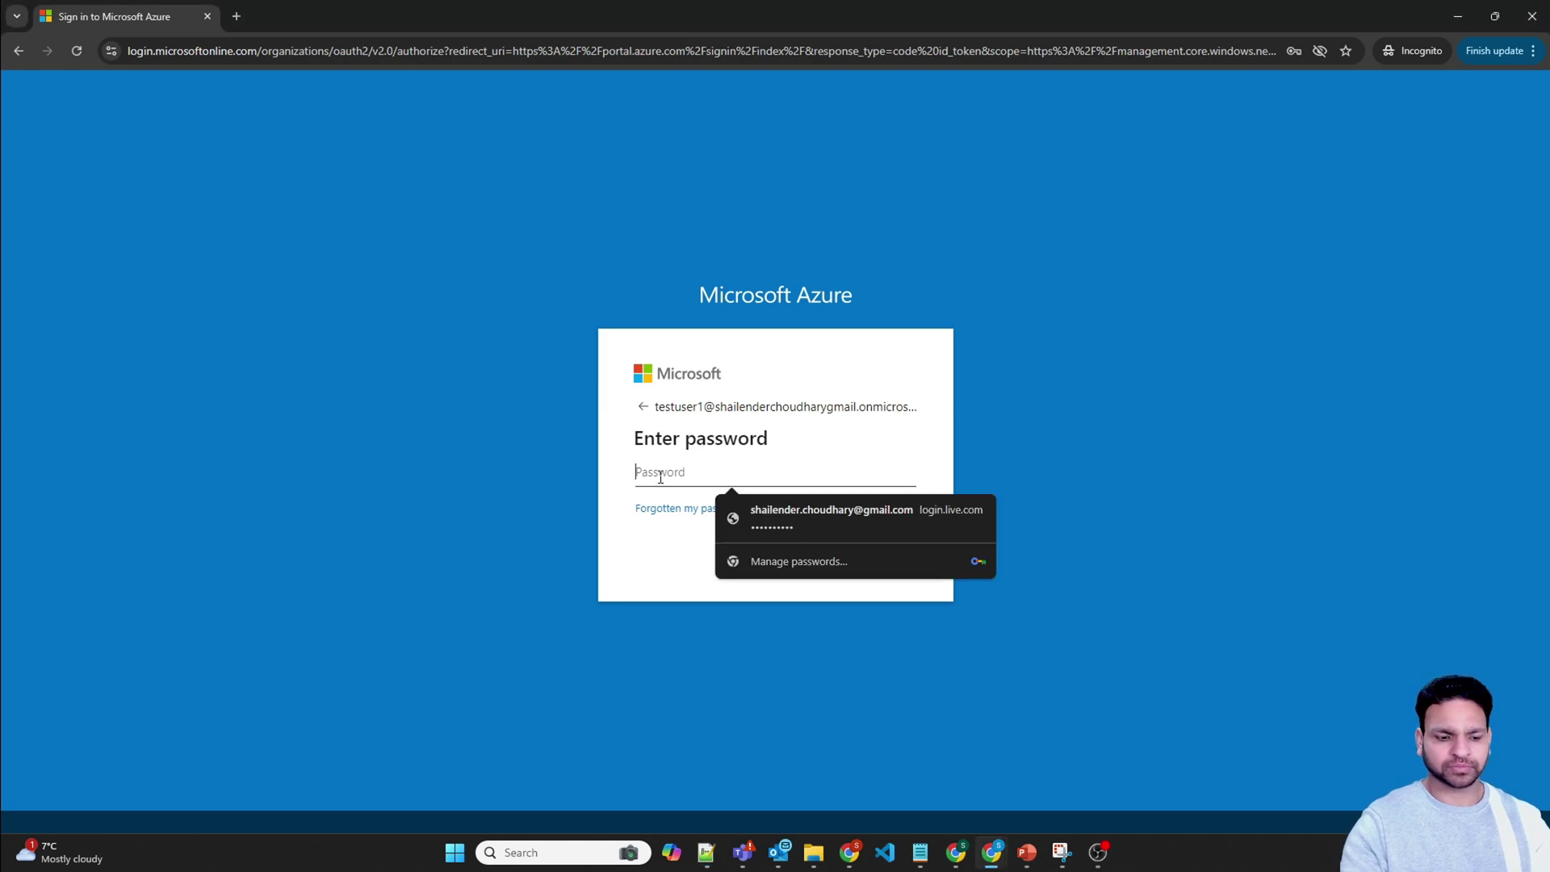
pyautogui.click(797, 512)
pyautogui.click(877, 550)
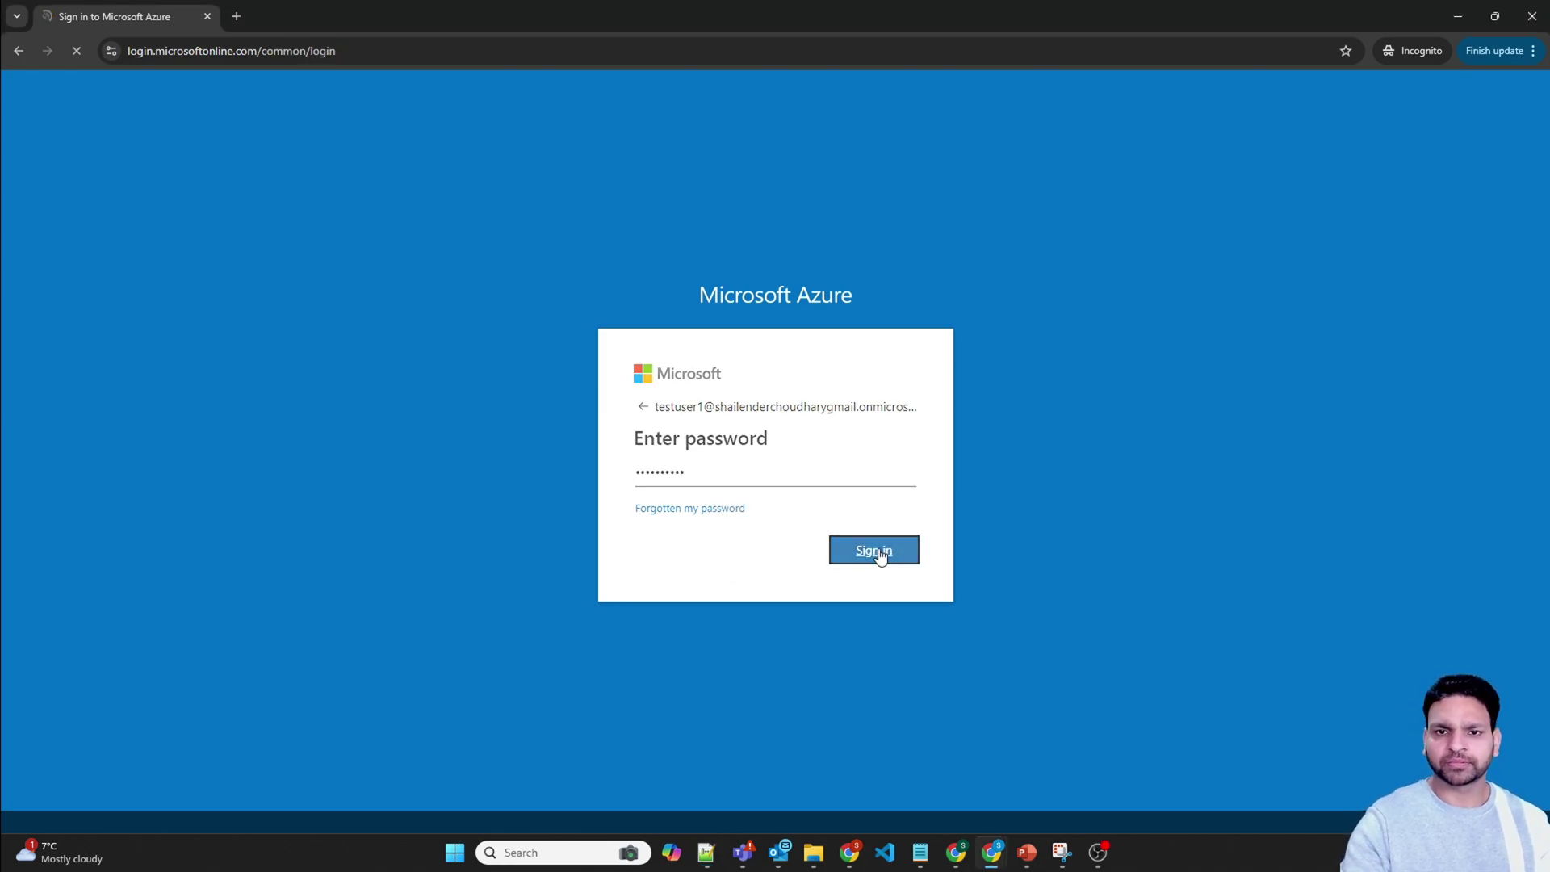
# - Replace the temporary password with a new password on first sign-in
pyautogui.click(707, 482)
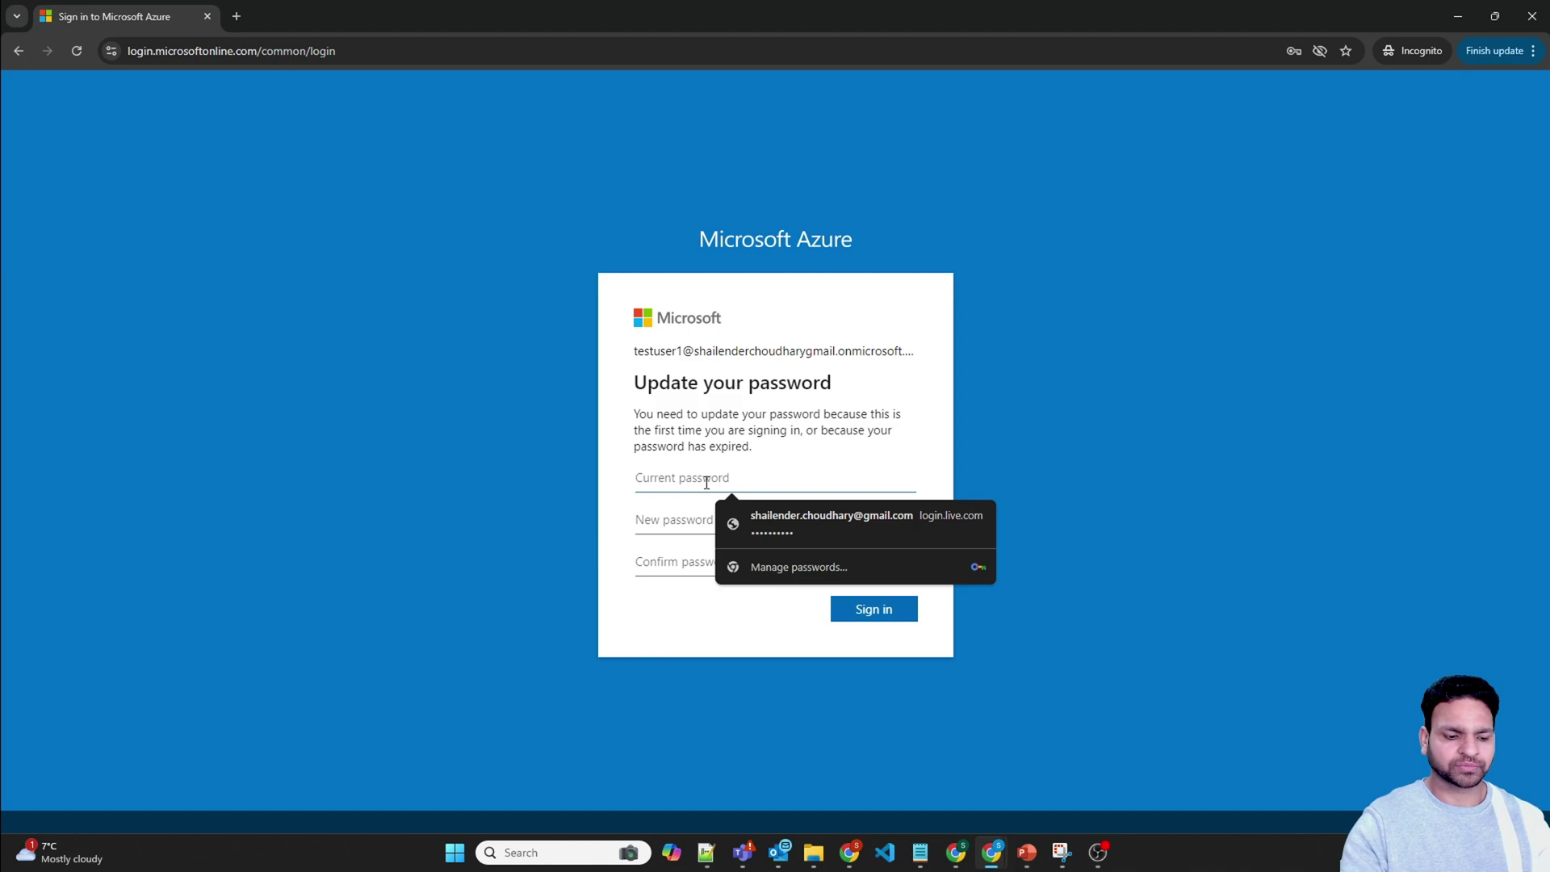
pyautogui.click(799, 523)
pyautogui.click(669, 519)
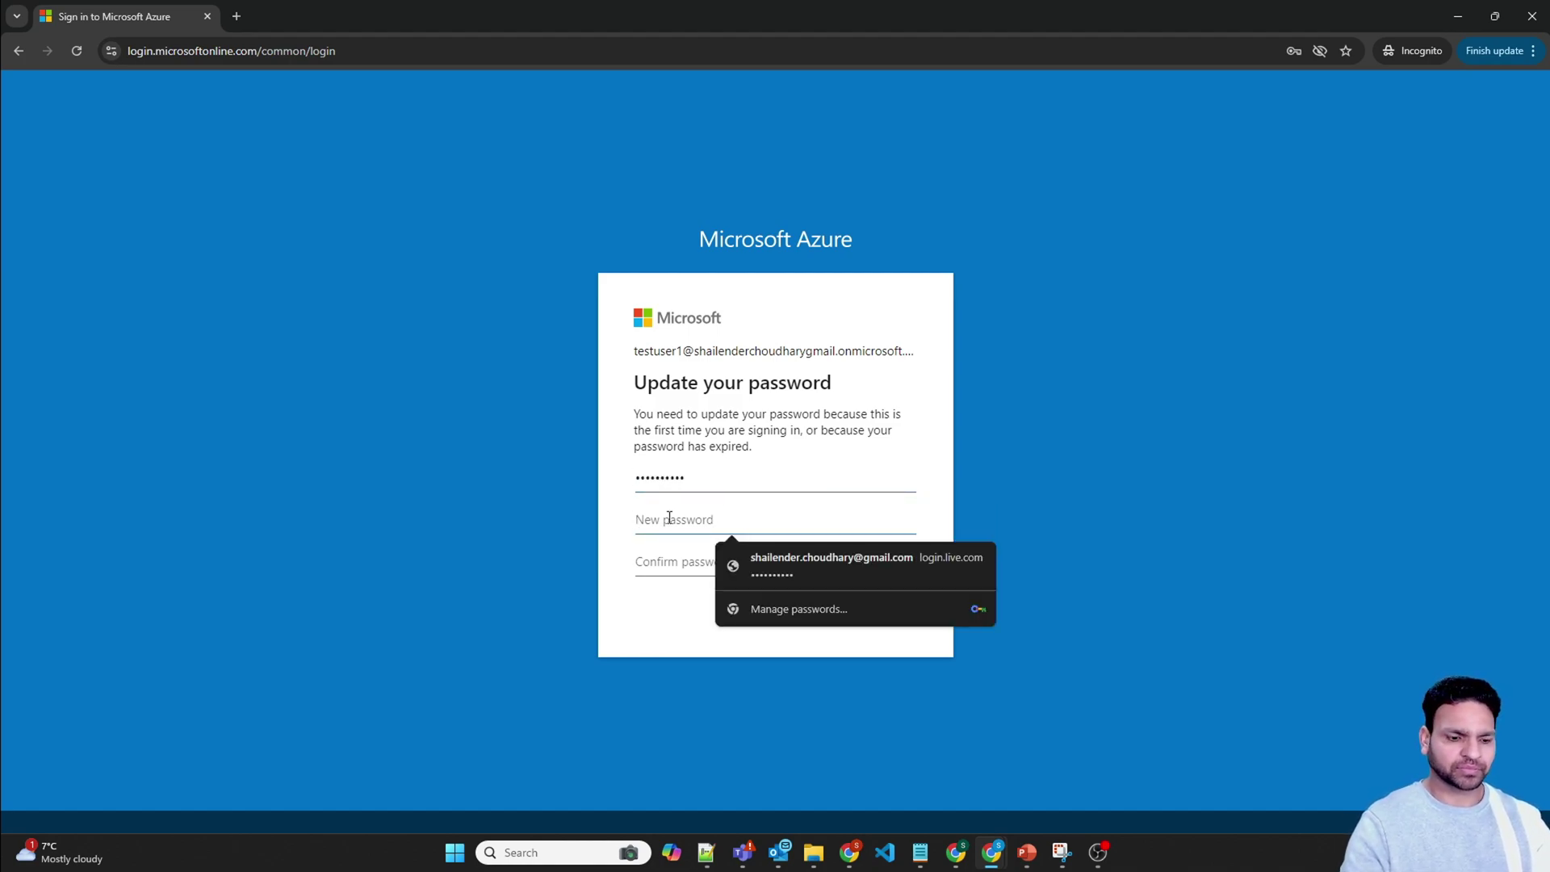
pyautogui.write('*********')
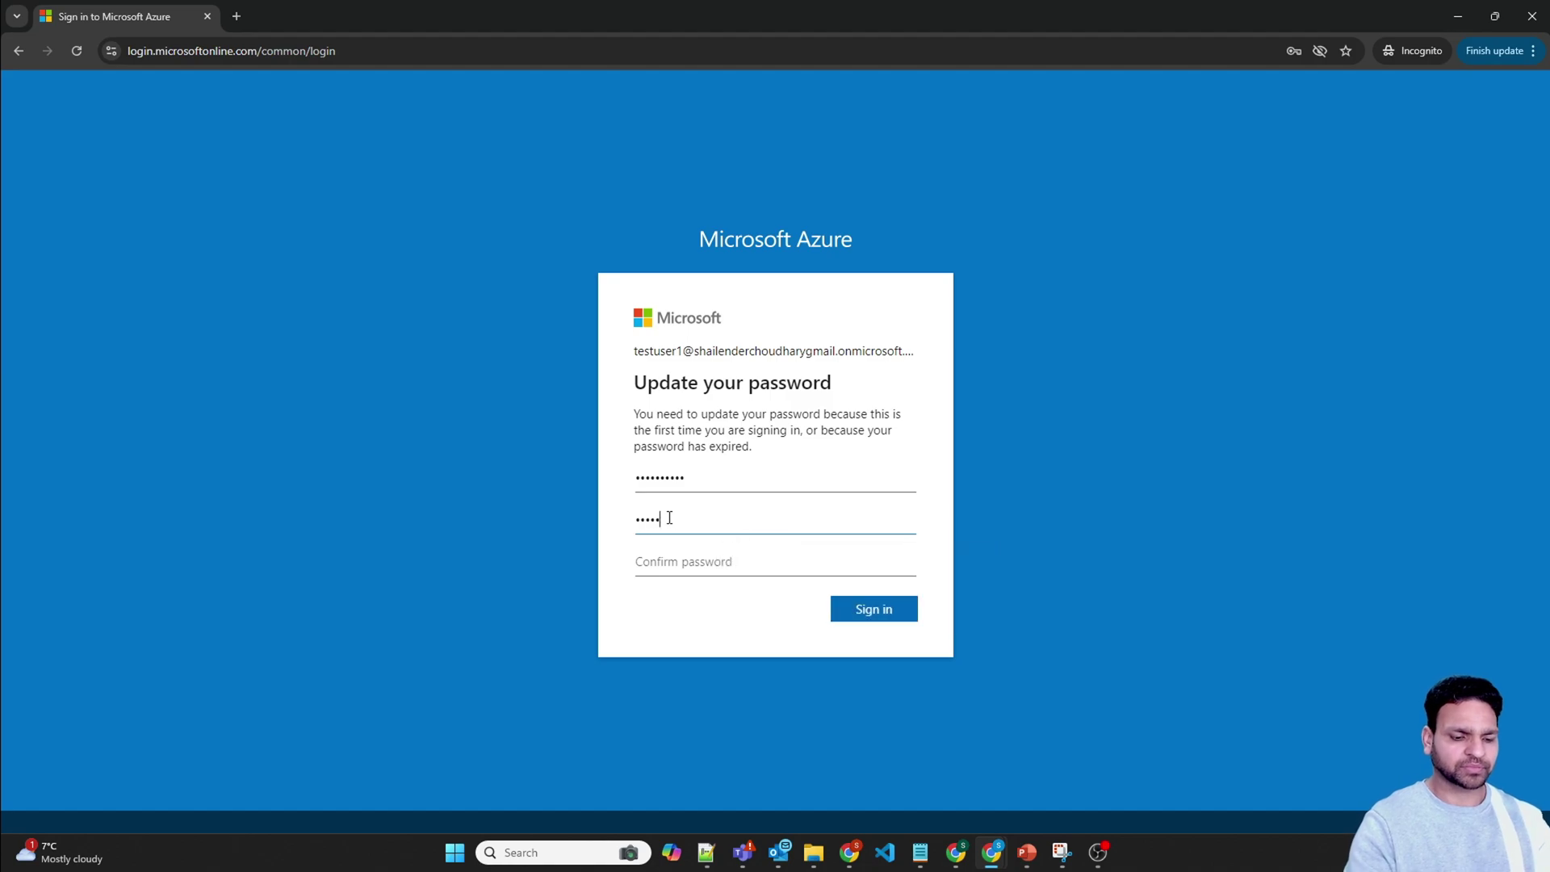
pyautogui.write('**')
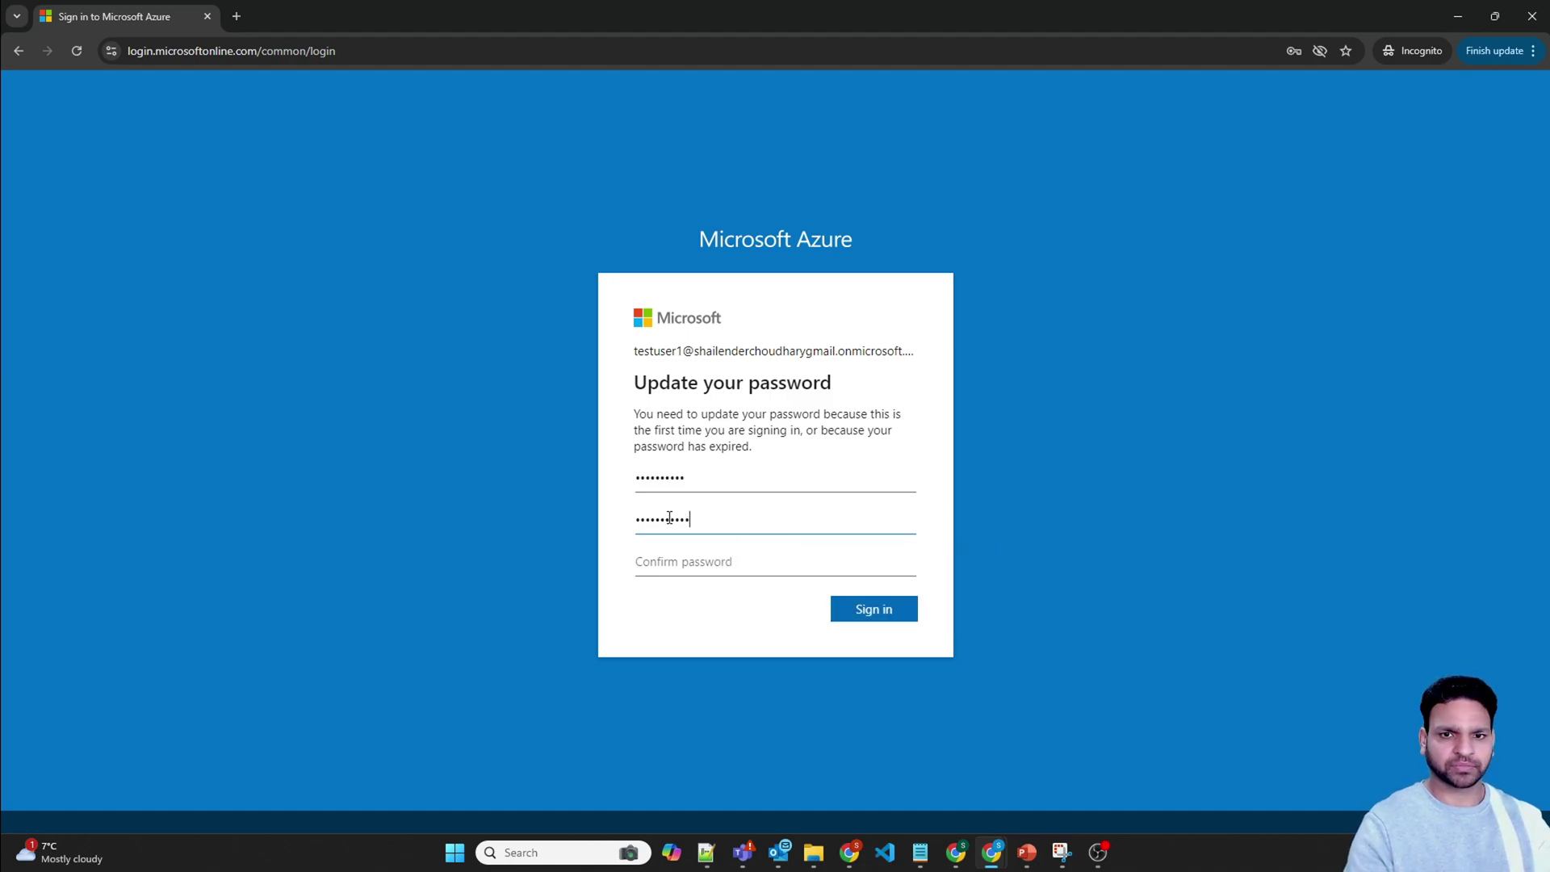
pyautogui.click(685, 565)
pyautogui.write('*******')
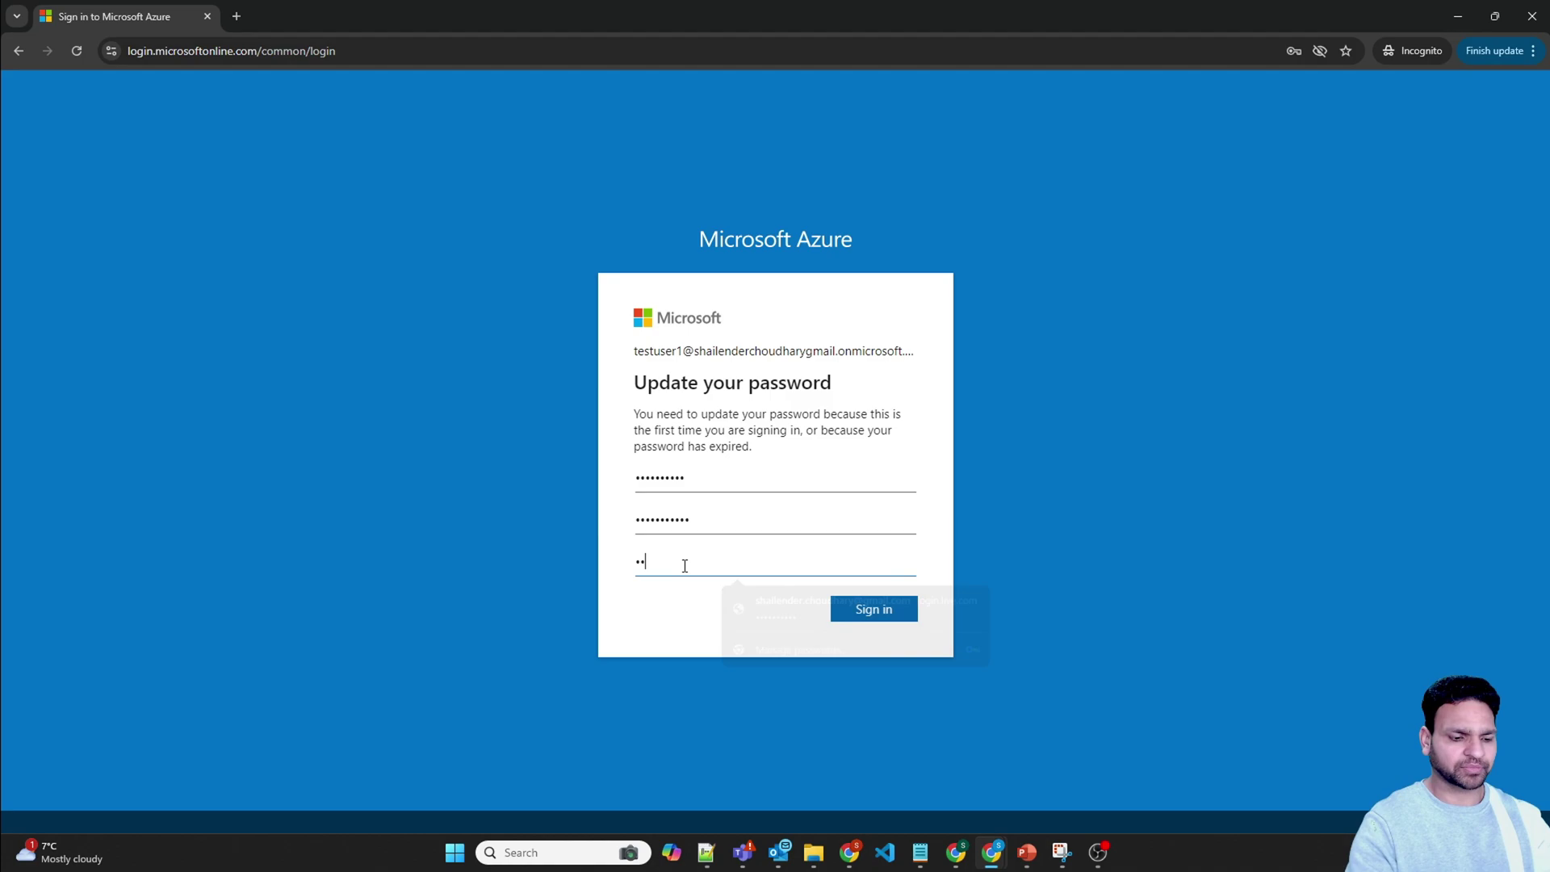
pyautogui.write('****')
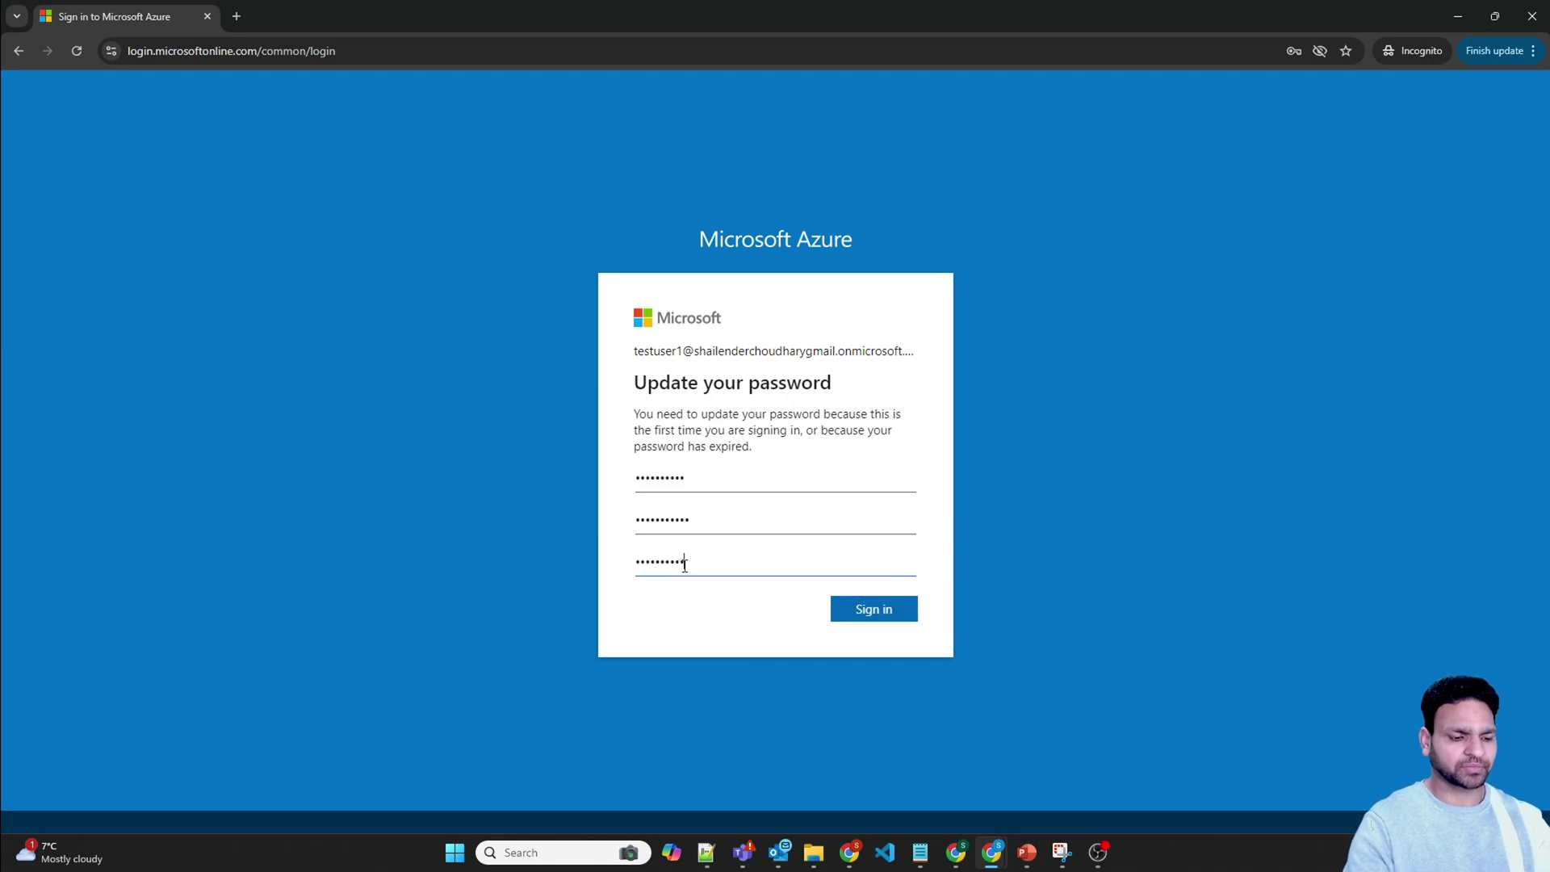
pyautogui.click(875, 610)
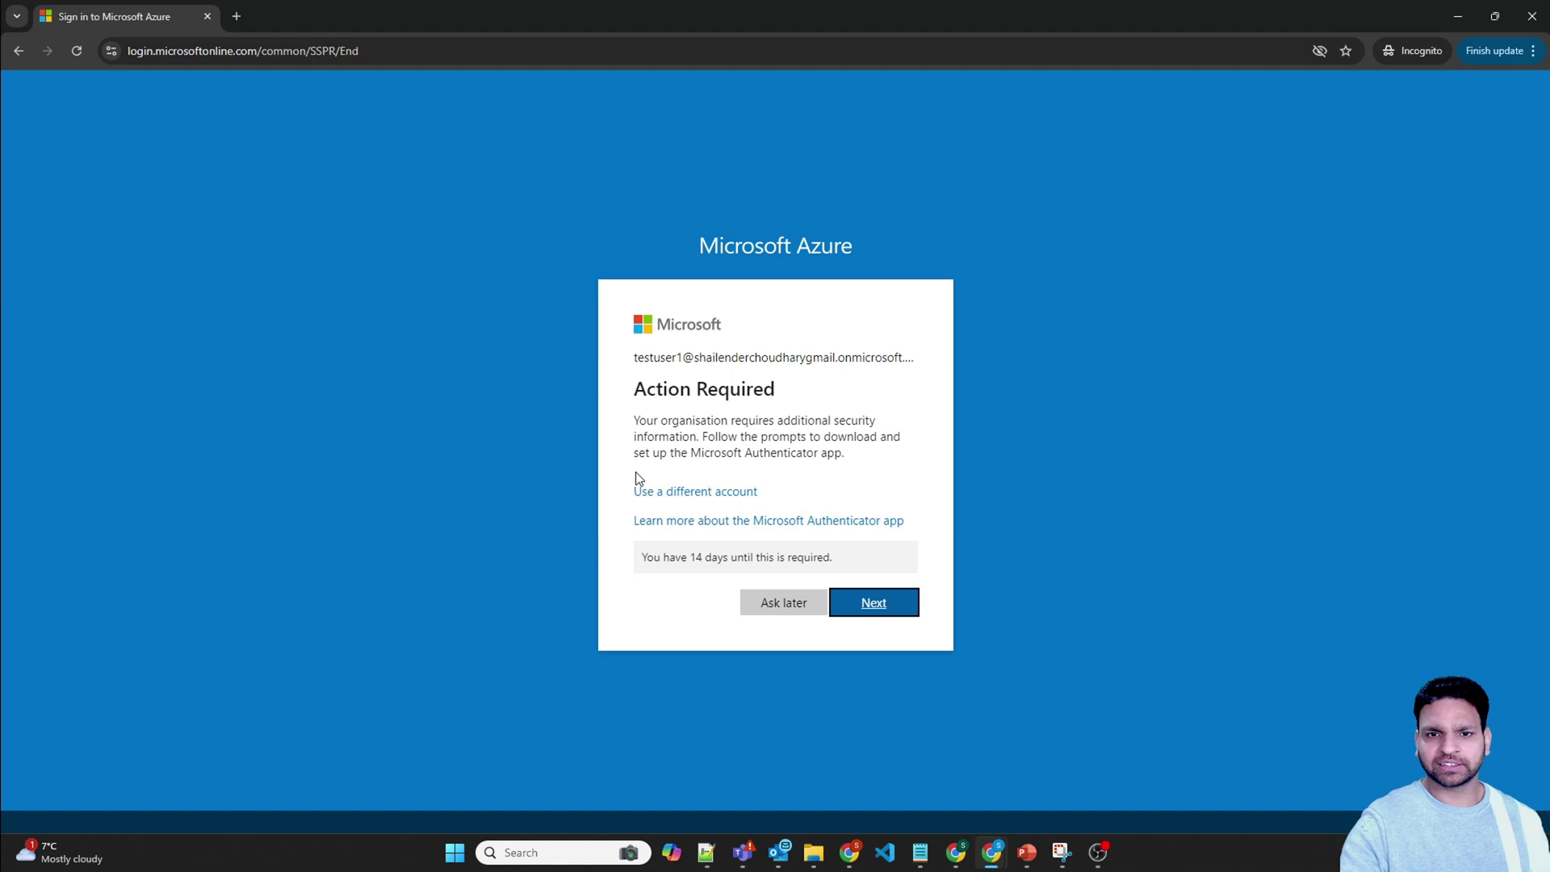
# - Acknowledge the additional security requirement and 14-day deadline, then proceed to Authenticator setup
pyautogui.moveTo(638, 425); pyautogui.dragTo(863, 421)
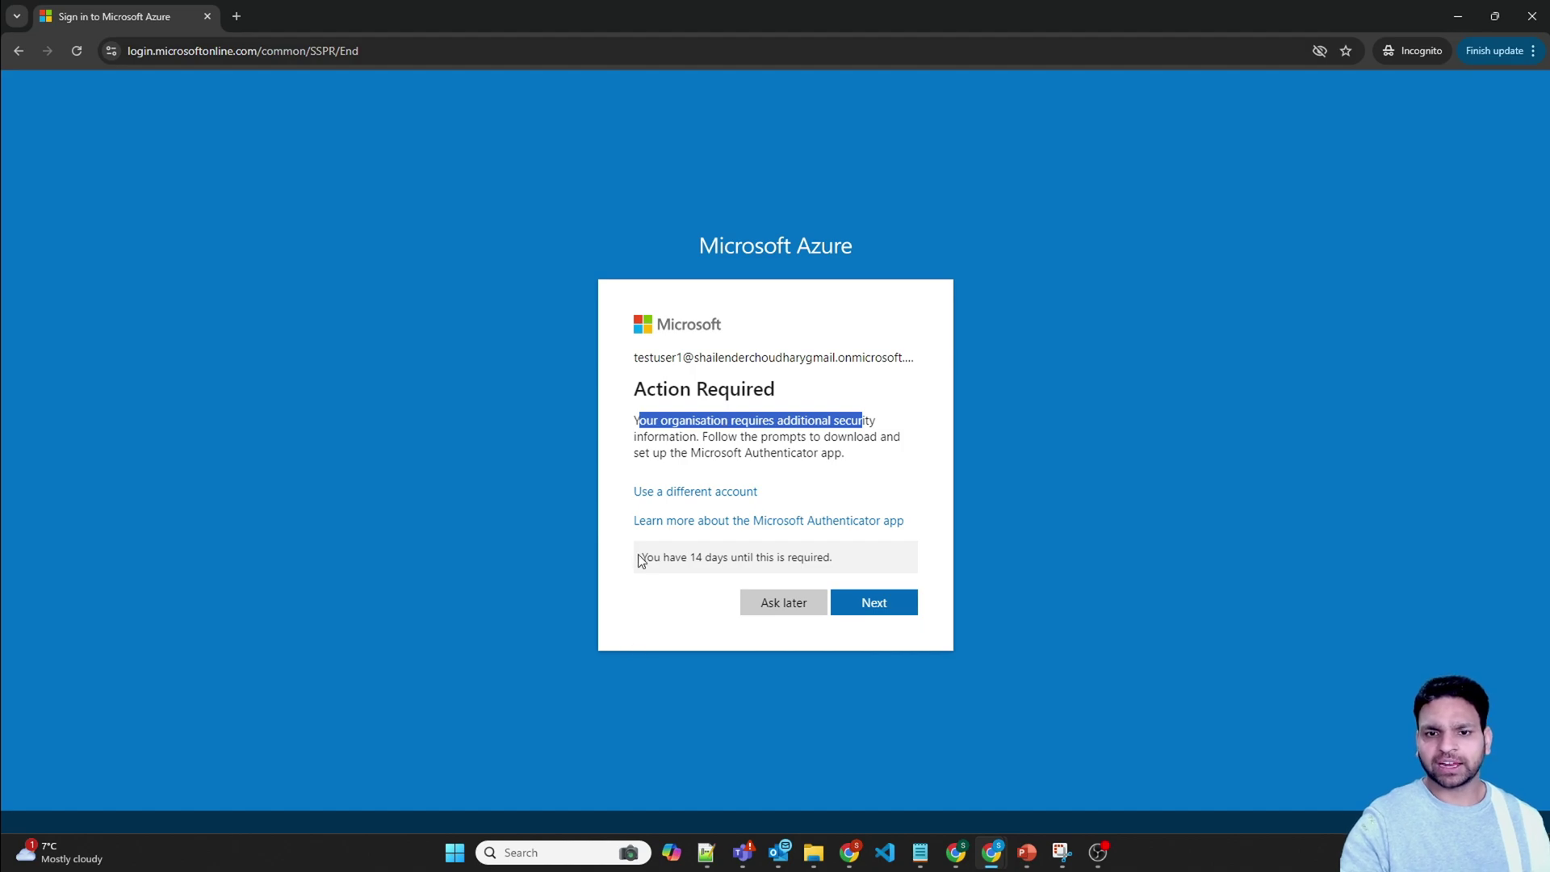
pyautogui.moveTo(641, 558); pyautogui.dragTo(832, 556)
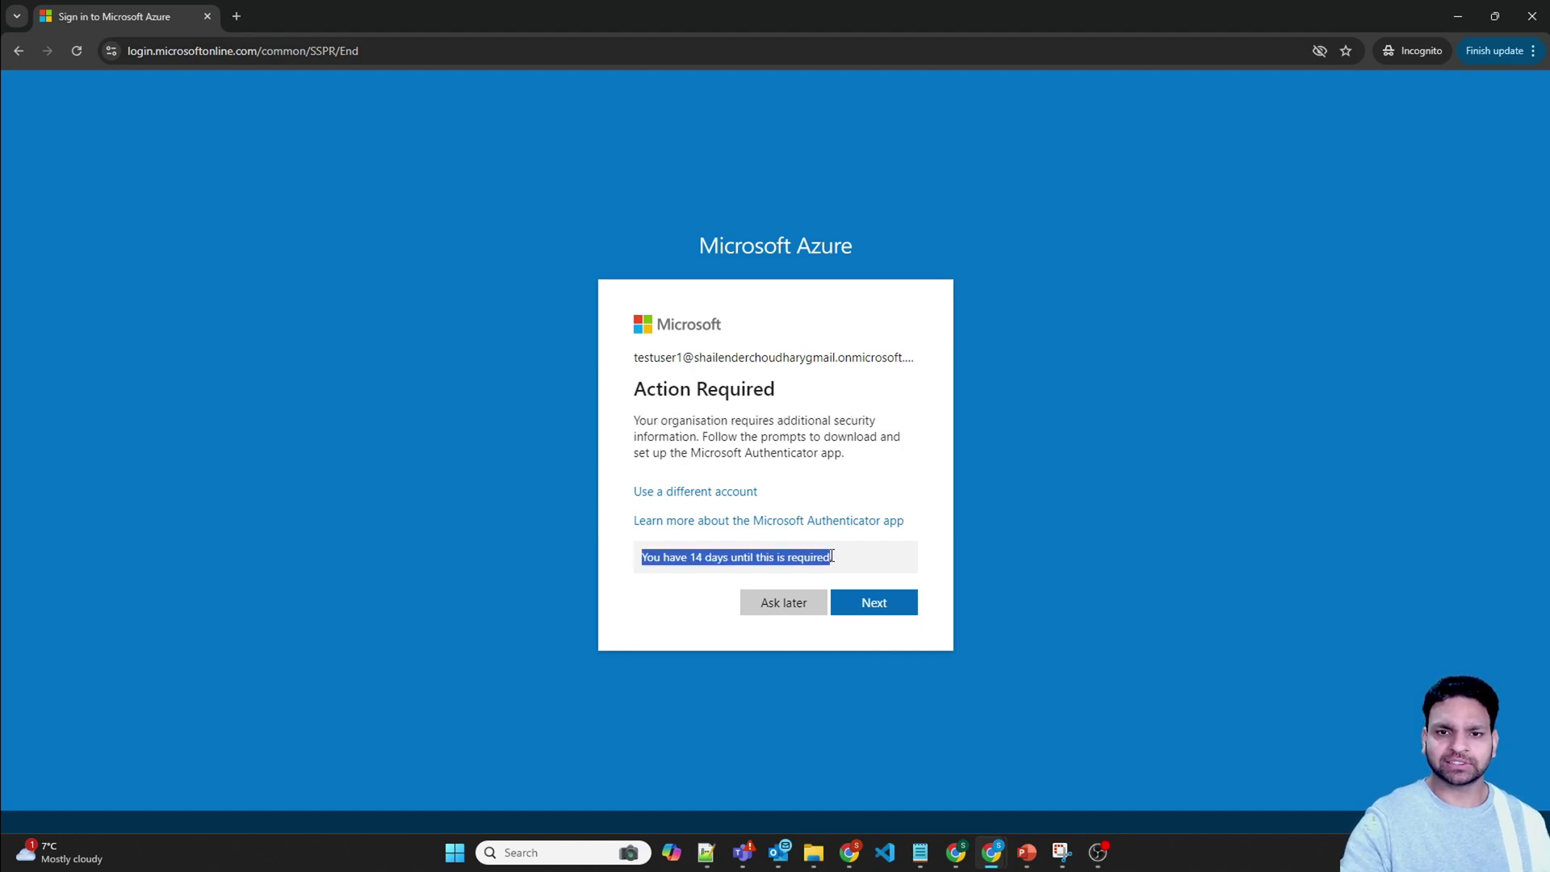
pyautogui.click(878, 604)
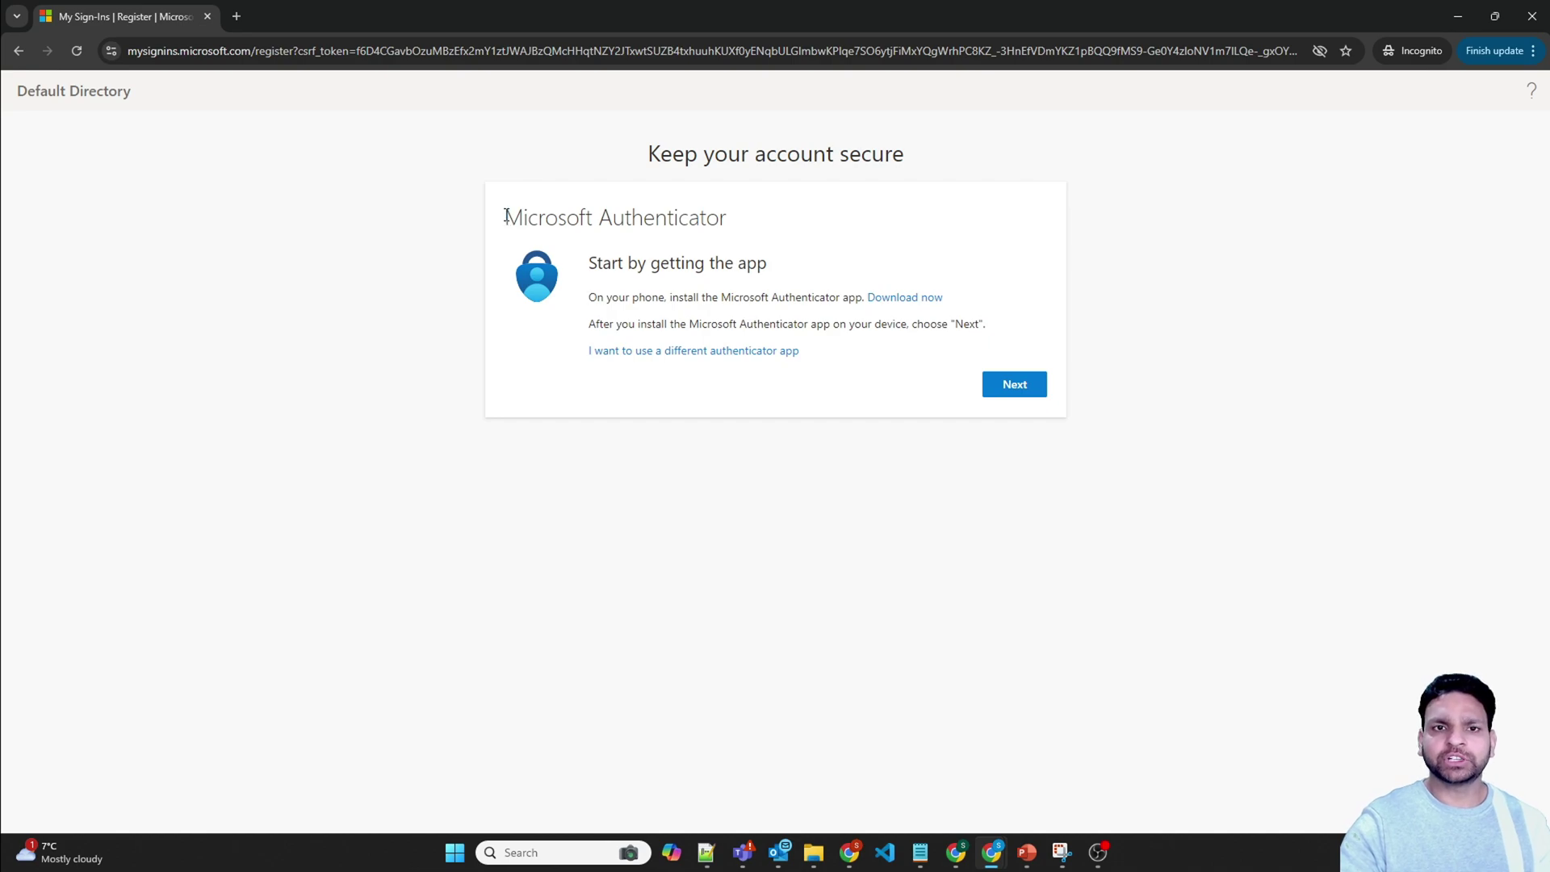
# - Register Microsoft Authenticator by scanning the QR code and approving test number 87
pyautogui.moveTo(506, 217); pyautogui.dragTo(538, 219)
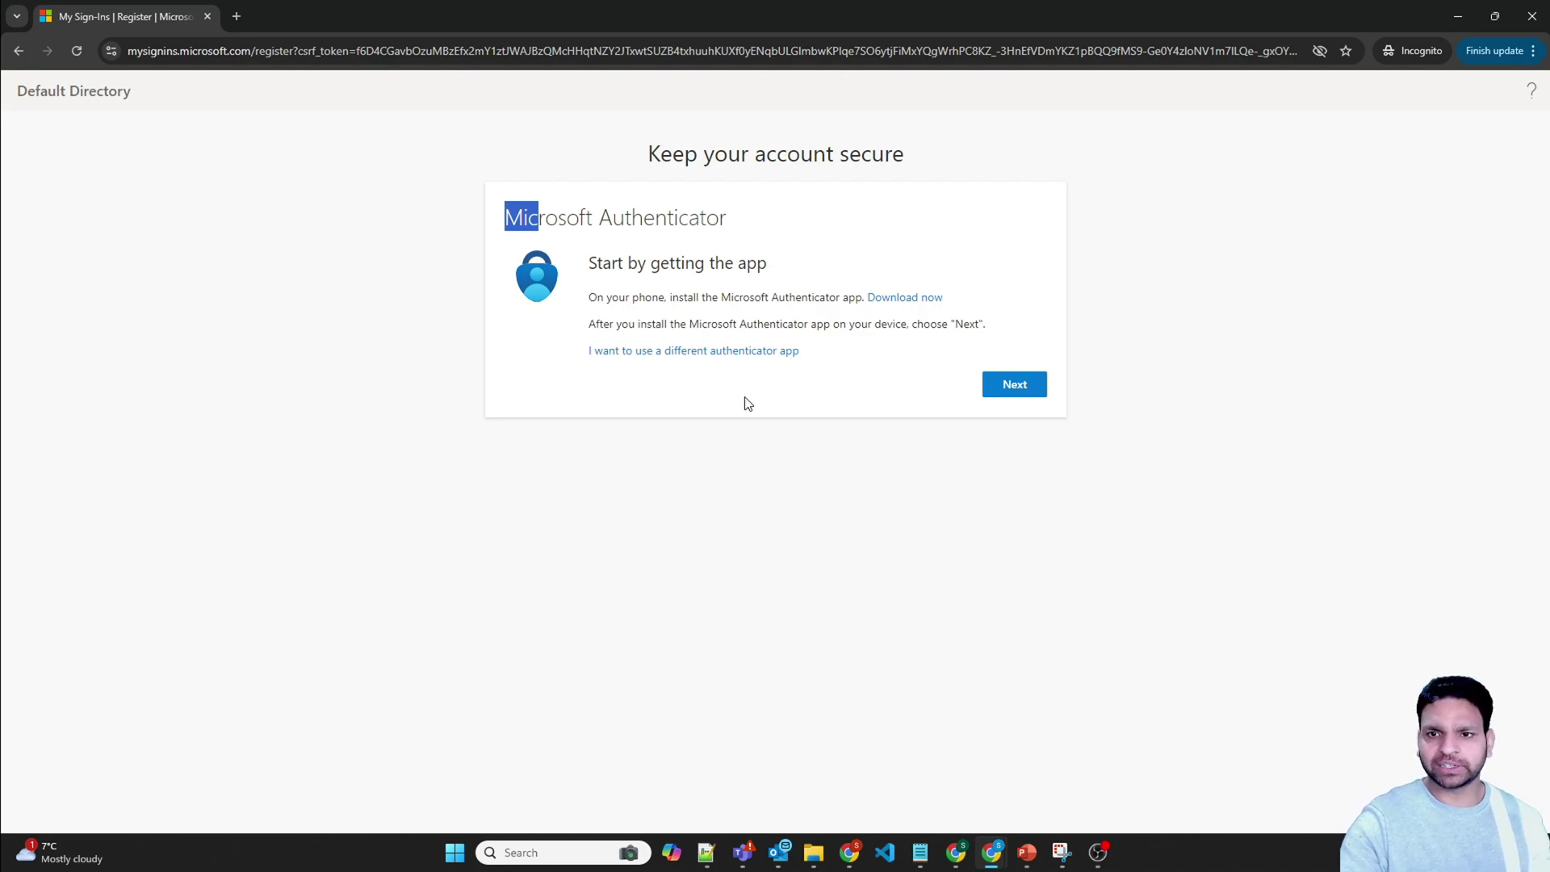
pyautogui.click(1014, 392)
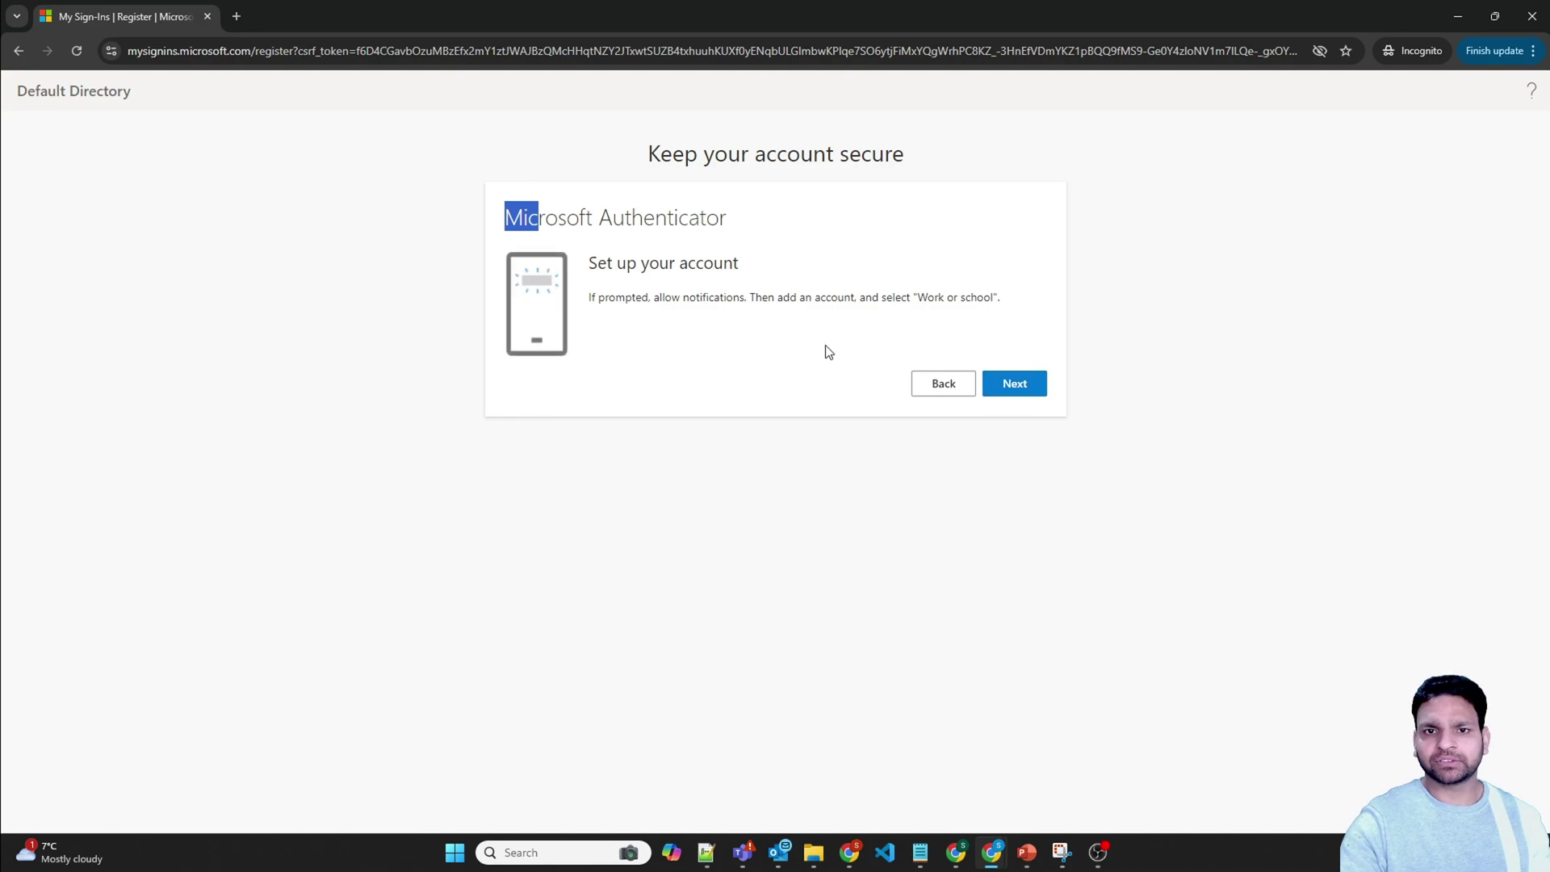
pyautogui.click(1019, 389)
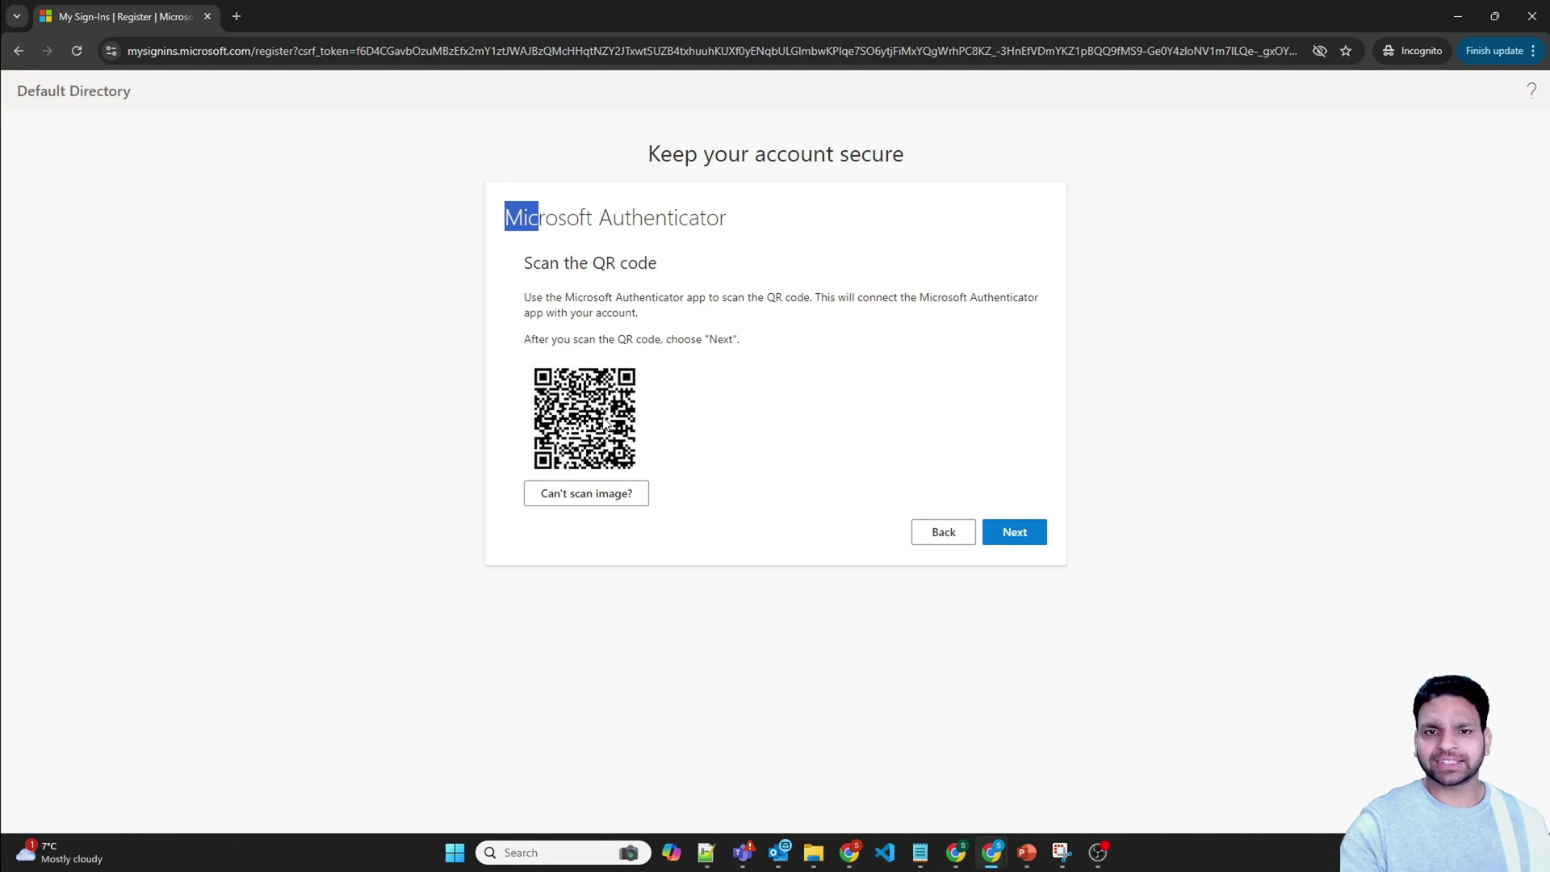
pyautogui.press('Return')
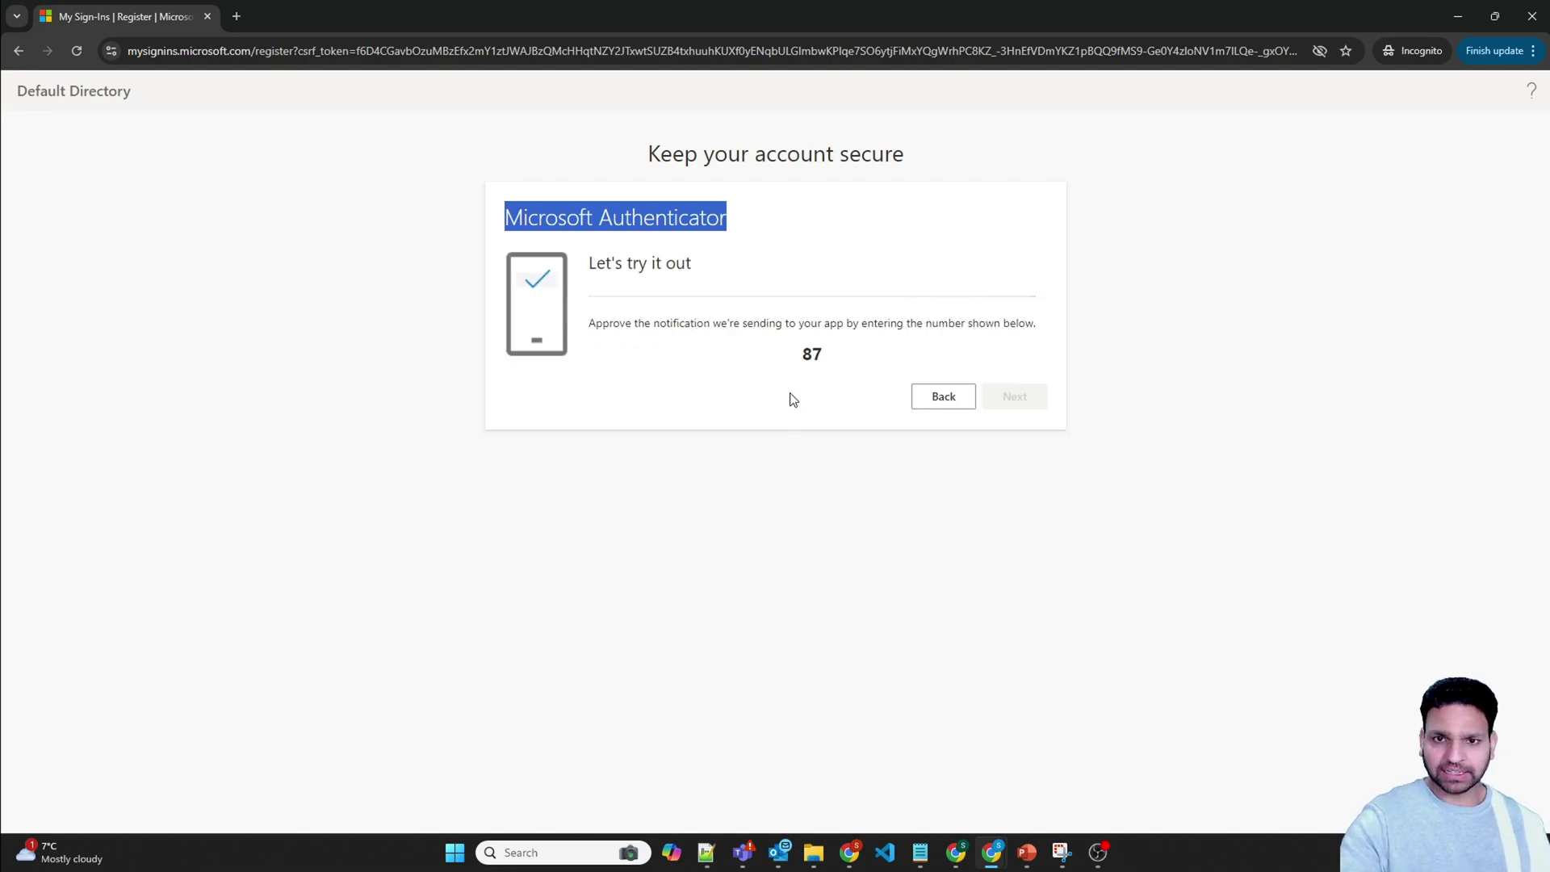
pyautogui.doubleClick(638, 363)
pyautogui.click(707, 394)
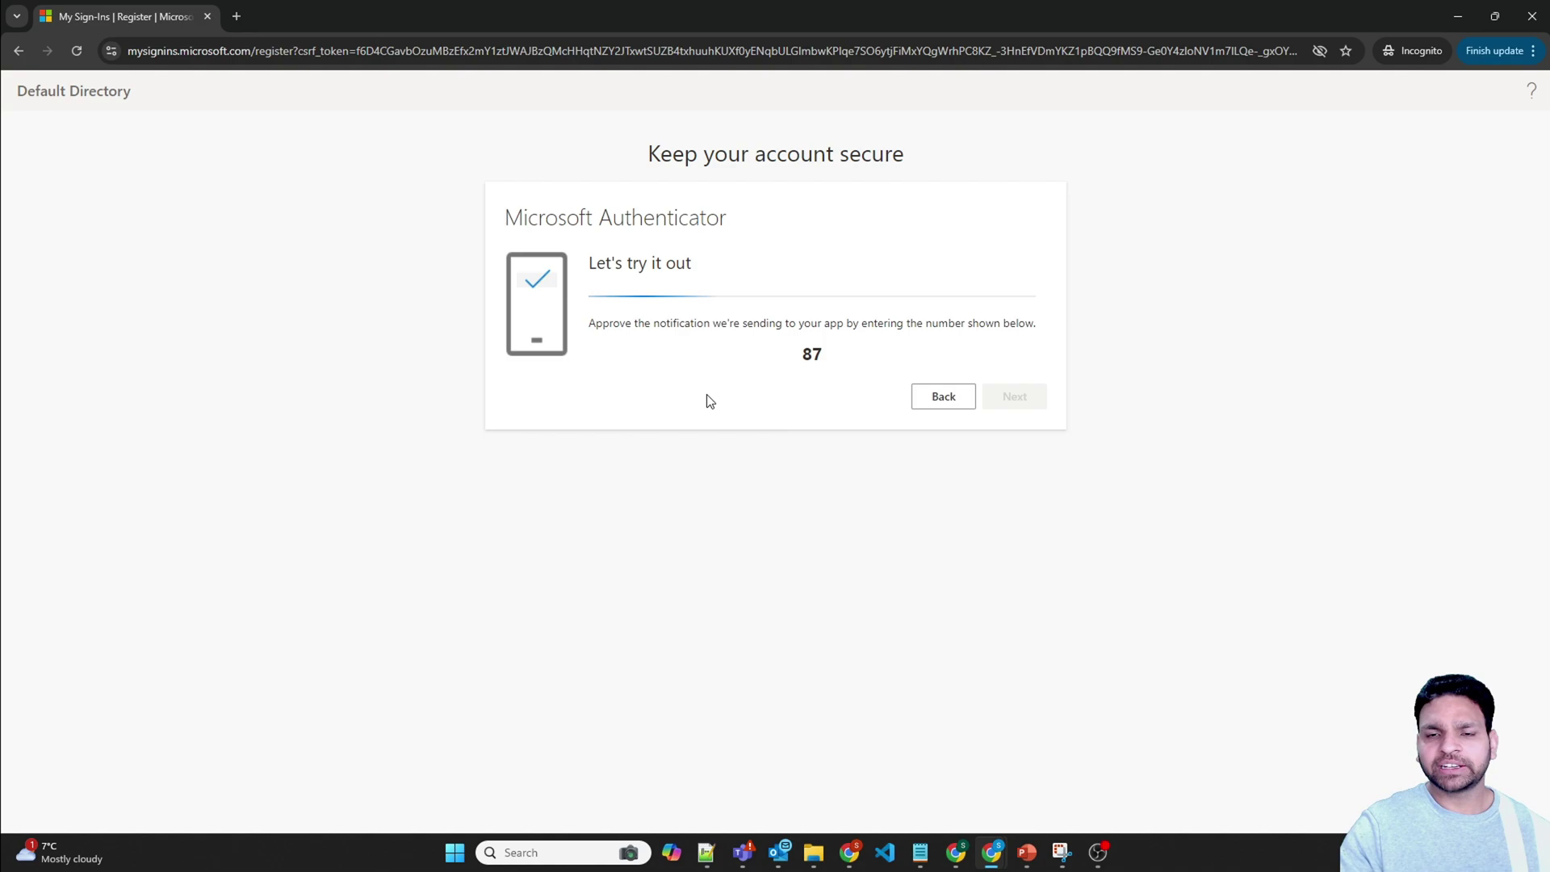
pyautogui.moveTo(804, 353); pyautogui.dragTo(830, 353)
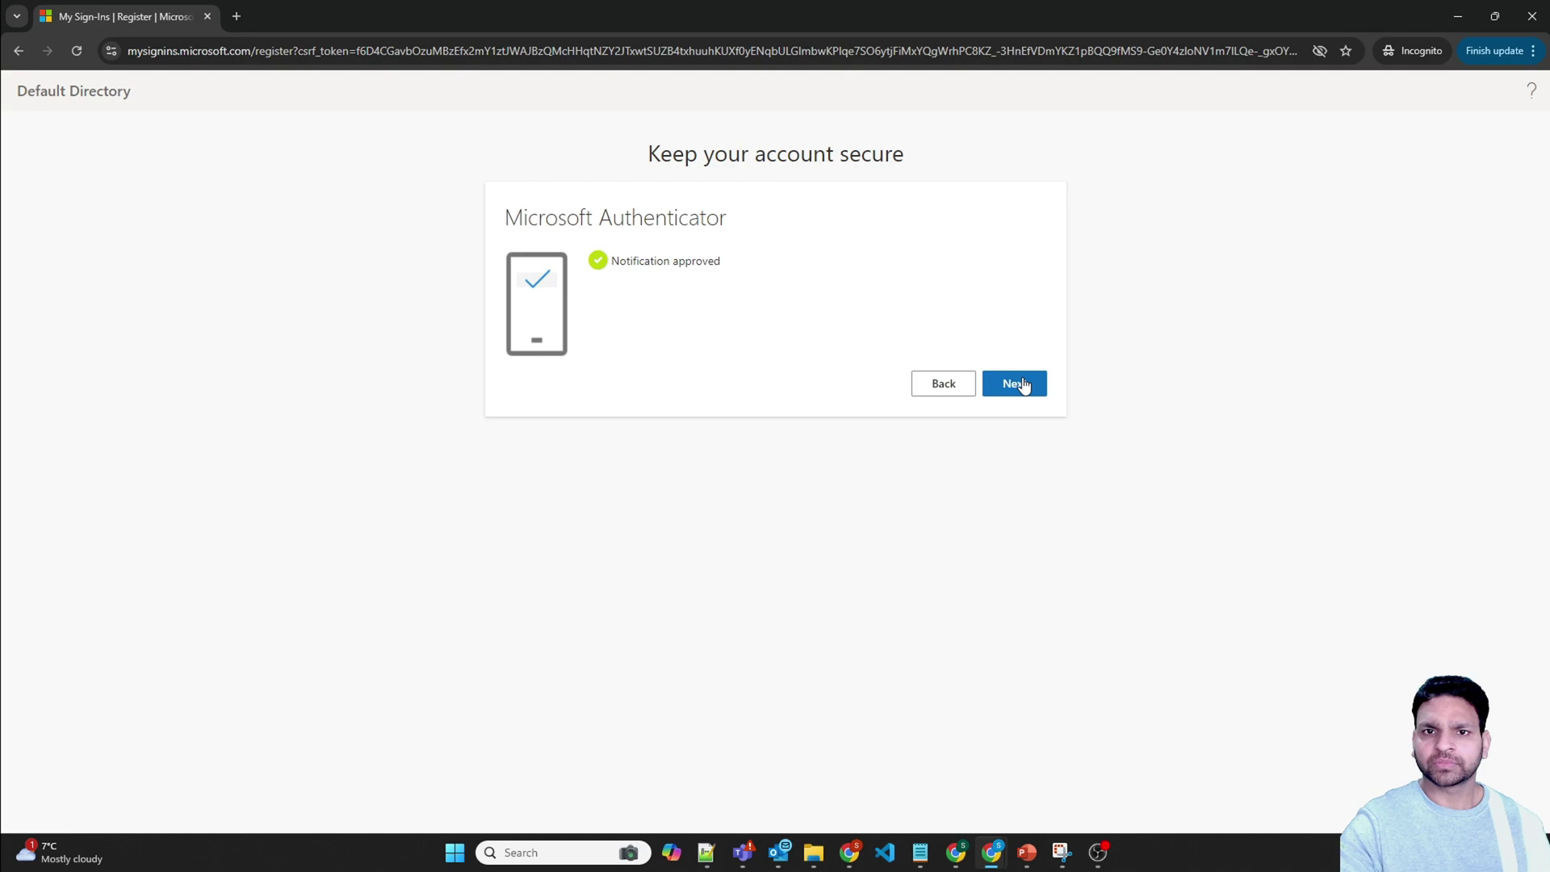
pyautogui.click(1021, 391)
# - Finish registration, stay signed in, dismiss the welcome tour and tip, and open the account menu
pyautogui.click(1022, 376)
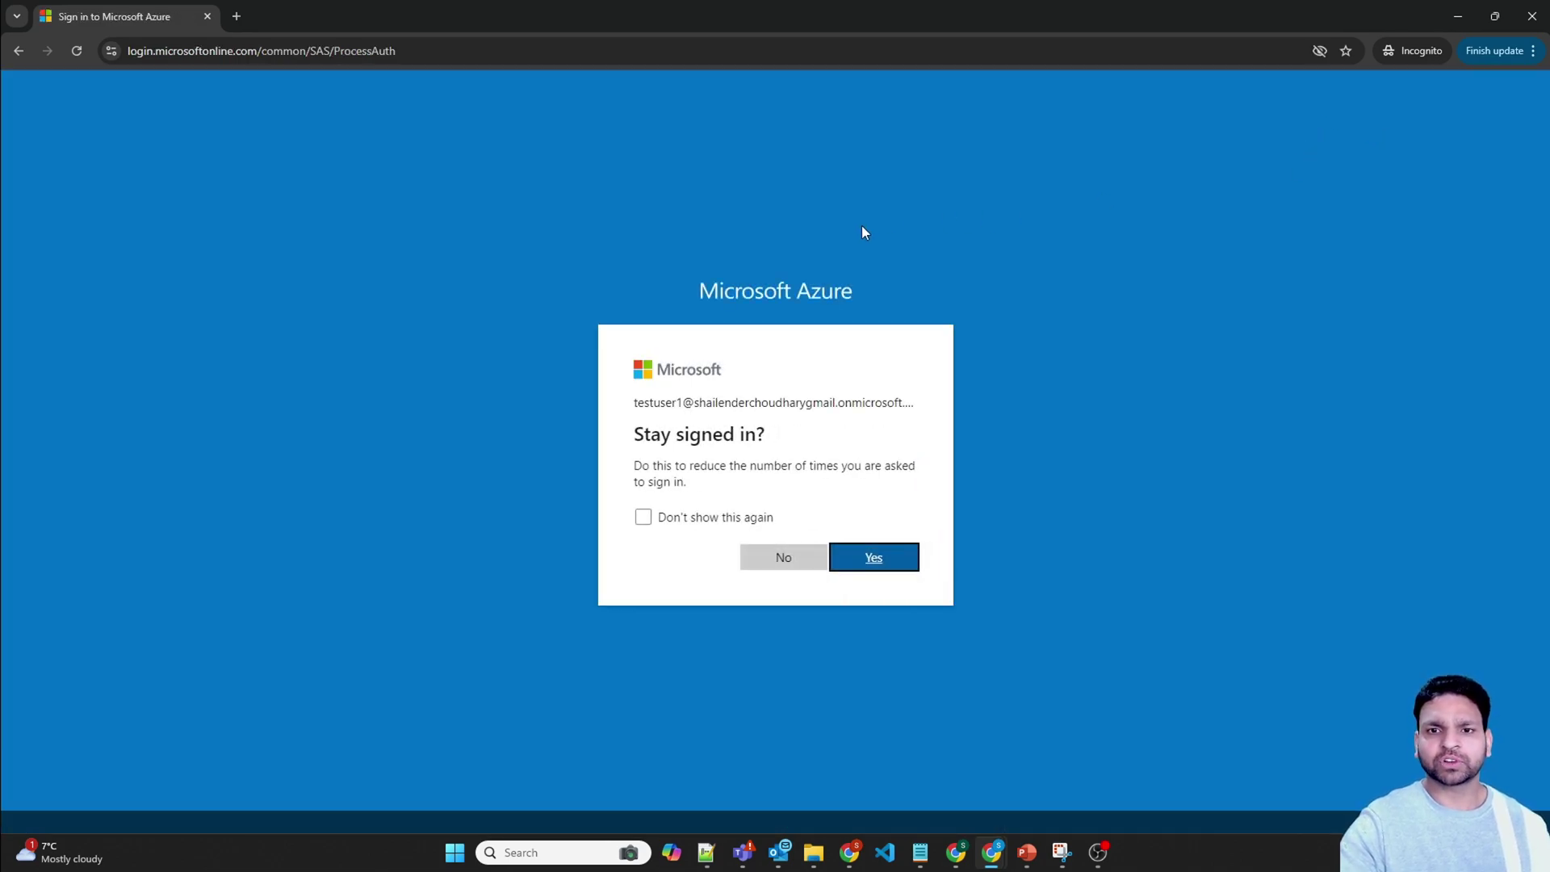
pyautogui.click(876, 561)
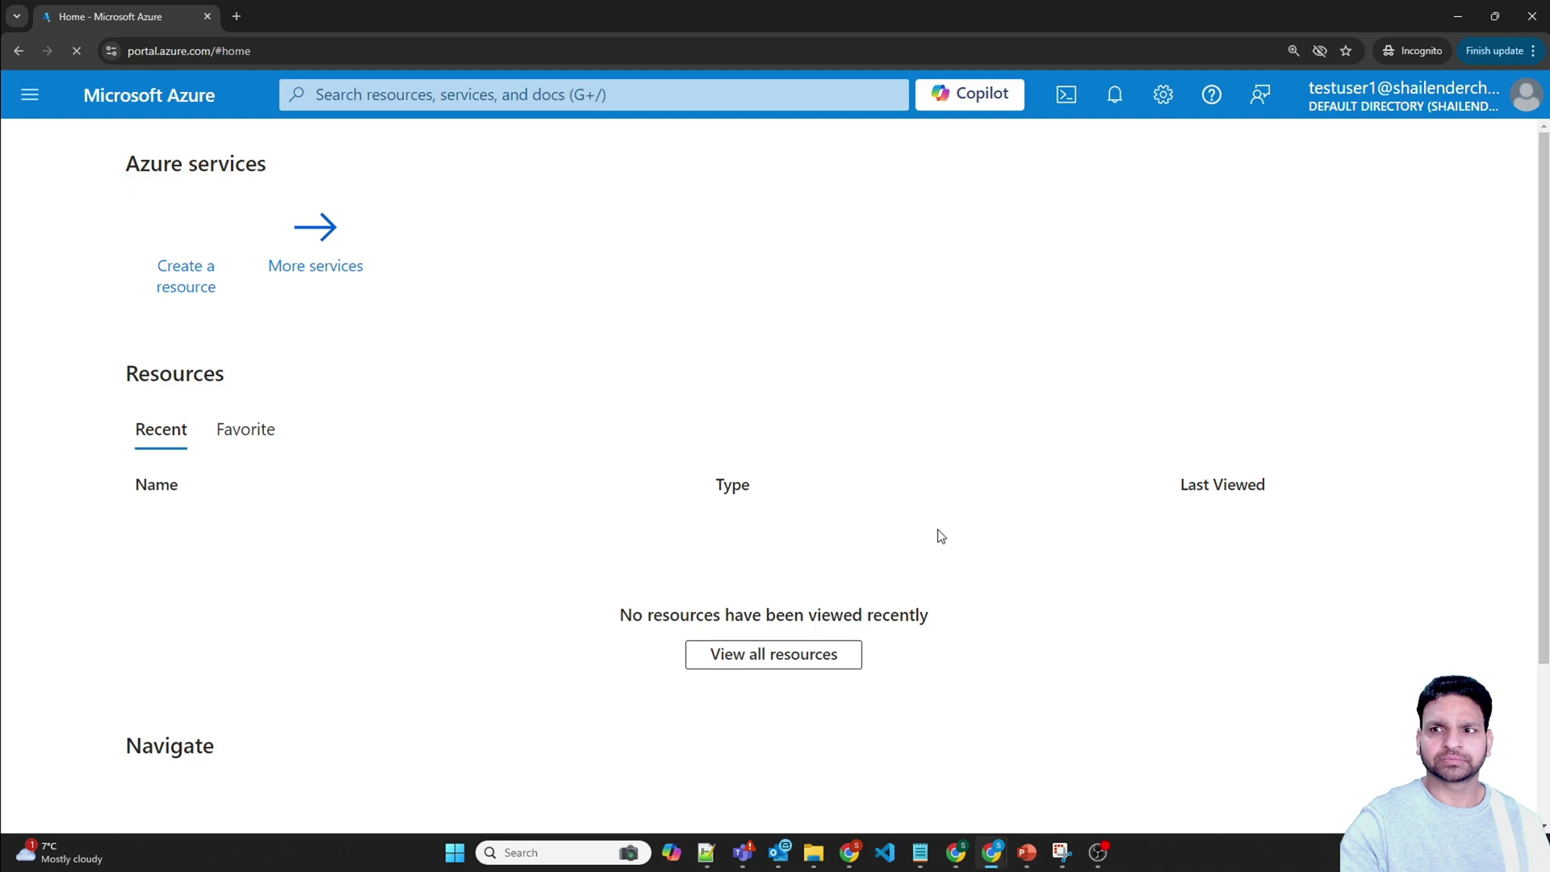
pyautogui.press('Escape')
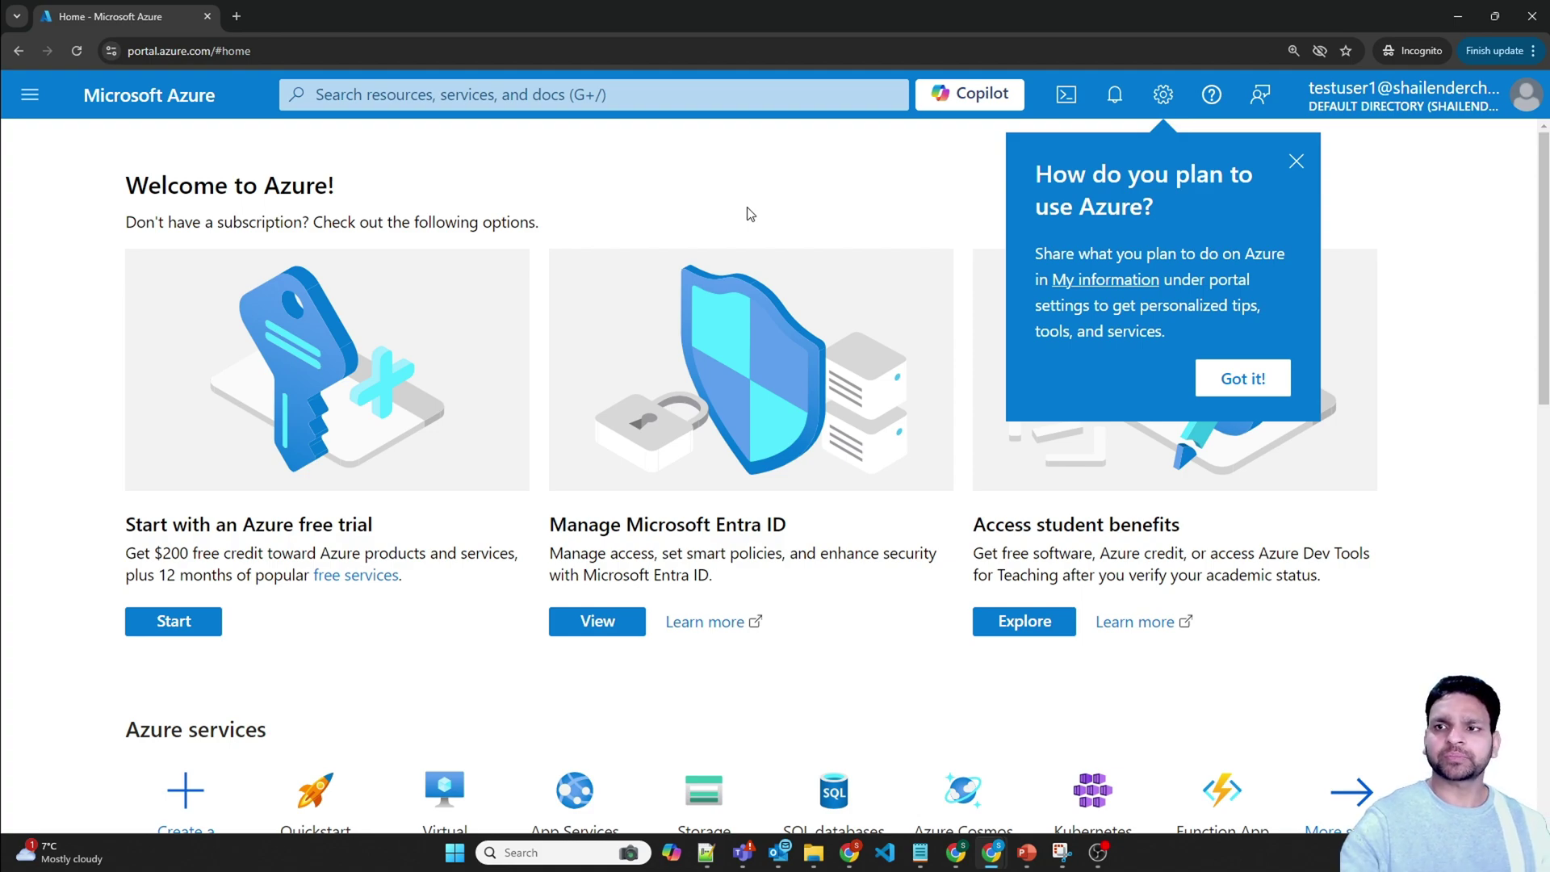
pyautogui.press('Escape')
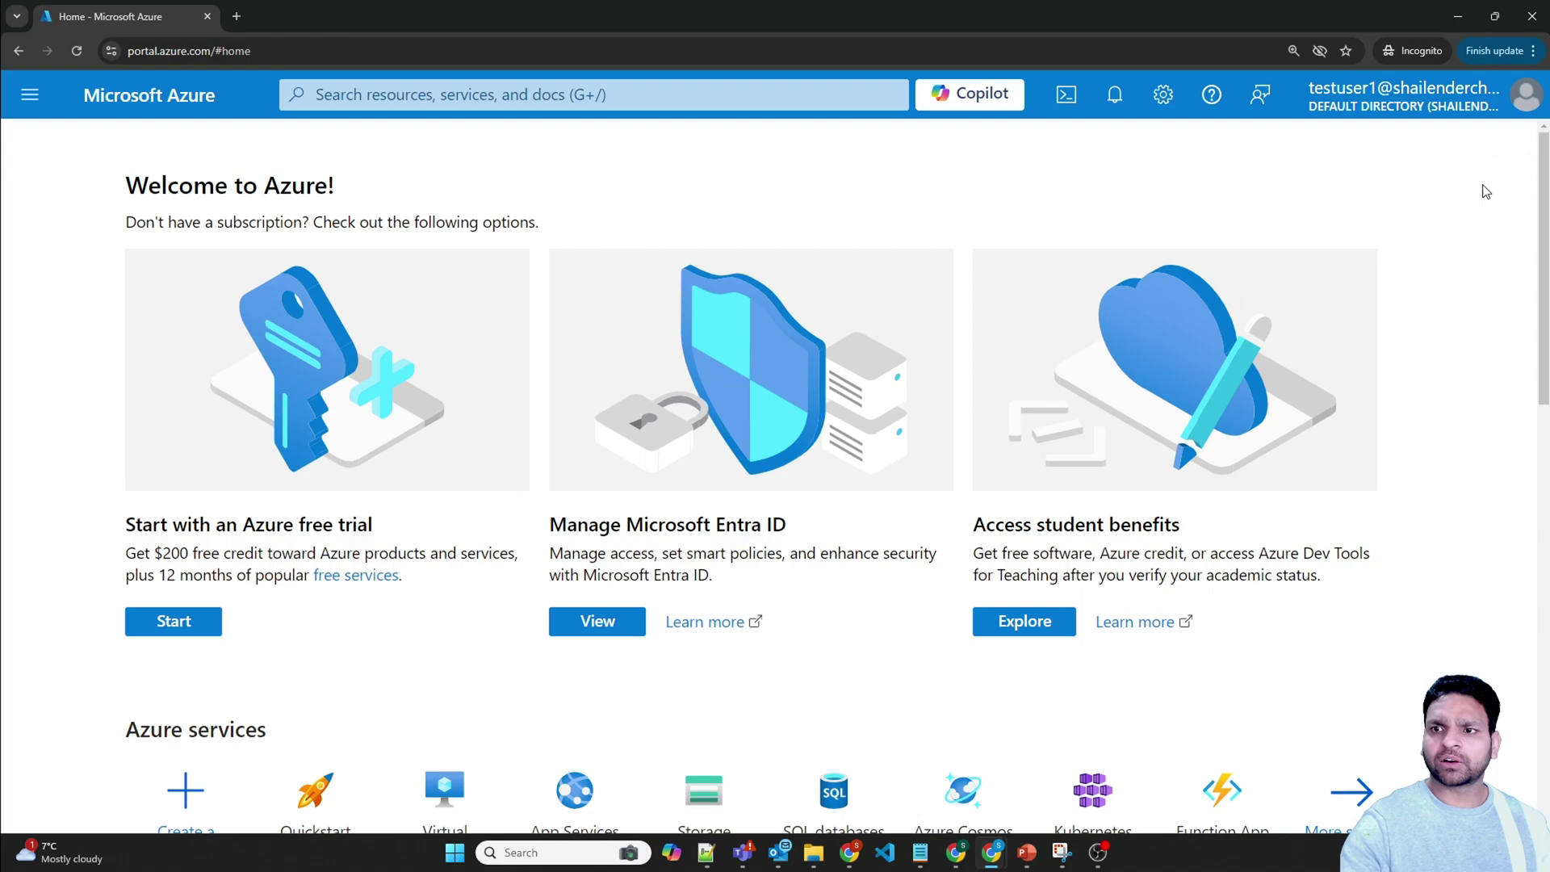
pyautogui.click(1526, 94)
# - Sign out, then sign back in as the test account with password and Authenticator number 42
pyautogui.click(1502, 147)
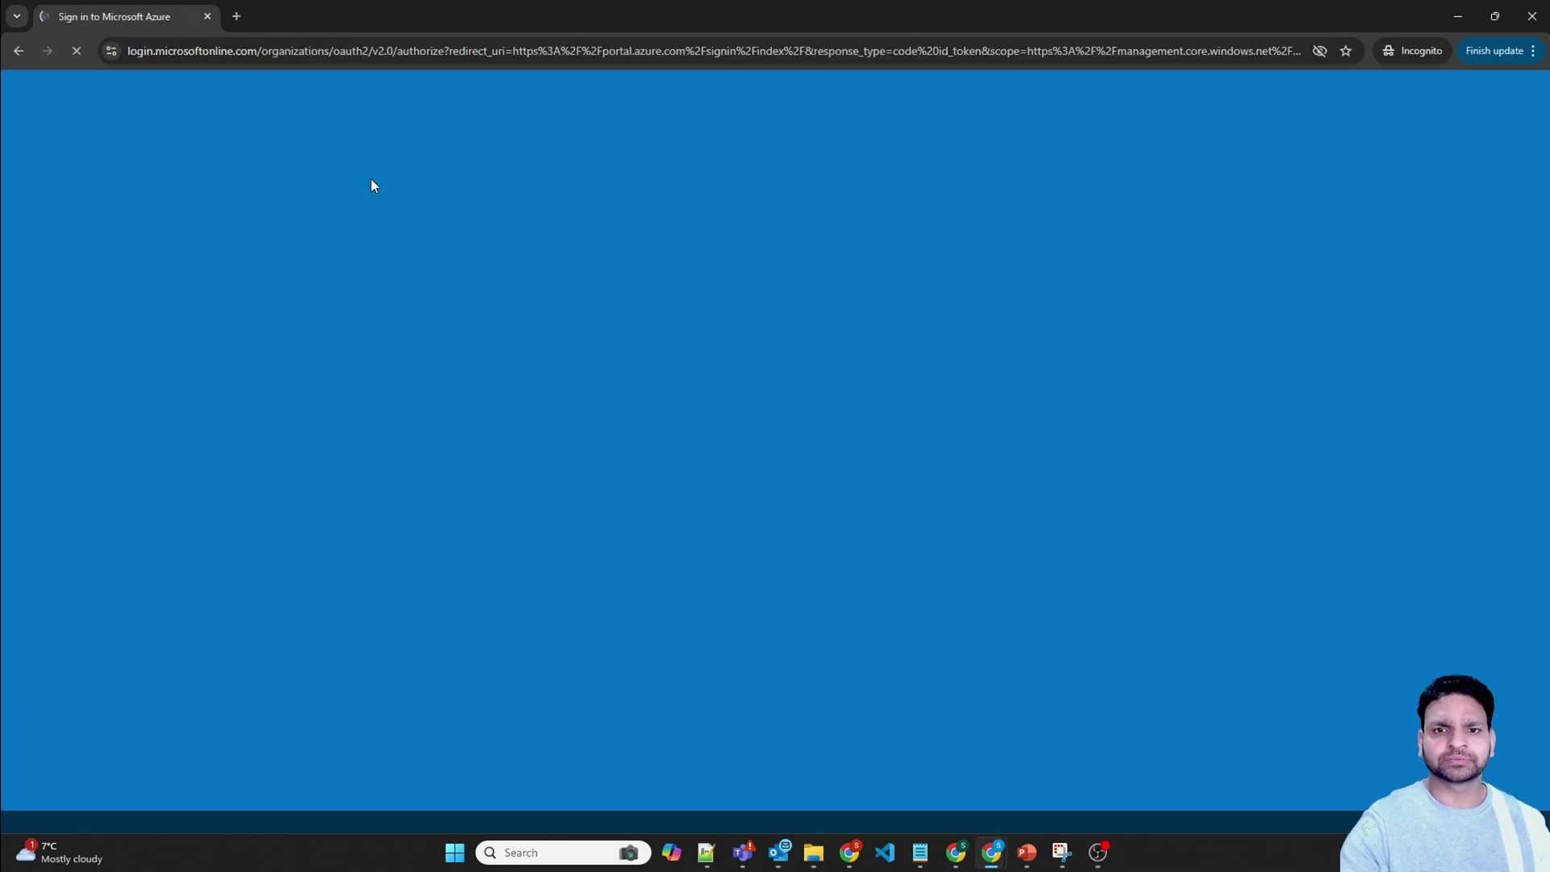
pyautogui.click(719, 467)
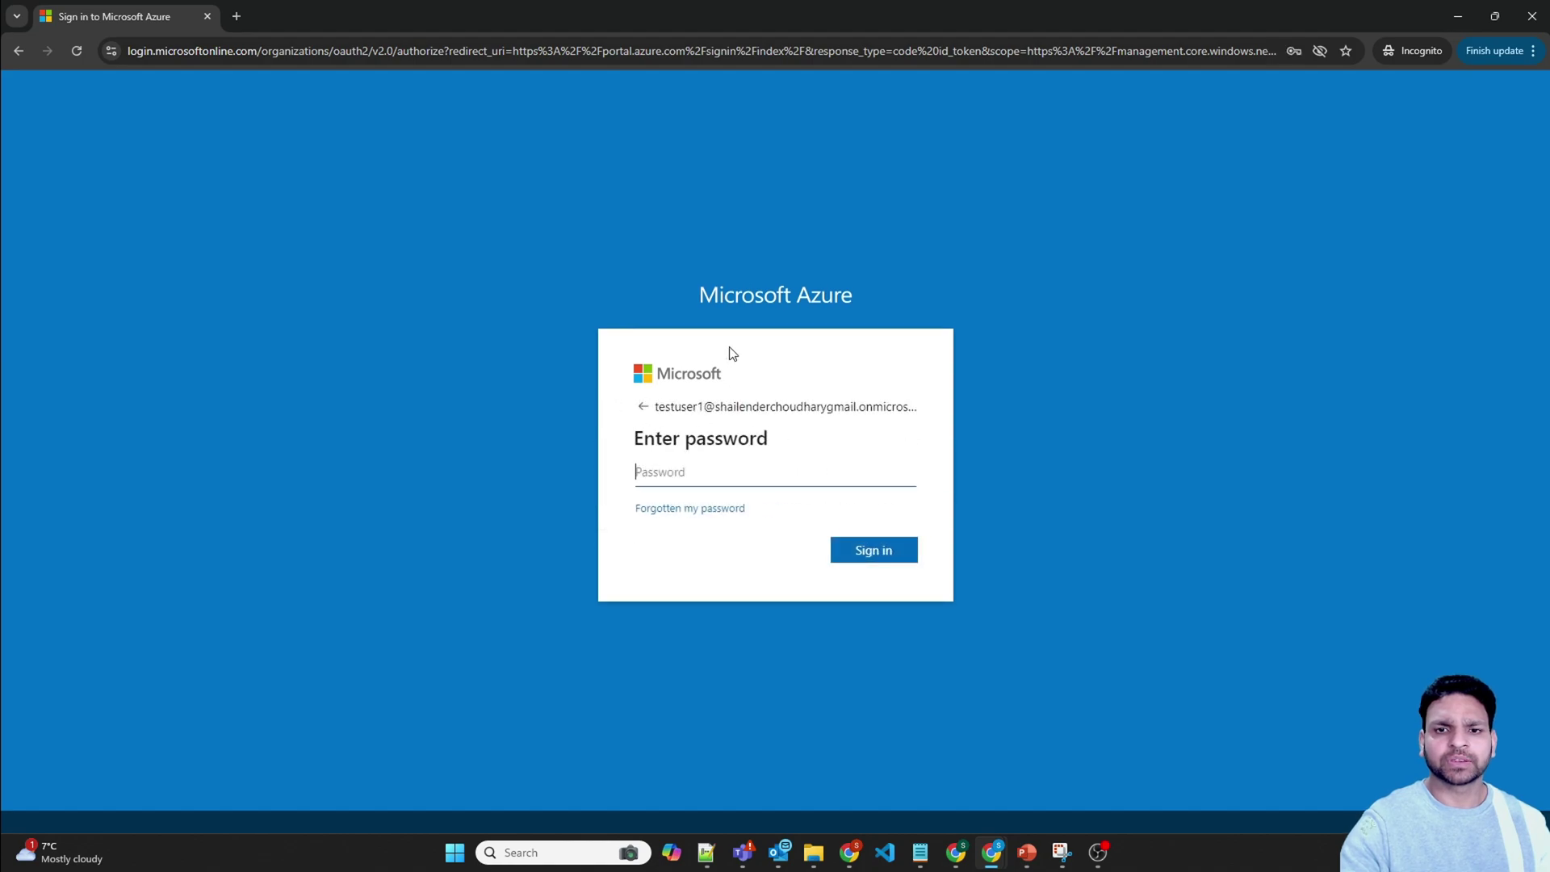
pyautogui.write('*********')
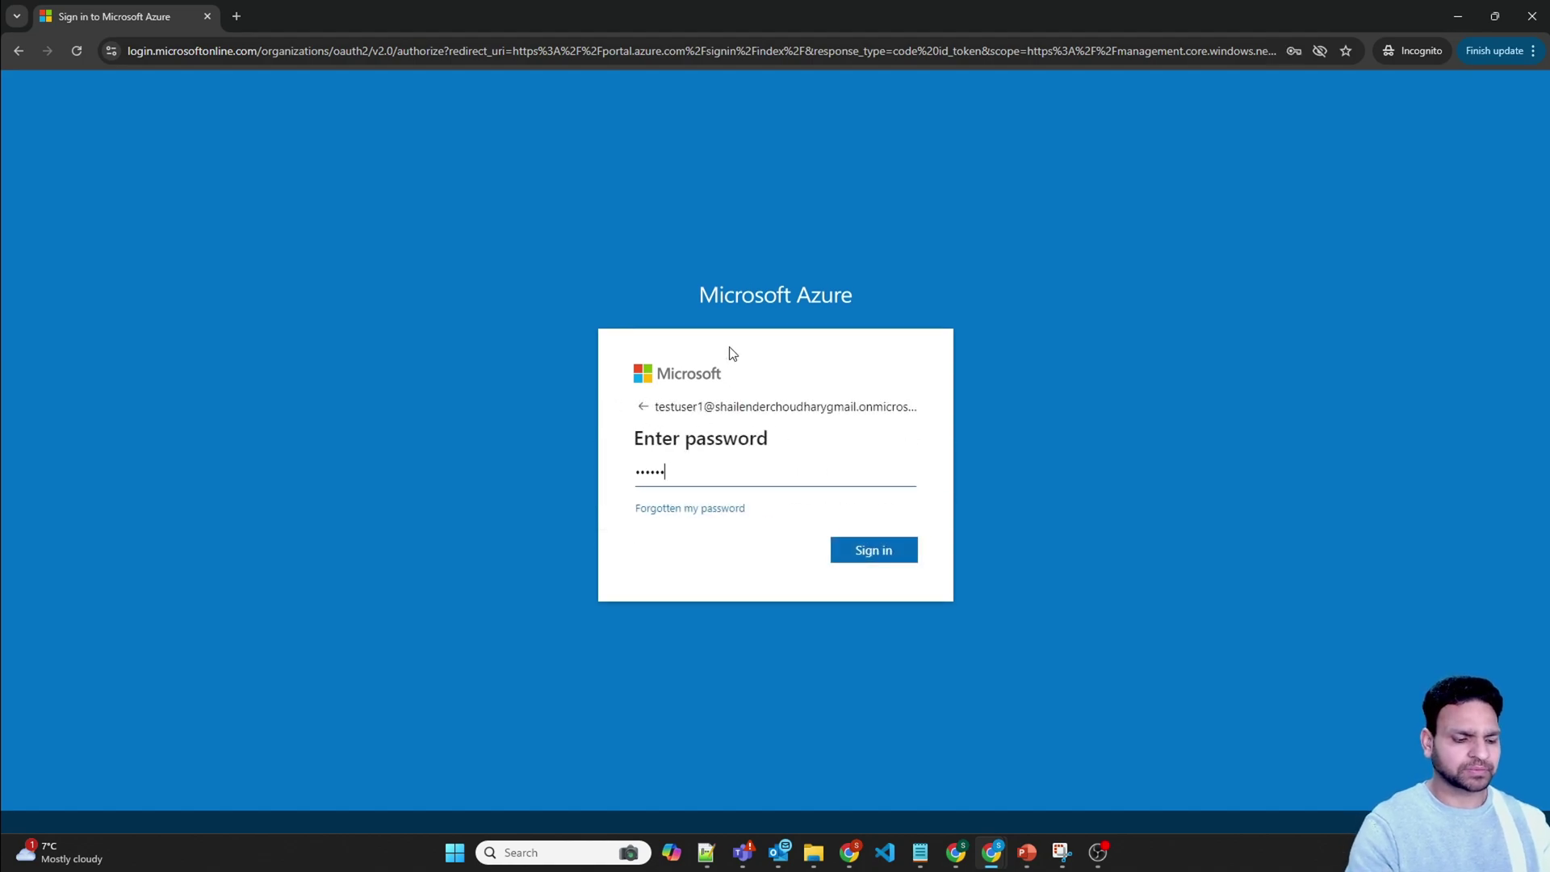
pyautogui.write('**')
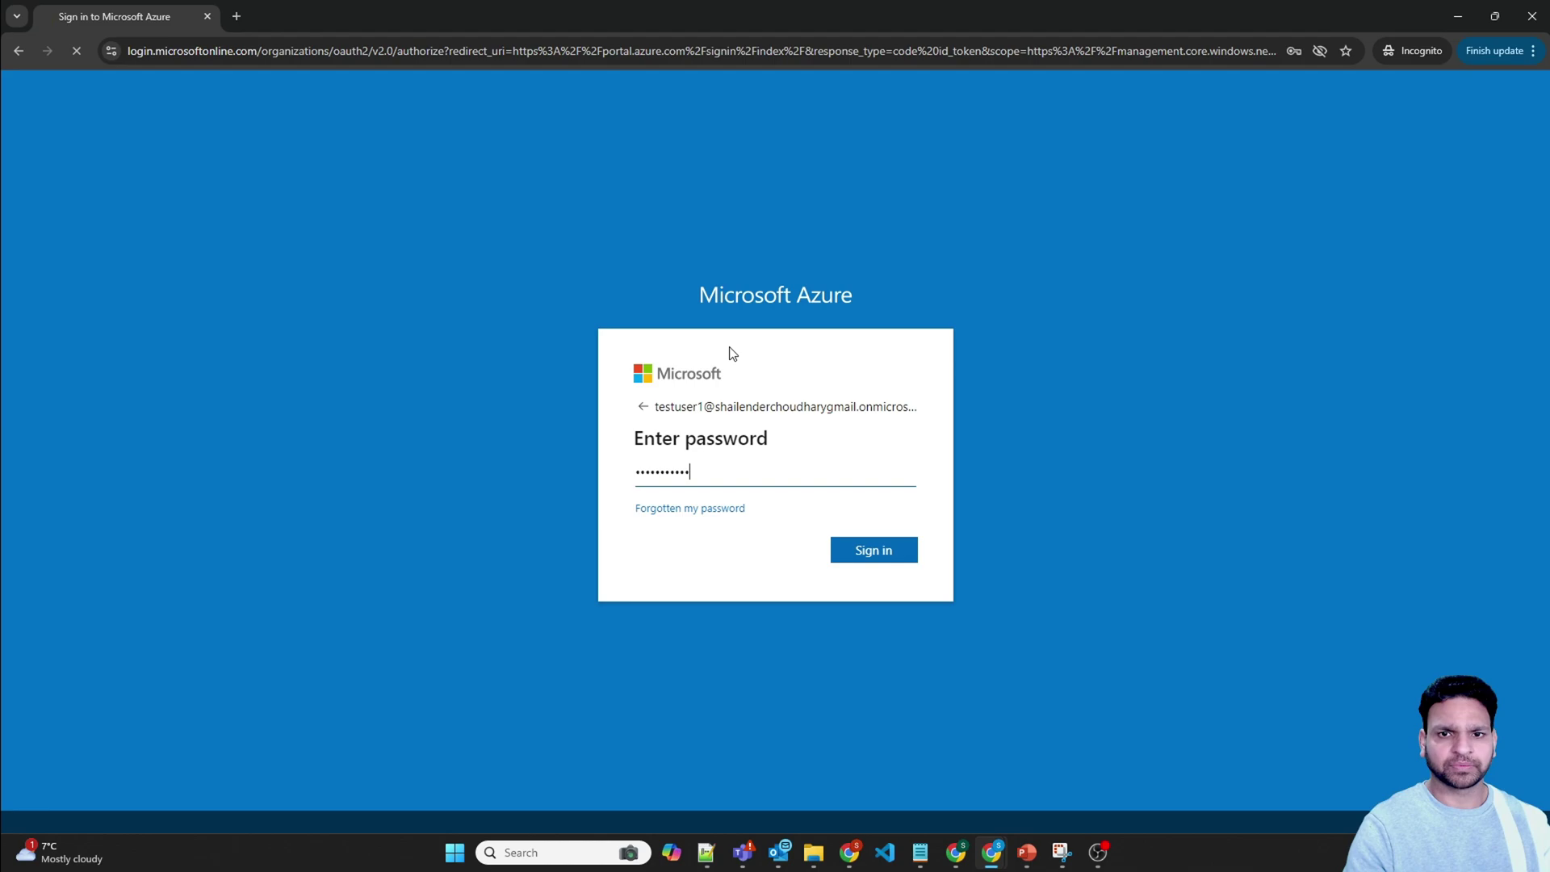
pyautogui.press('Return')
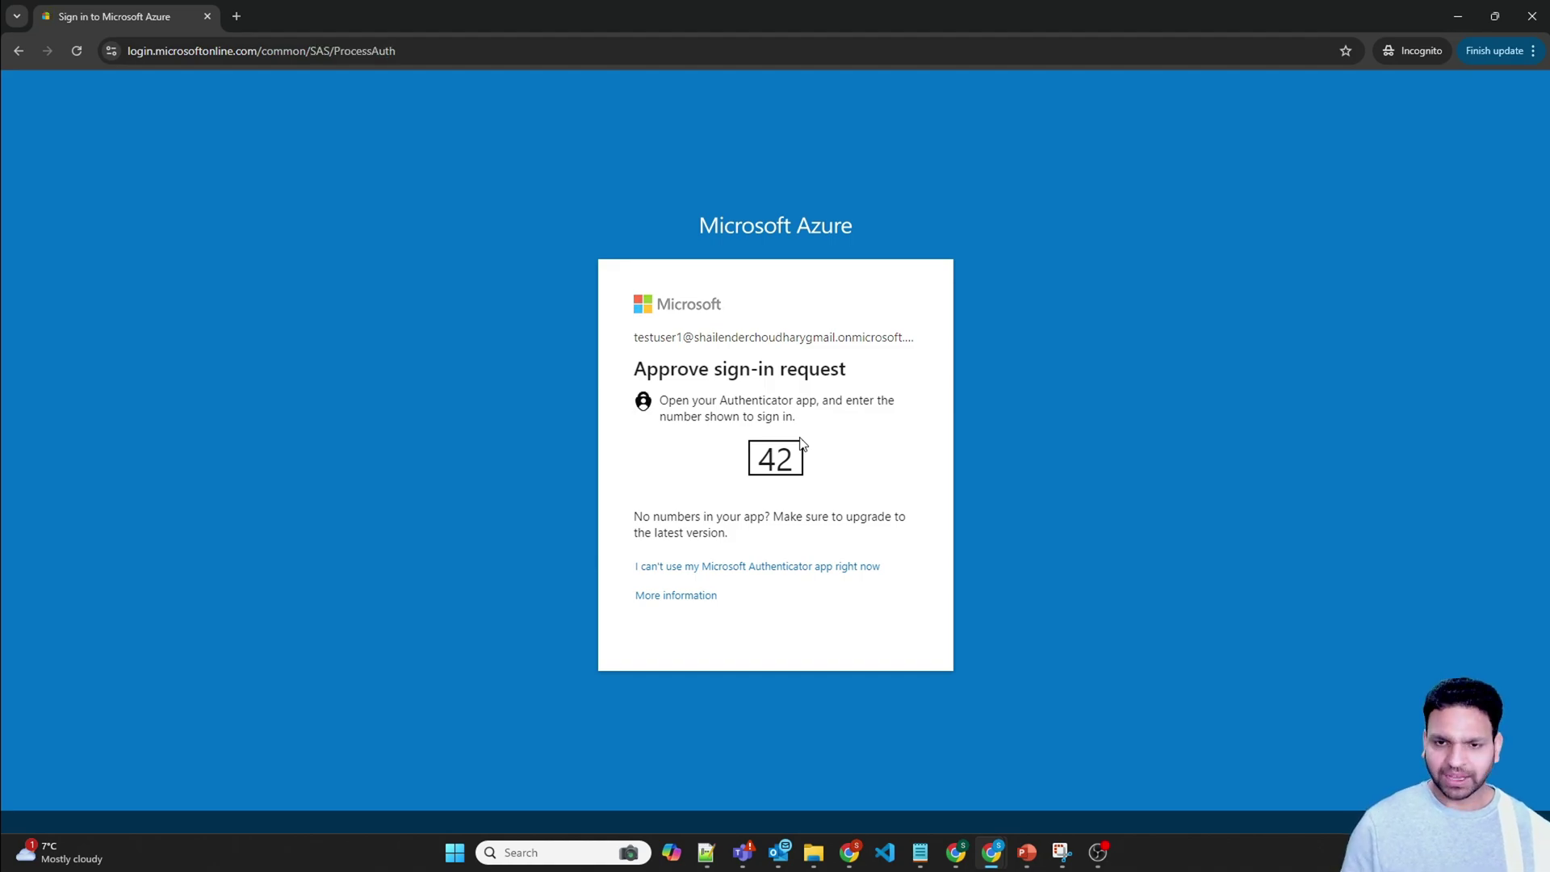
pyautogui.click(875, 557)
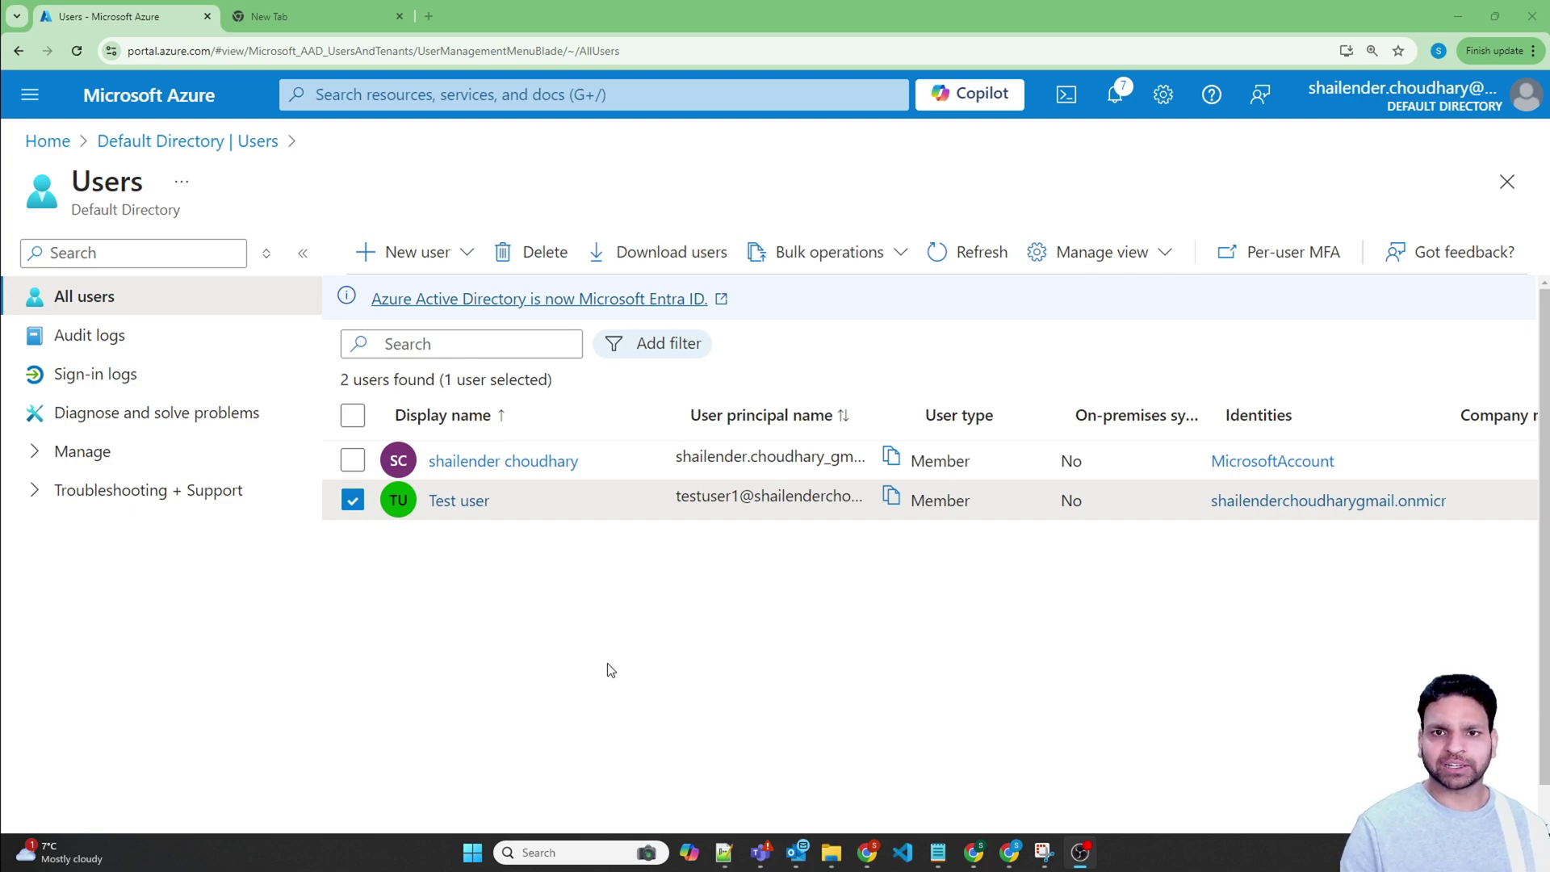
# - Load the aka.ms/managemfaforazure short link in a new browser tab
pyautogui.hotkey('ctrl', 'Tab')
pyautogui.write('https://aka.ms/managemfaforazure')
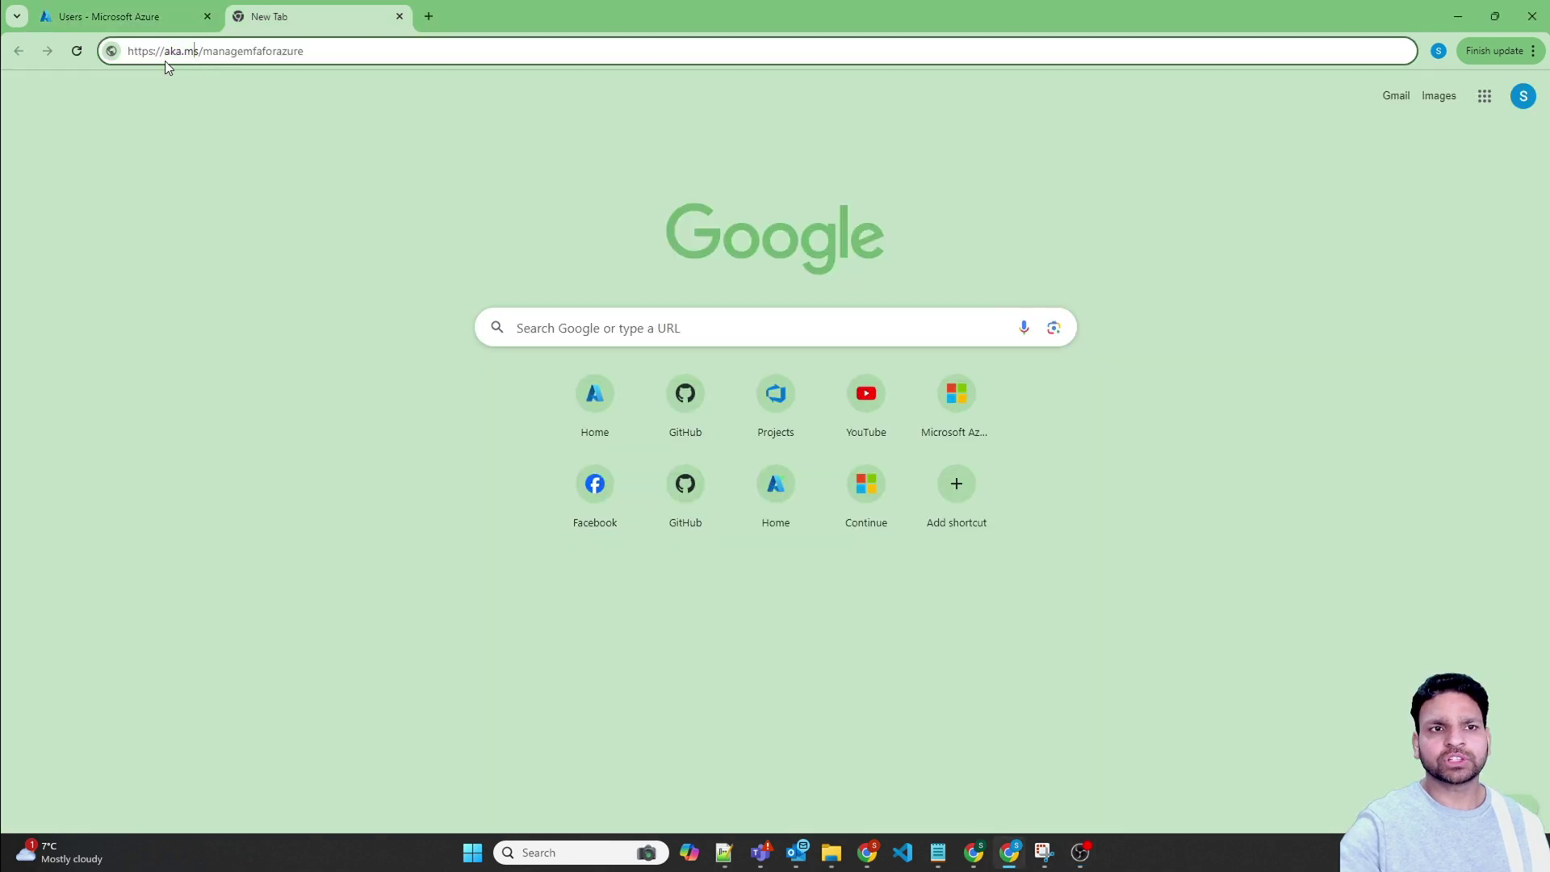
pyautogui.moveTo(166, 52); pyautogui.dragTo(301, 56)
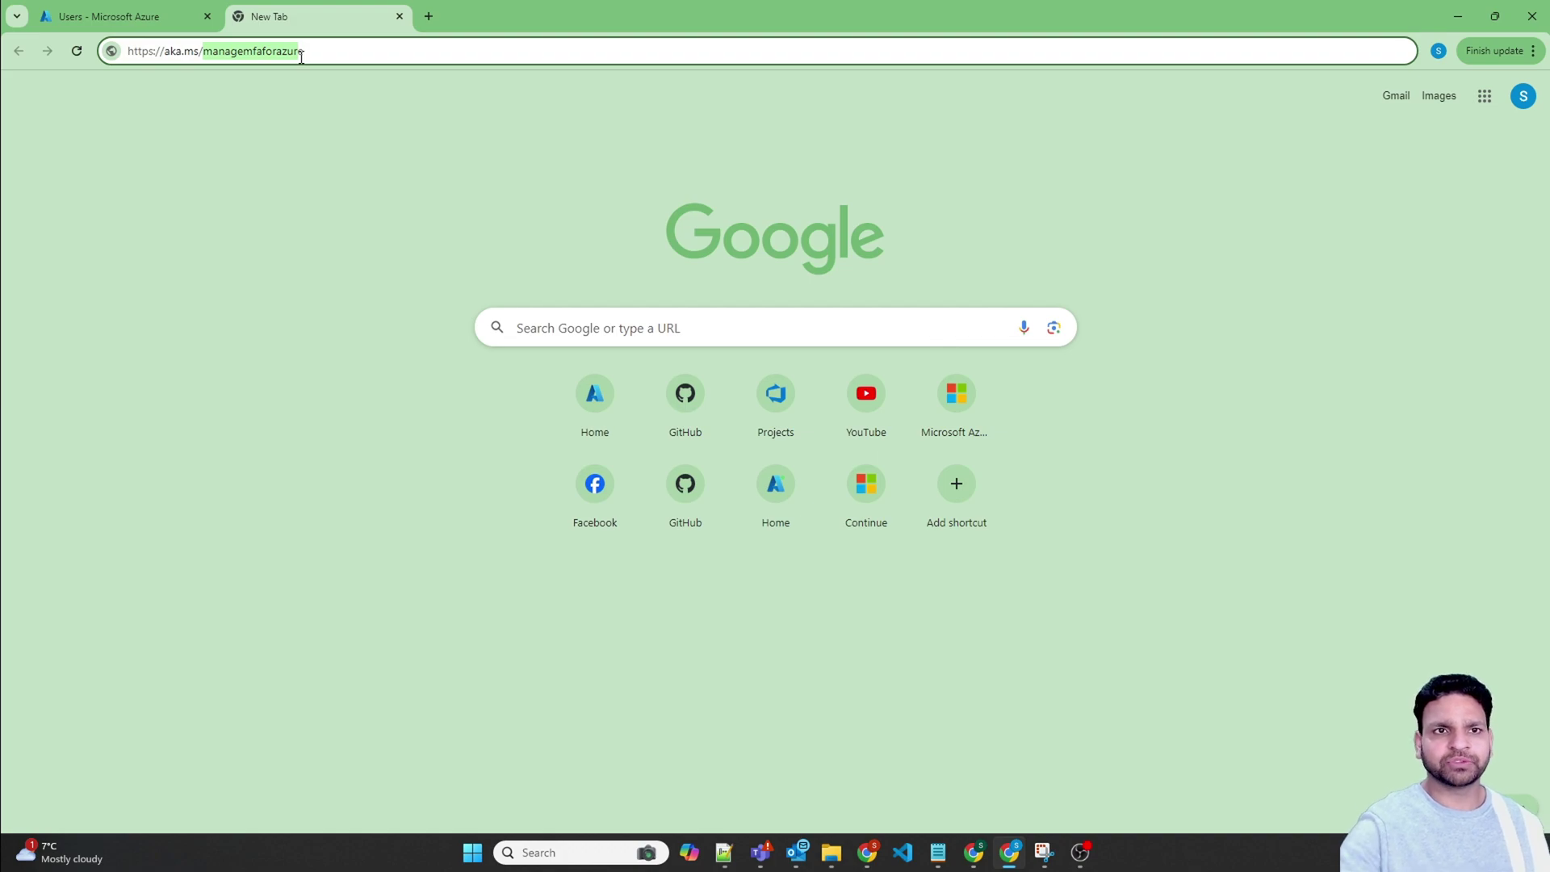
pyautogui.click(337, 54)
pyautogui.press('Return')
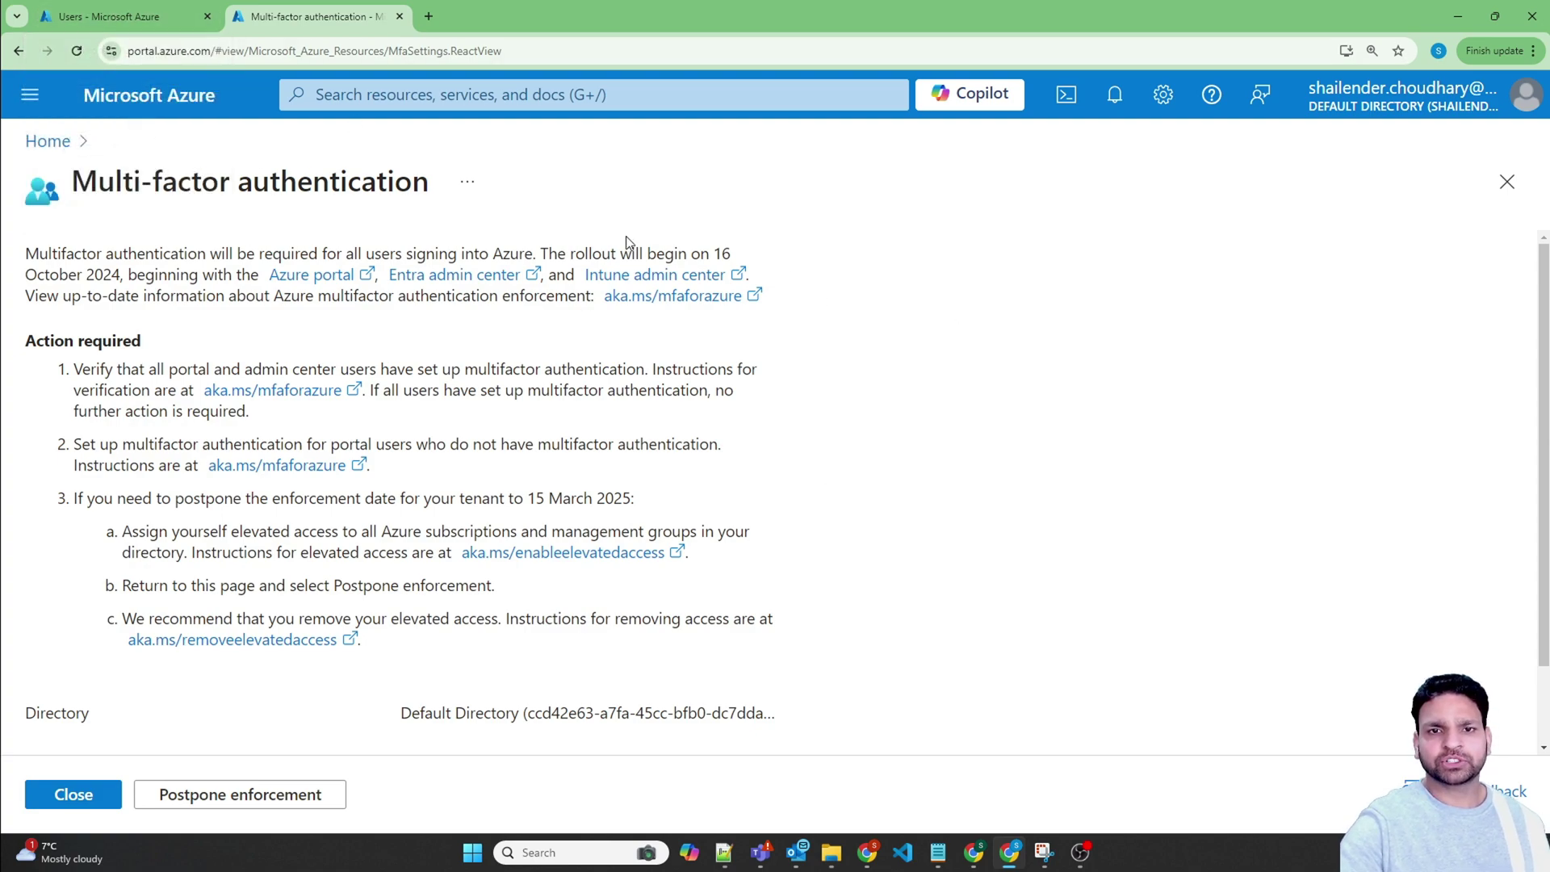
# - Postpone MFA enforcement from the October 2024 rollout to 15 March 2025
pyautogui.moveTo(68, 274); pyautogui.dragTo(122, 275)
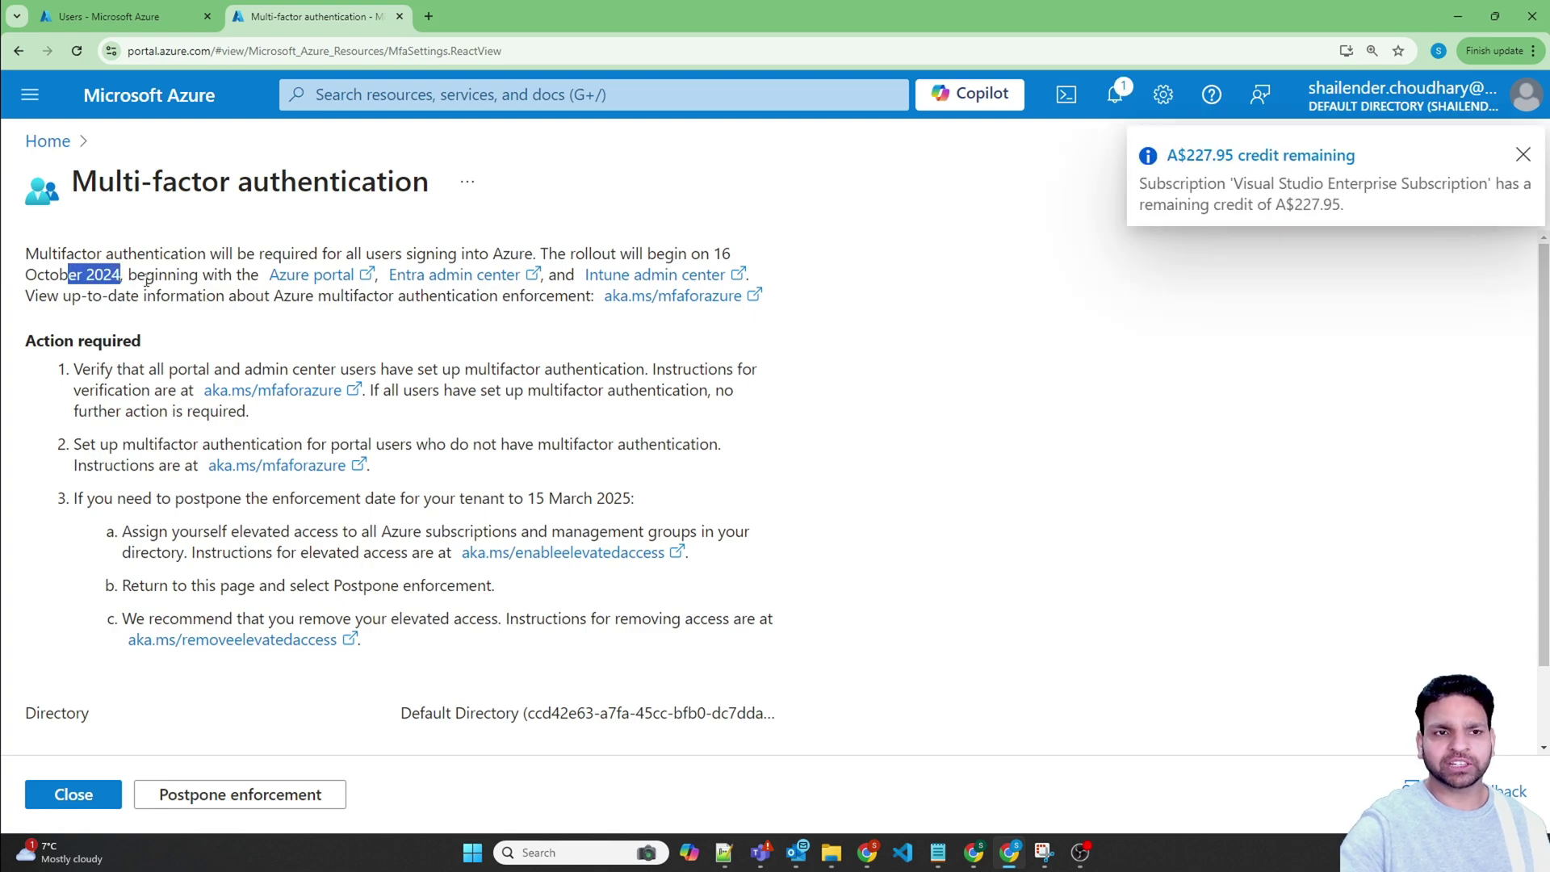
pyautogui.click(1523, 155)
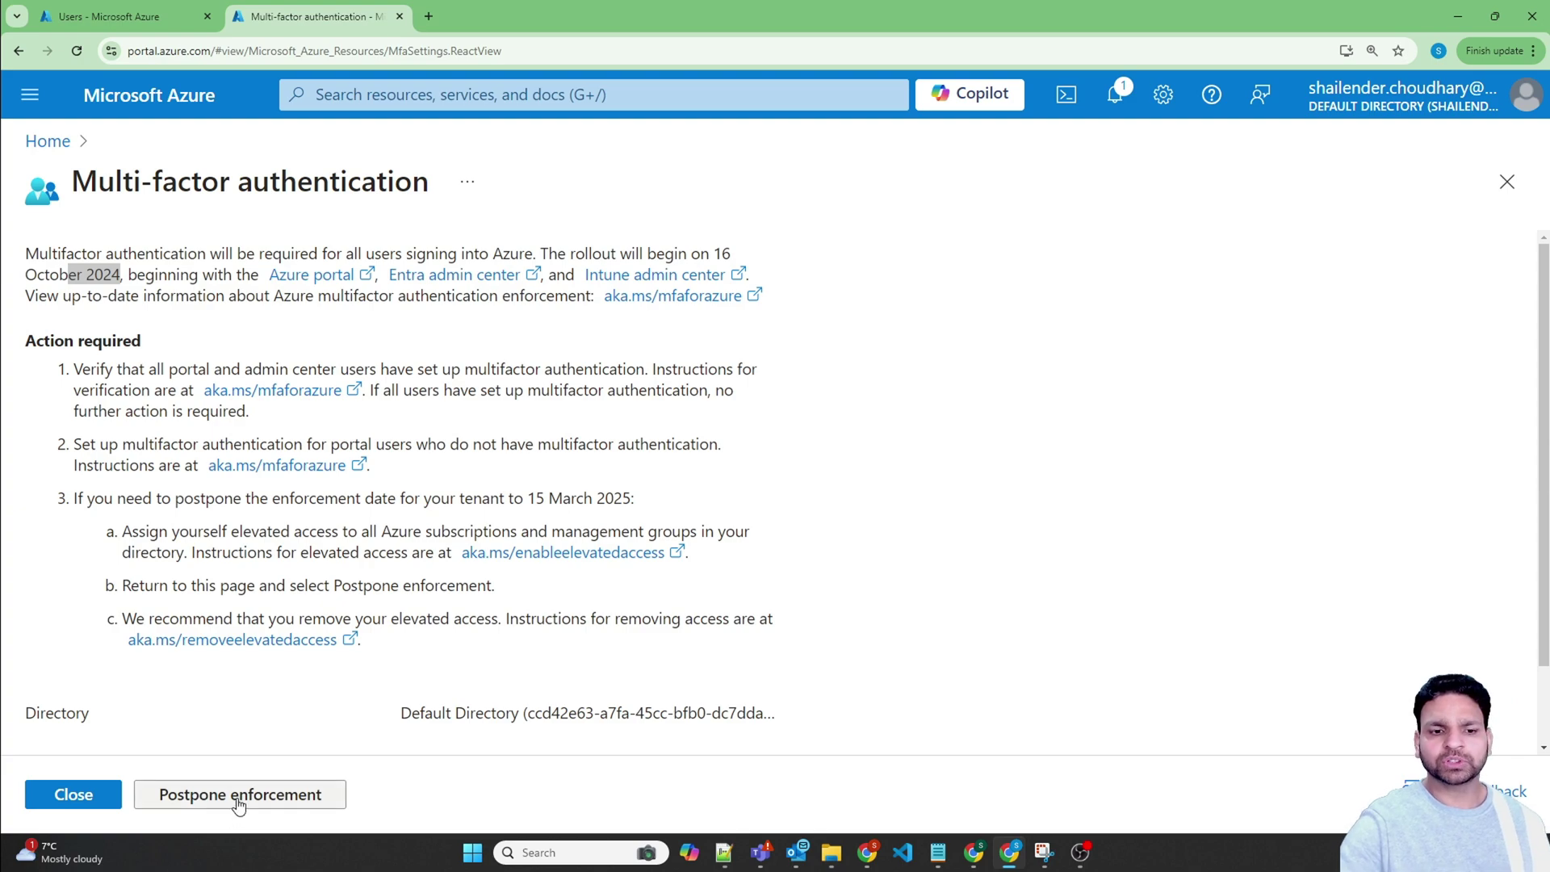
pyautogui.click(239, 796)
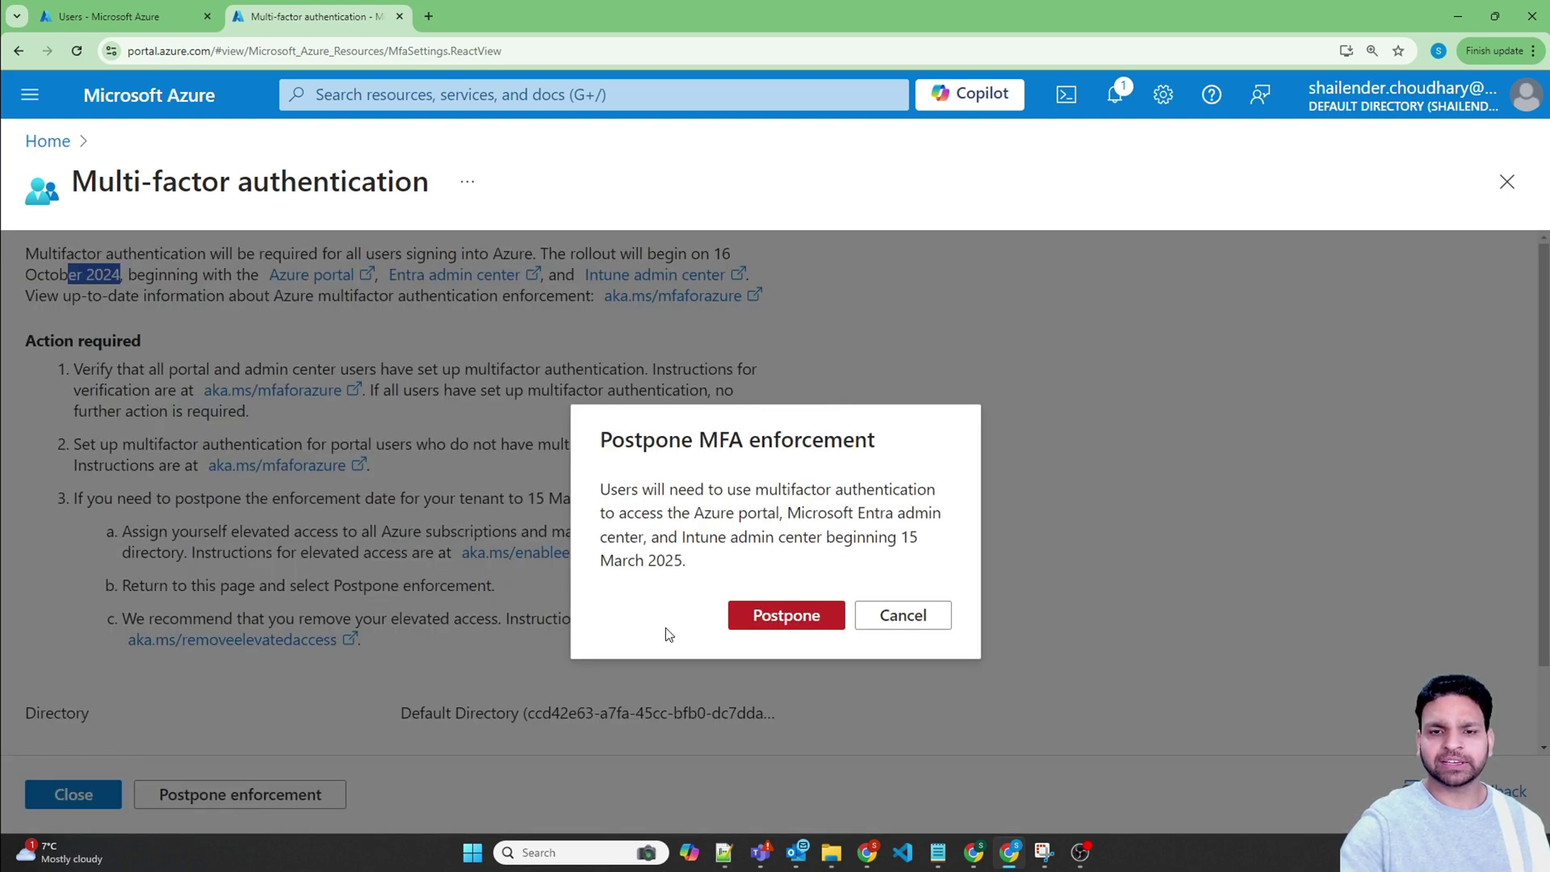
pyautogui.click(788, 615)
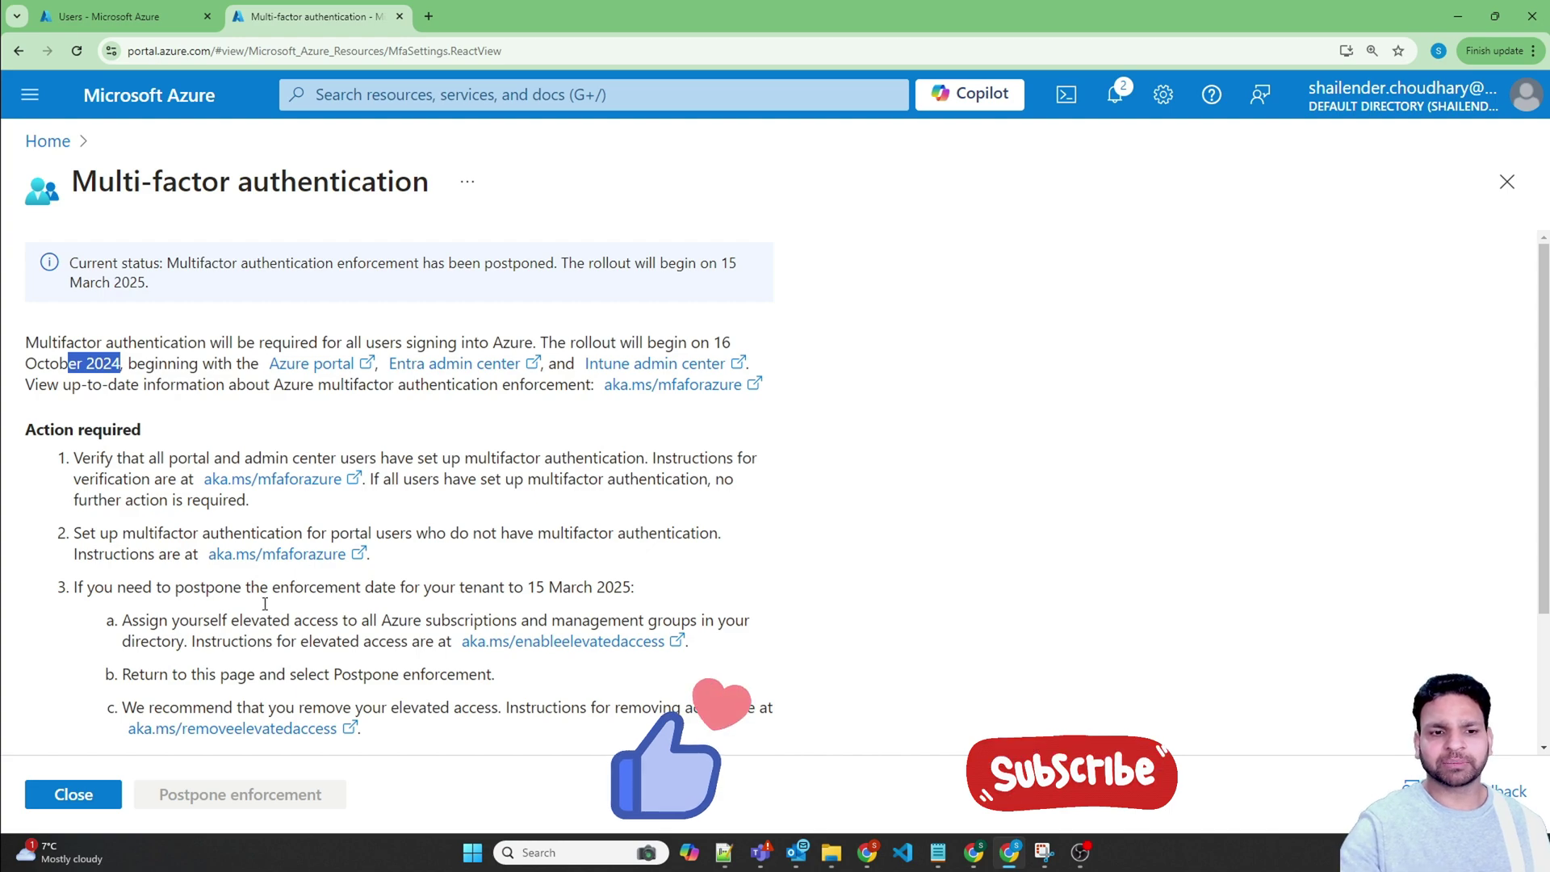
pyautogui.moveTo(362, 708); pyautogui.dragTo(504, 708)
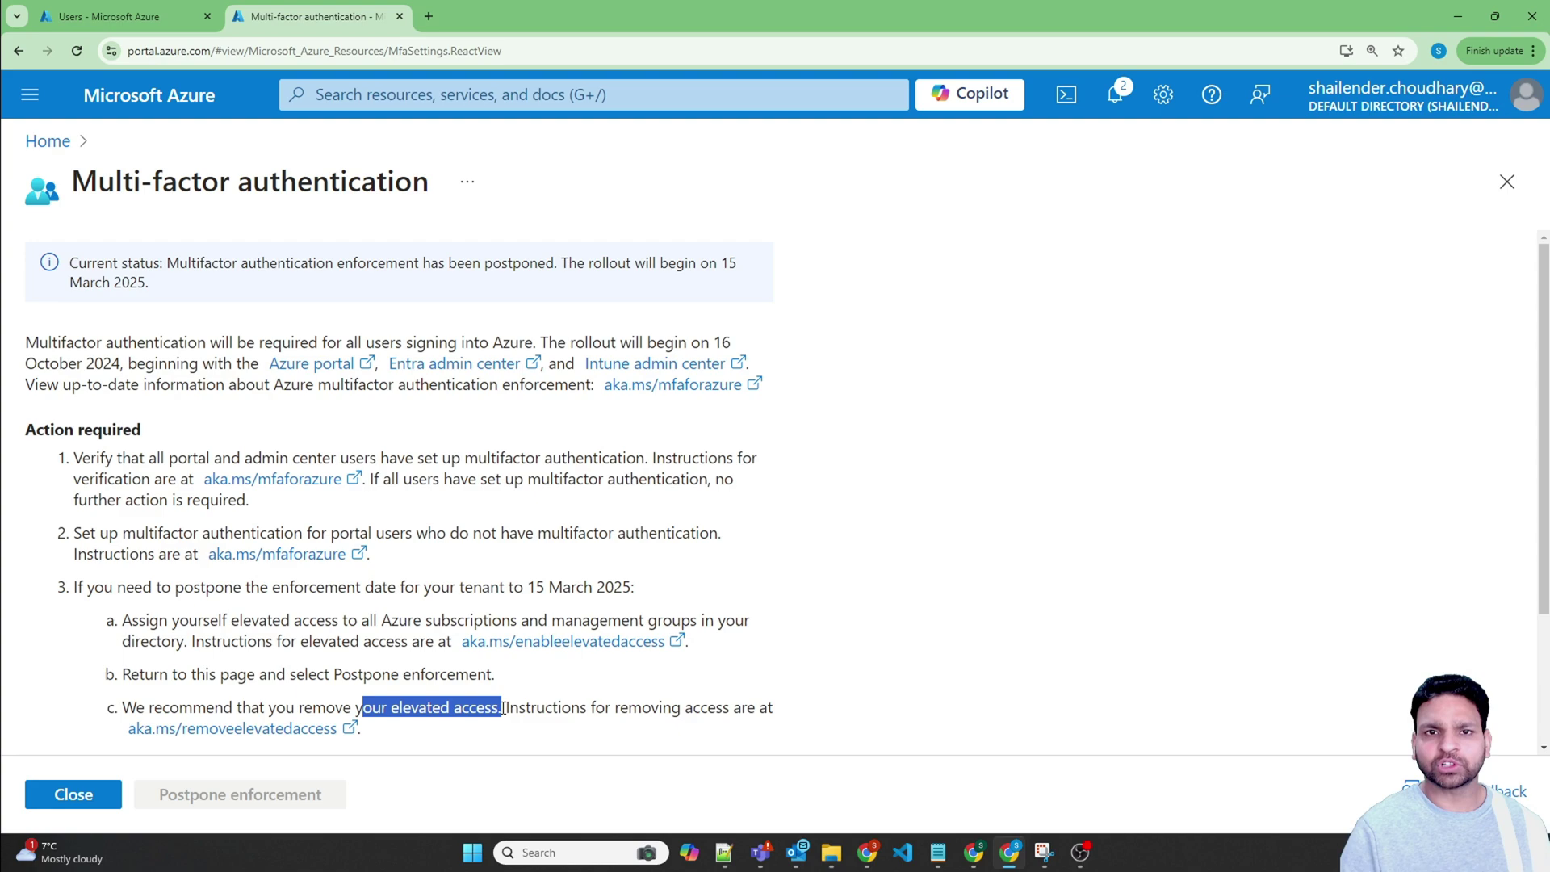